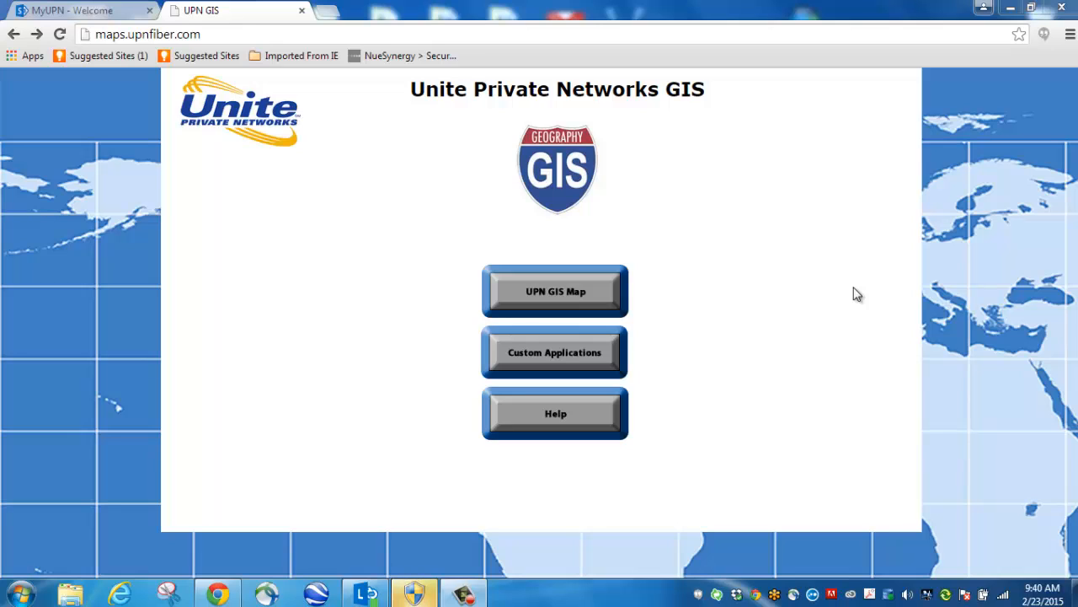
- Open the OSP Status Updating application from the Construction Status page of the Custom Applications
{"action": "left_click", "coordinate": [251, 32]}
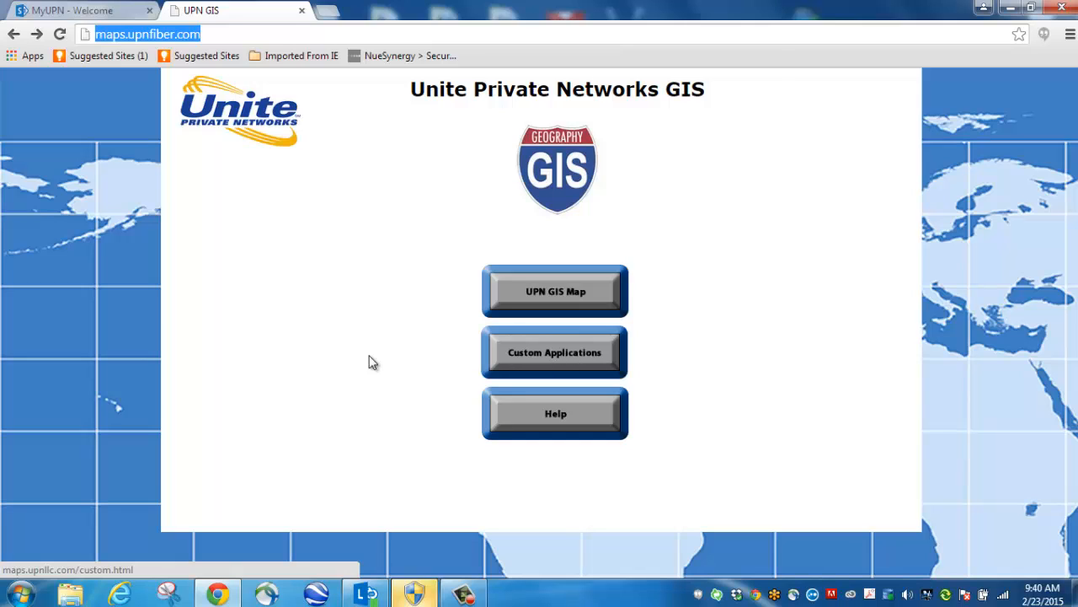
{"action": "left_click", "coordinate": [561, 360]}
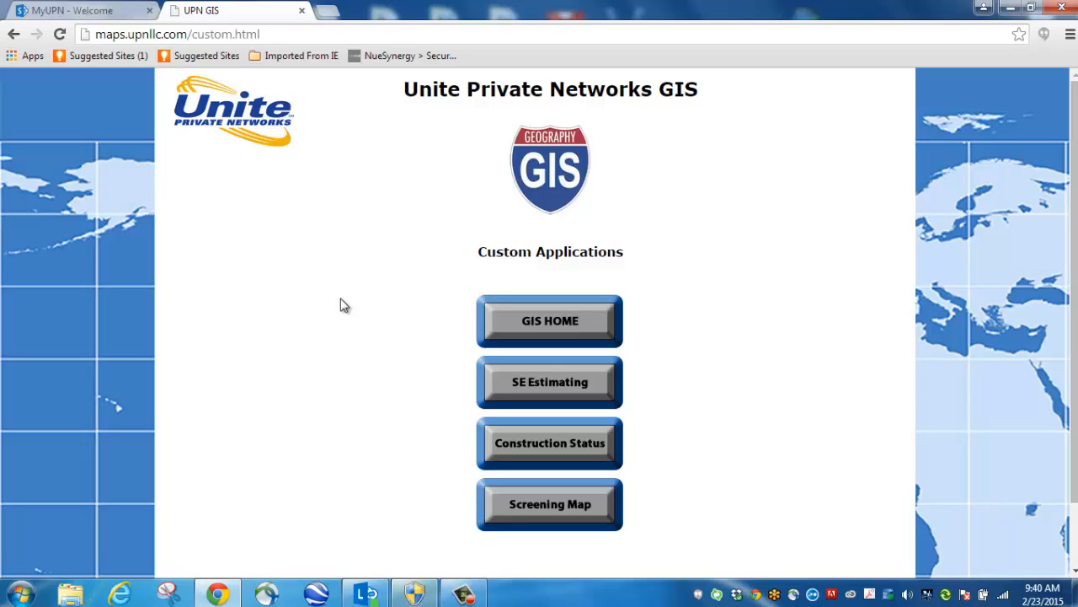
{"action": "left_click", "coordinate": [555, 447]}
{"action": "scroll", "coordinate": [366, 306], "scroll_direction": "down", "scroll_amount": 2}
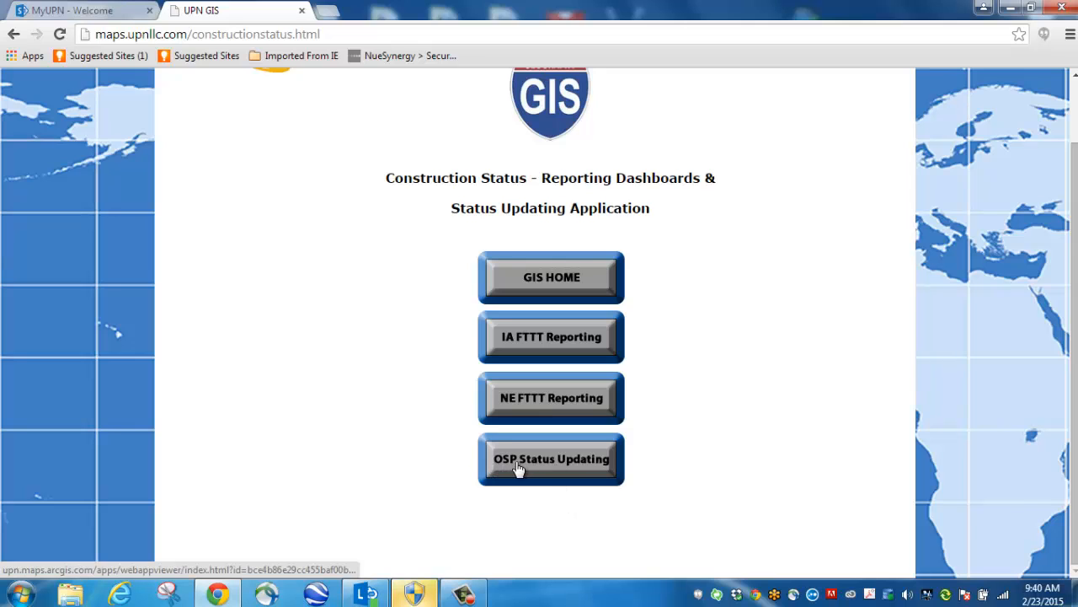
{"action": "left_click", "coordinate": [563, 469]}
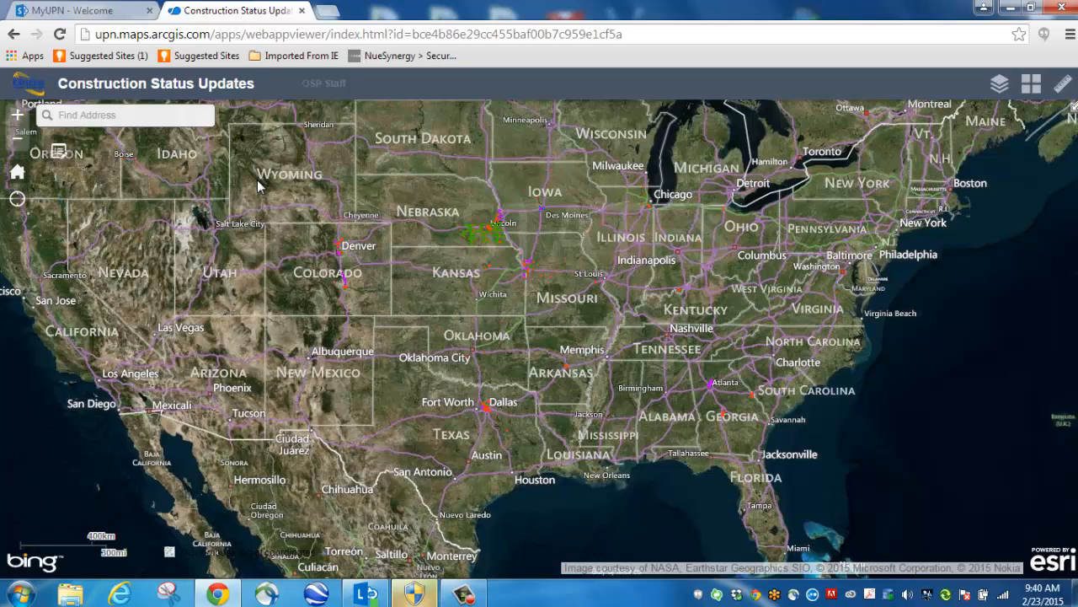
- Review the feature templates available for editing construction status, and close the Edit window
{"action": "left_click", "coordinate": [59, 156]}
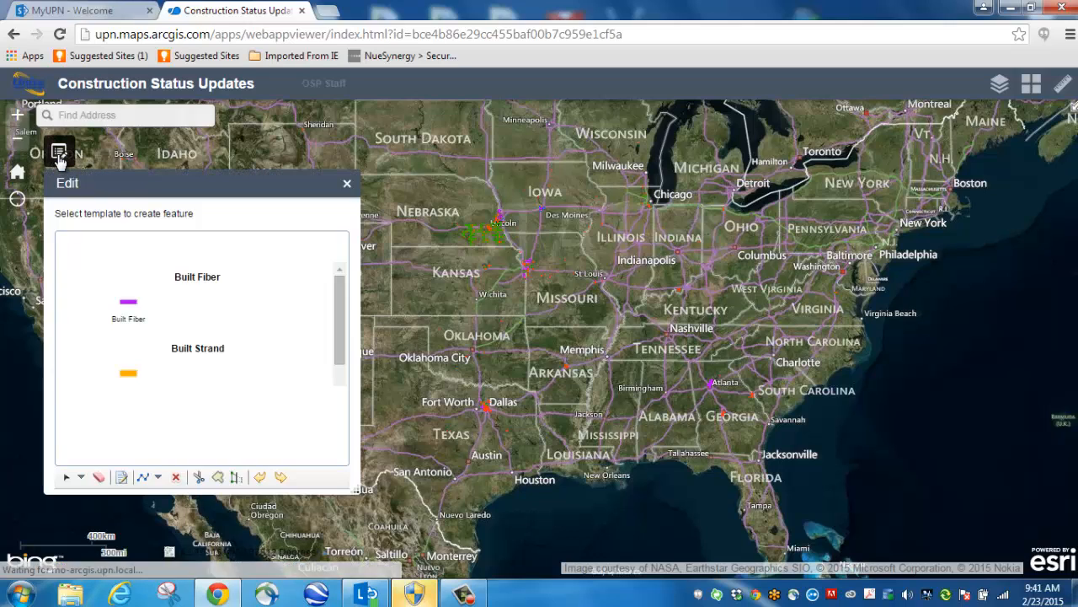
{"action": "mouse_move", "coordinate": [342, 284]}
{"action": "left_mouse_down"}
{"action": "mouse_move", "coordinate": [341, 357]}
{"action": "mouse_move", "coordinate": [337, 281]}
{"action": "left_mouse_up"}
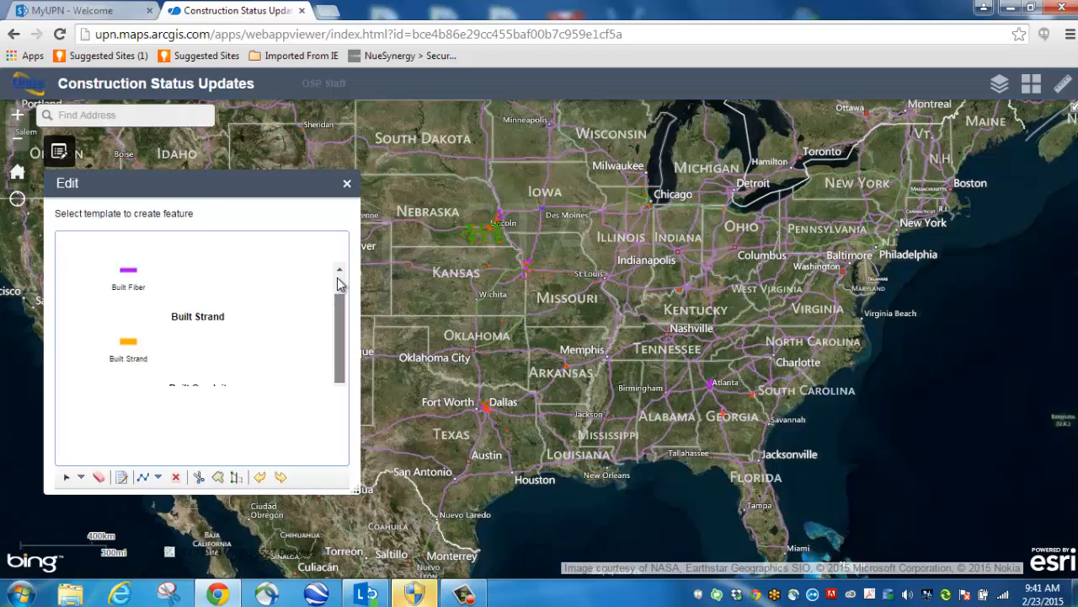
{"action": "left_click", "coordinate": [346, 183]}
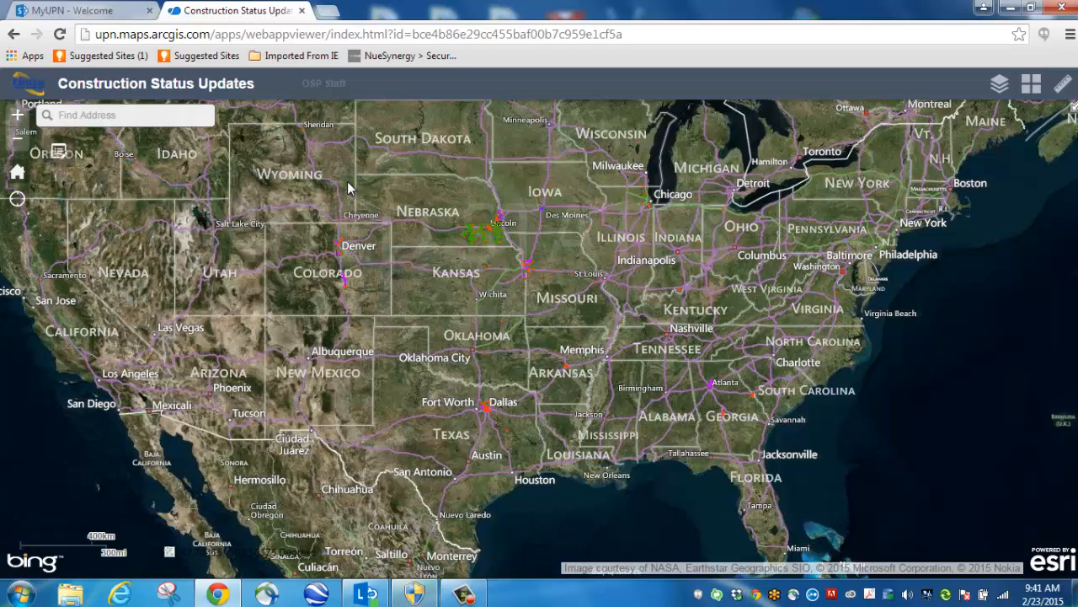
- Show the map's layer list and compare its construction status layers with the Built Fiber, Built Strand and Built Conduit edit templates
{"action": "left_click", "coordinate": [999, 84]}
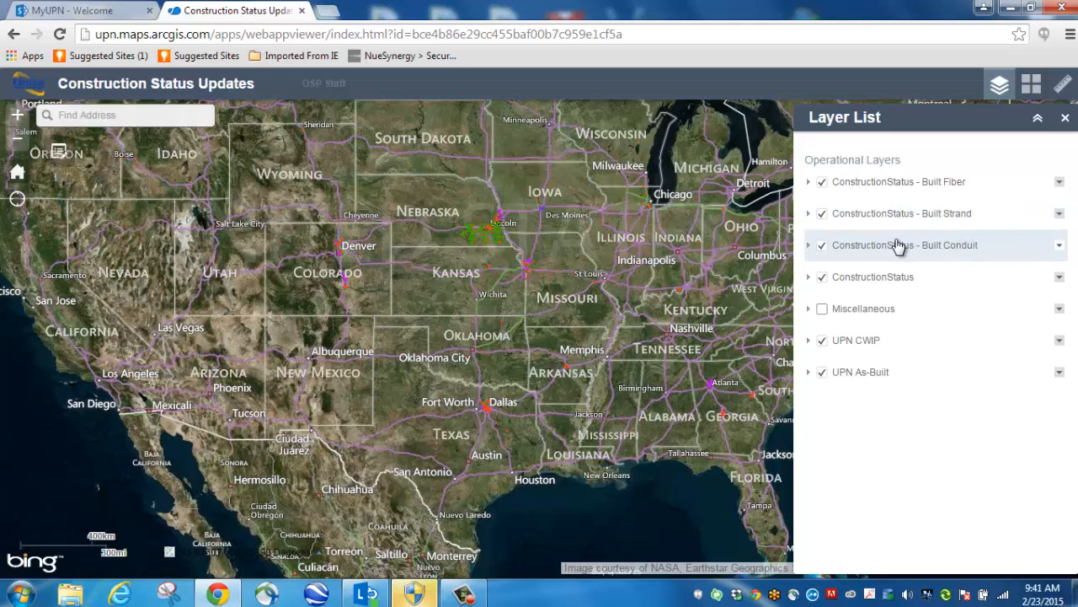
{"action": "left_click", "coordinate": [59, 150]}
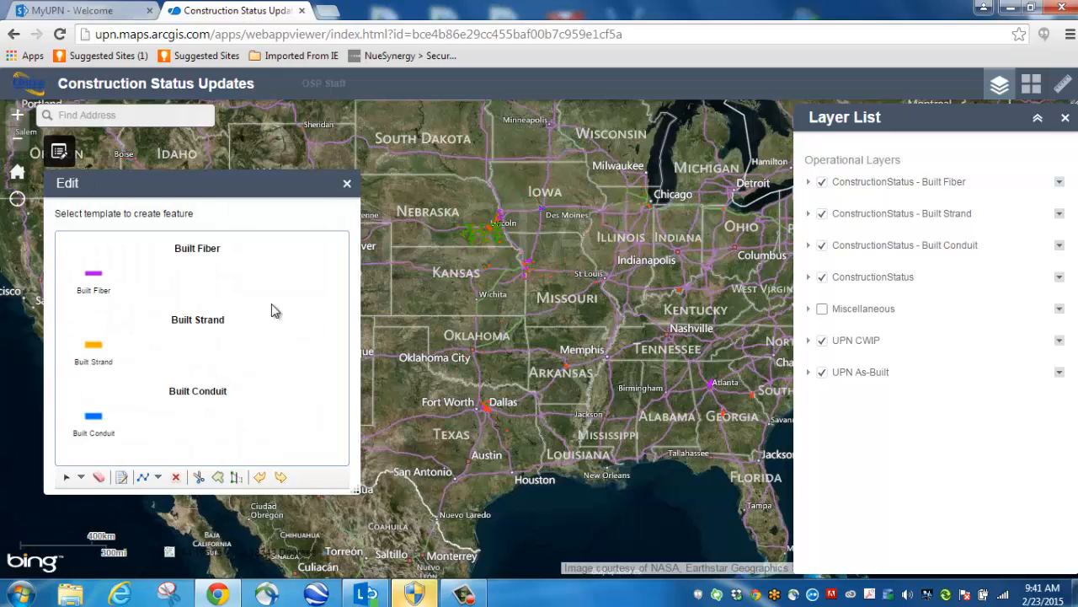
{"action": "left_click", "coordinate": [347, 182]}
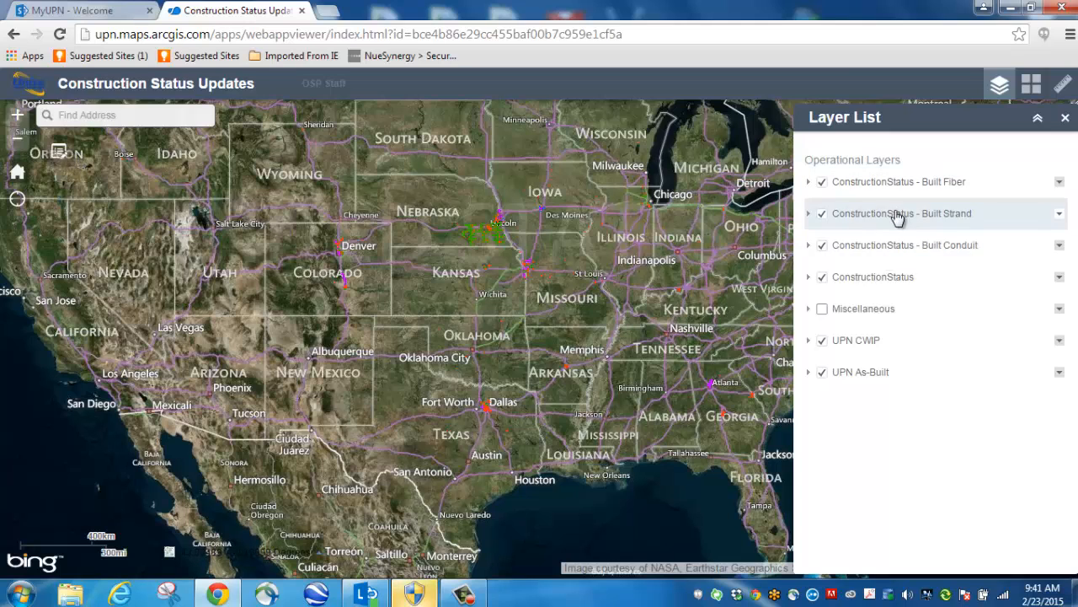
{"action": "left_click", "coordinate": [58, 151]}
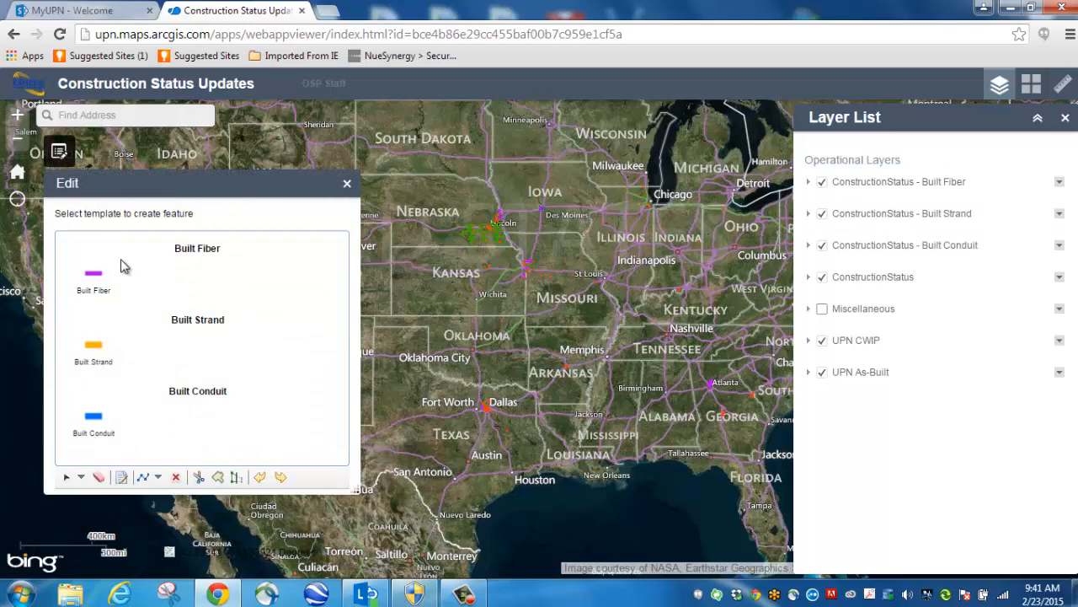
{"action": "left_click", "coordinate": [346, 183]}
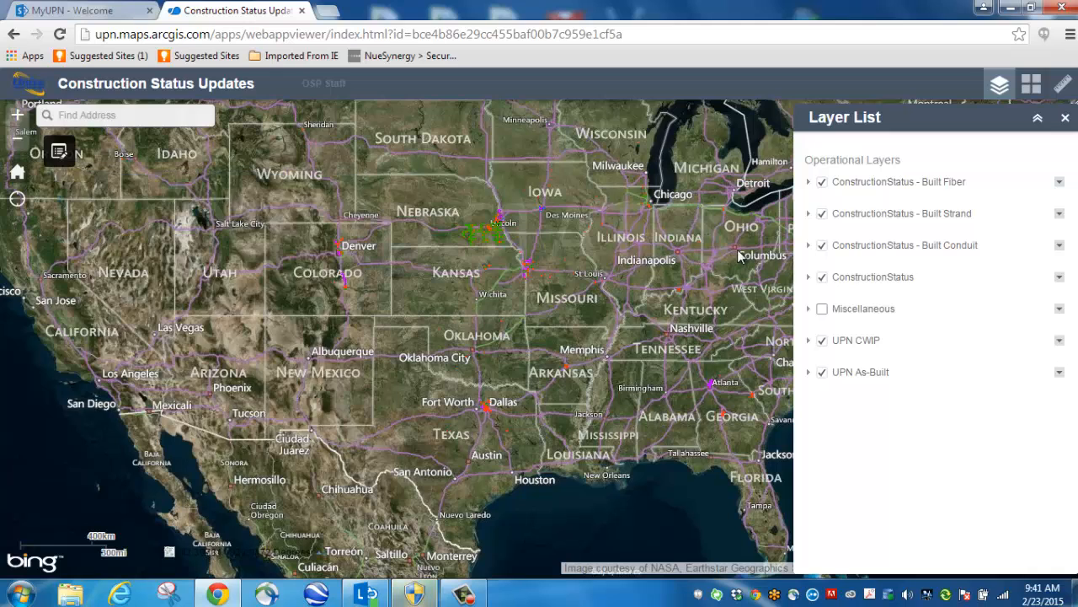
- Check the ConstructionStatus group's contents and visibility, and turn the group off
{"action": "left_click", "coordinate": [809, 278]}
{"action": "left_click", "coordinate": [810, 279]}
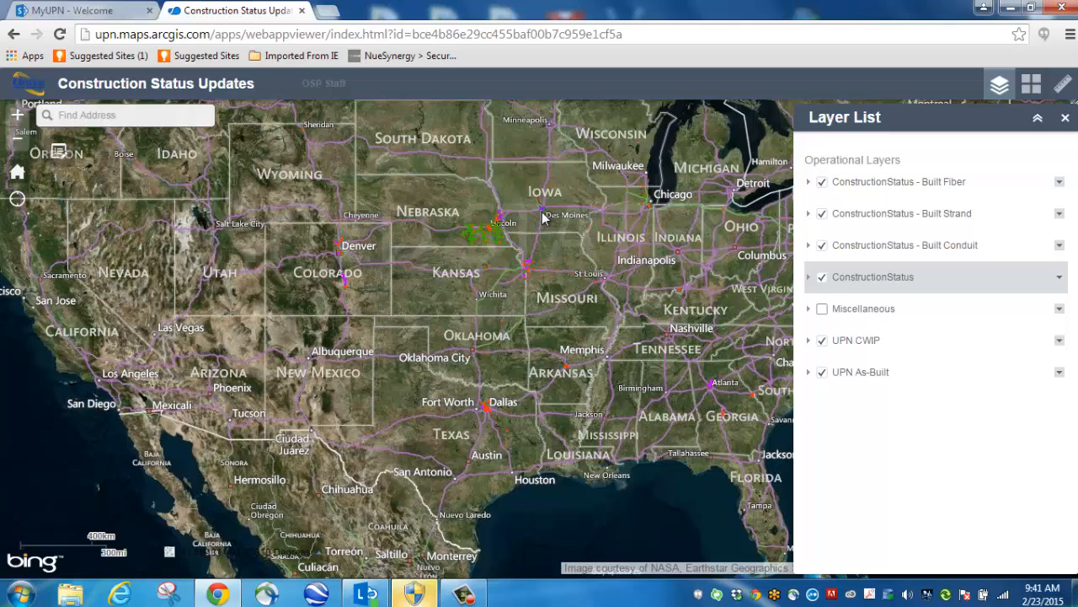
{"action": "left_click", "coordinate": [823, 278]}
{"action": "left_click", "coordinate": [823, 279]}
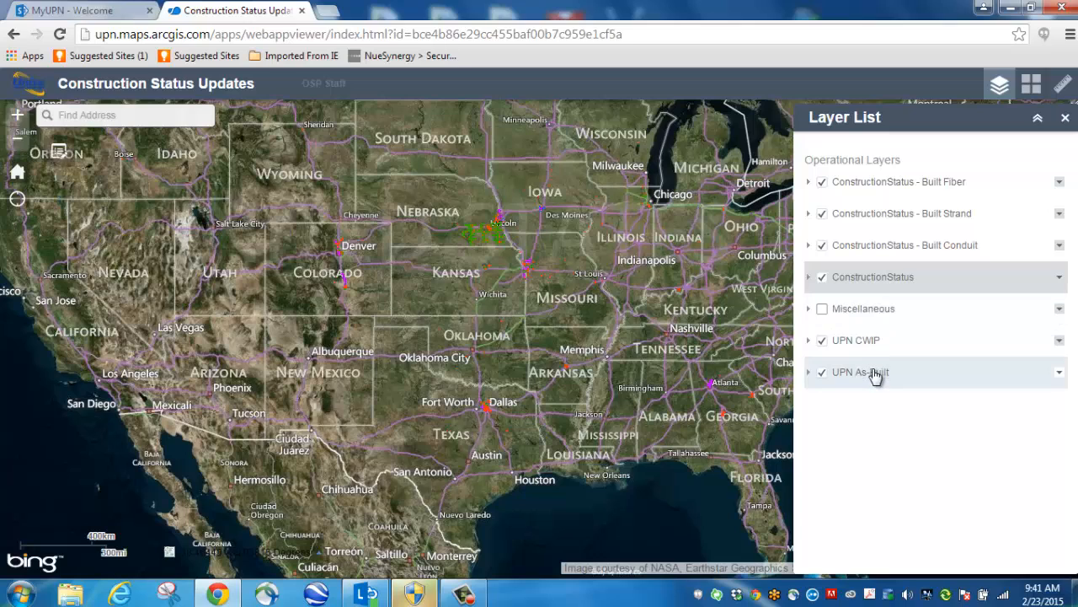
{"action": "left_click", "coordinate": [822, 277]}
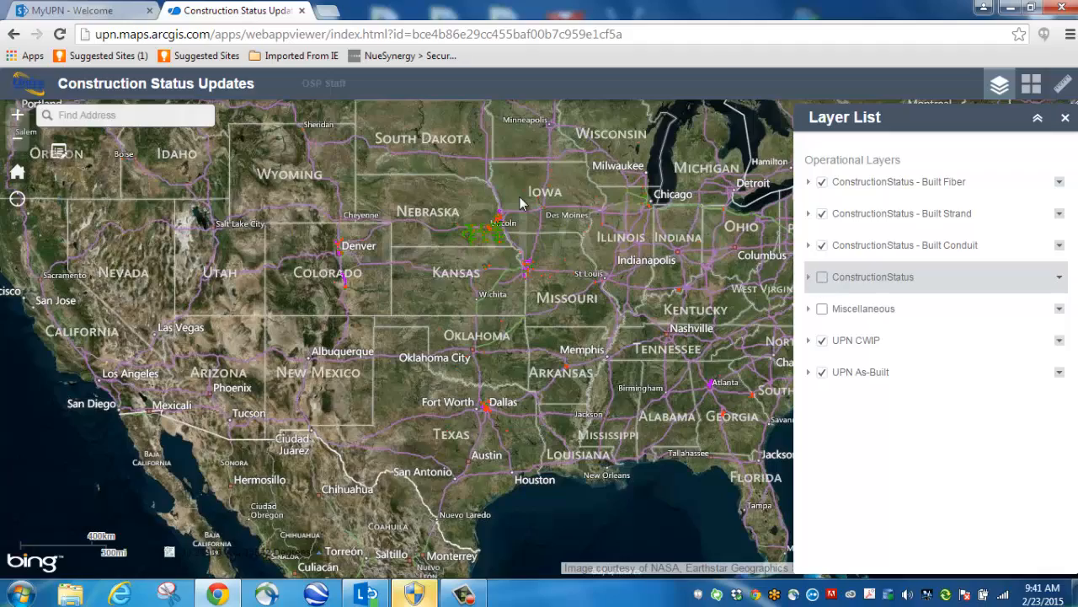
- Turn off the UPN As-Built layer while examining the network around Des Moines
{"action": "scroll", "coordinate": [547, 203], "scroll_direction": "up", "scroll_amount": 2}
{"action": "scroll", "coordinate": [528, 206], "scroll_direction": "up", "scroll_amount": 3}
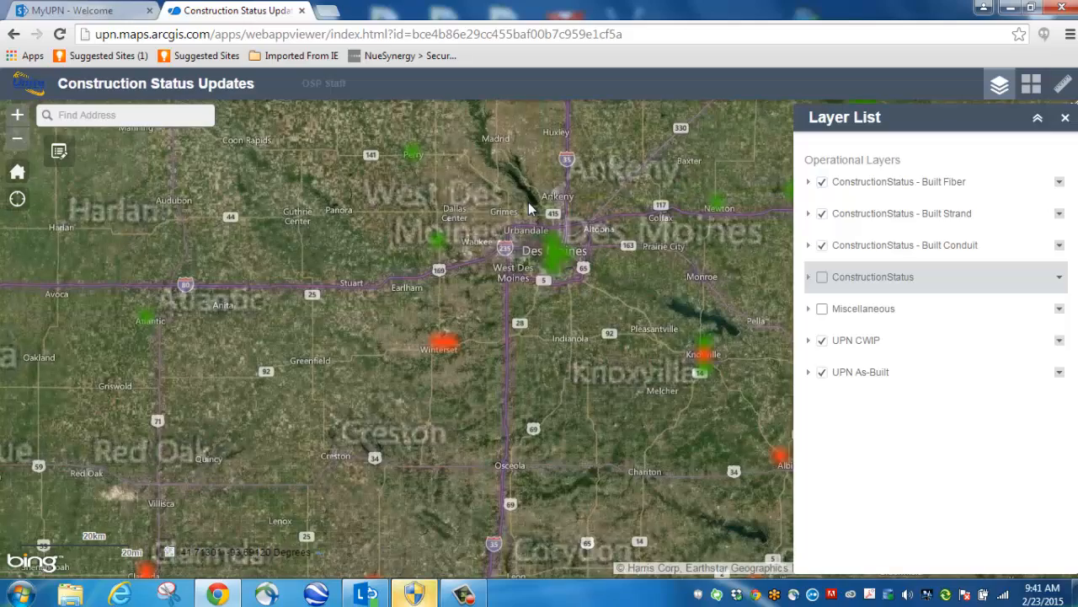
{"action": "scroll", "coordinate": [541, 234], "scroll_direction": "up", "scroll_amount": 1}
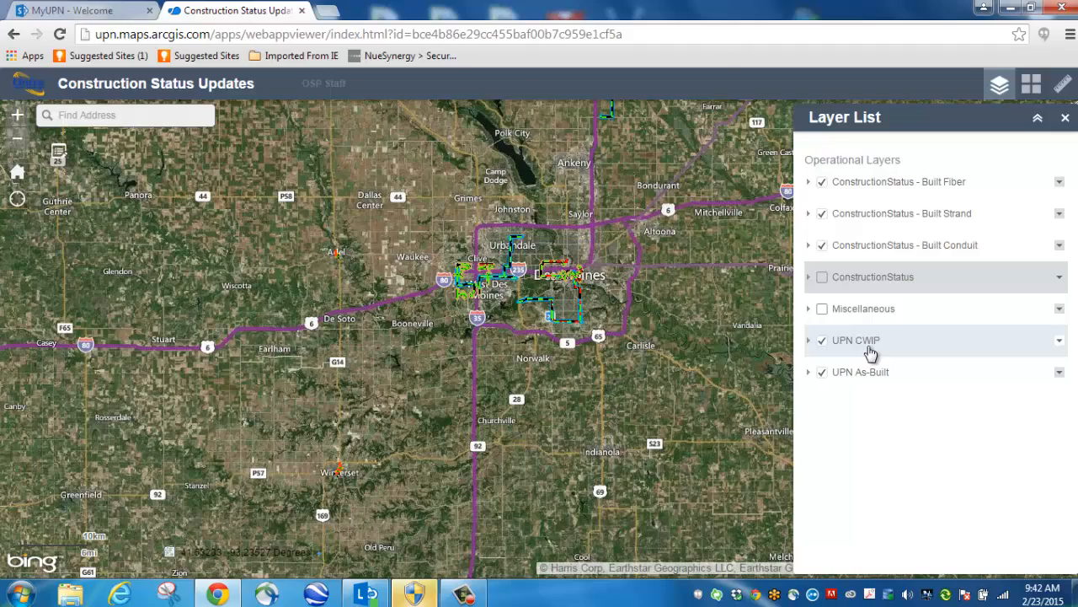
{"action": "scroll", "coordinate": [543, 215], "scroll_direction": "up", "scroll_amount": 1}
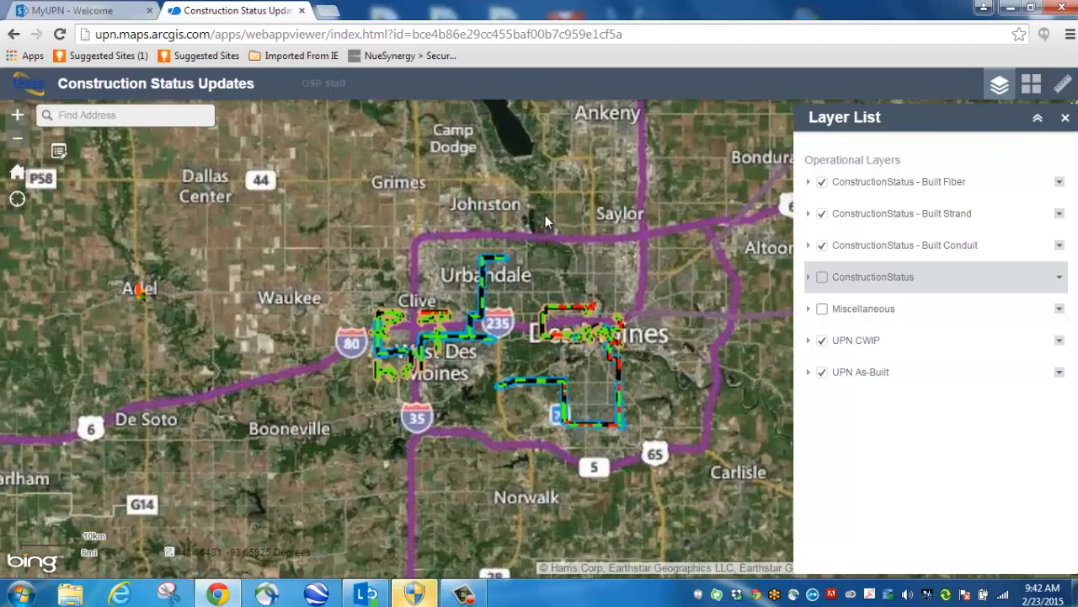
{"action": "left_click_drag", "start_coordinate": [557, 303], "coordinate": [509, 266]}
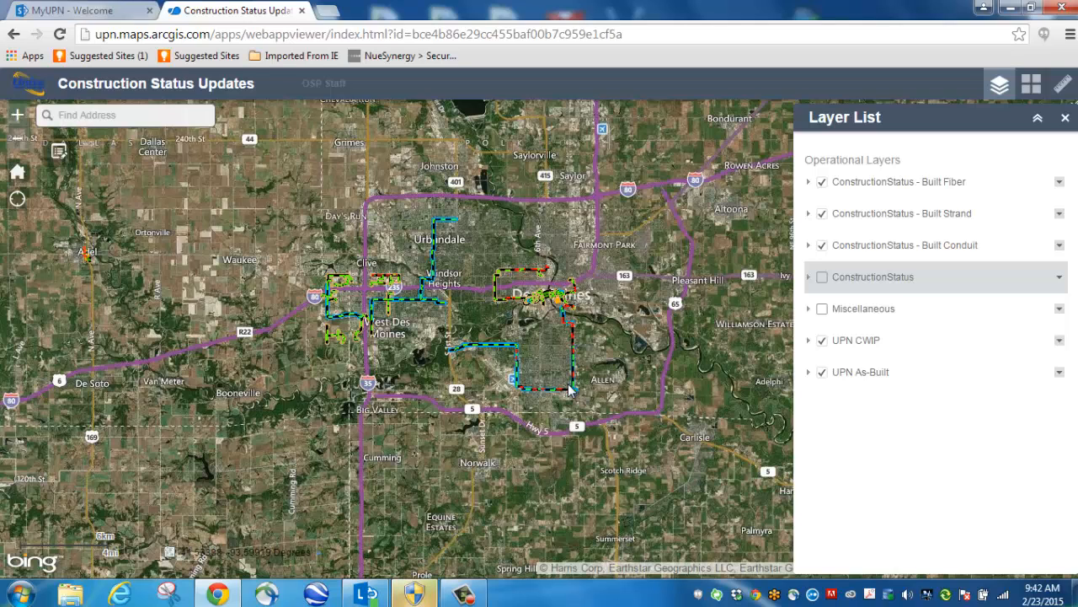
{"action": "left_click", "coordinate": [823, 373]}
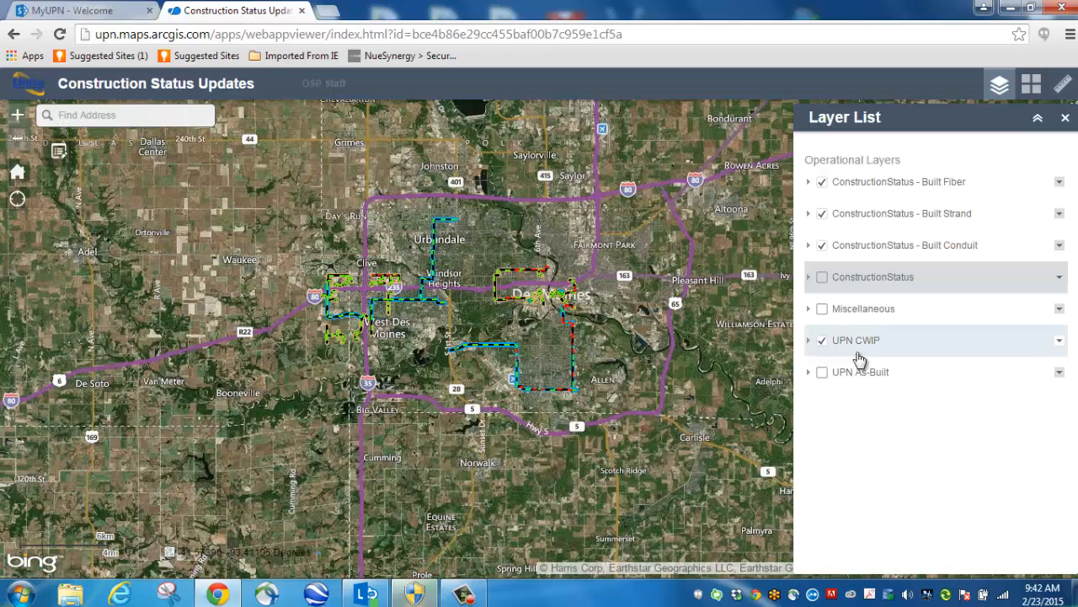
- Turn off the Conduit sublayer of UPN CWIP and check the FiberCable sublayer's legend and lines, keeping FiberCable on
{"action": "left_click", "coordinate": [810, 342]}
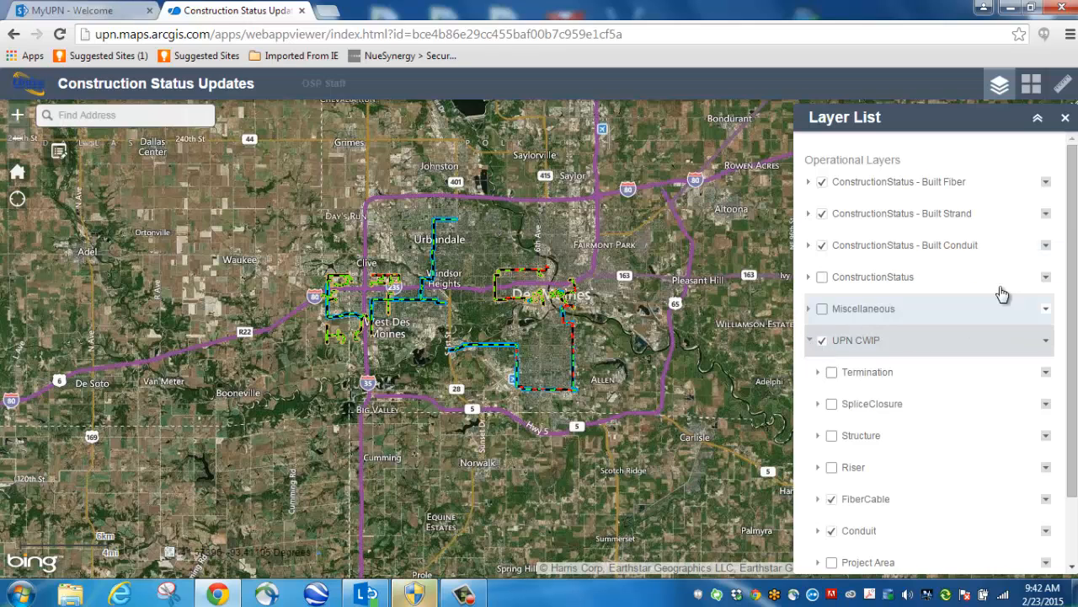
{"action": "scroll", "coordinate": [1074, 307], "scroll_direction": "down", "scroll_amount": 1}
{"action": "left_click", "coordinate": [833, 453]}
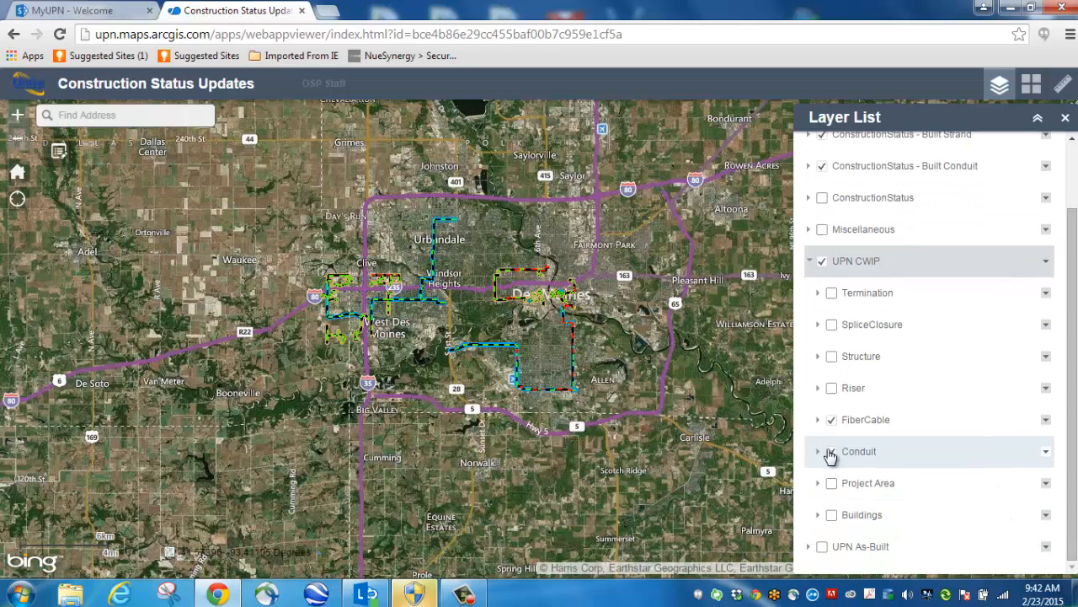
{"action": "left_click", "coordinate": [832, 421]}
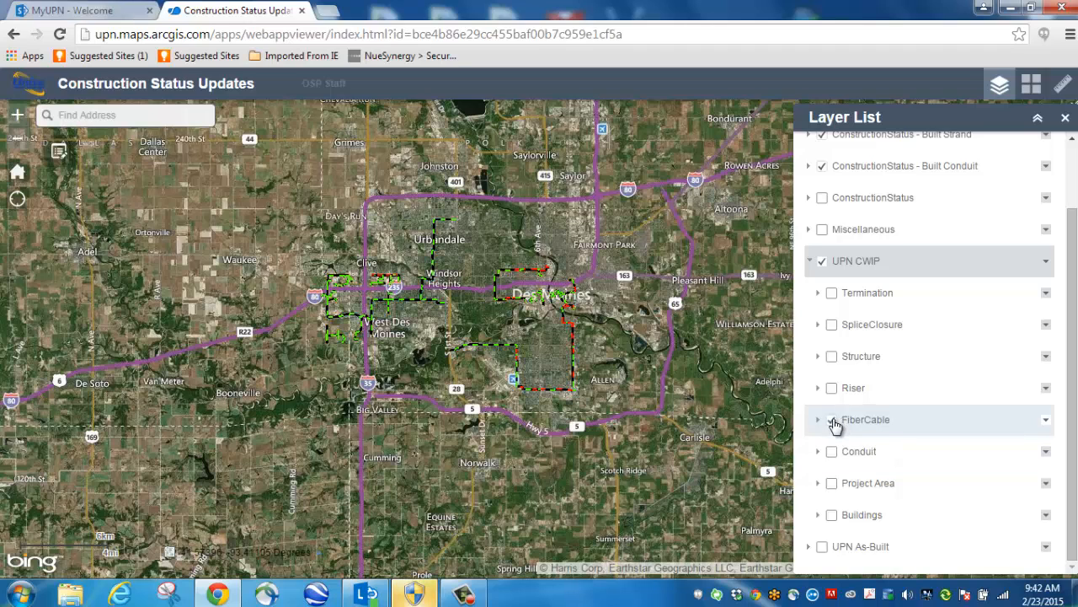
{"action": "left_click", "coordinate": [818, 420]}
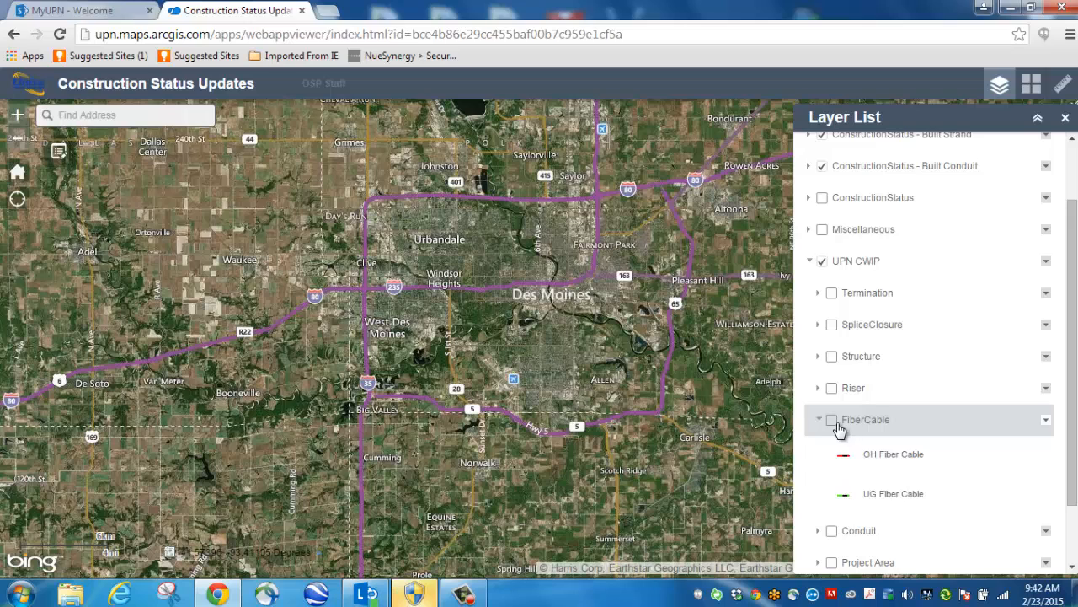
{"action": "left_click", "coordinate": [831, 421]}
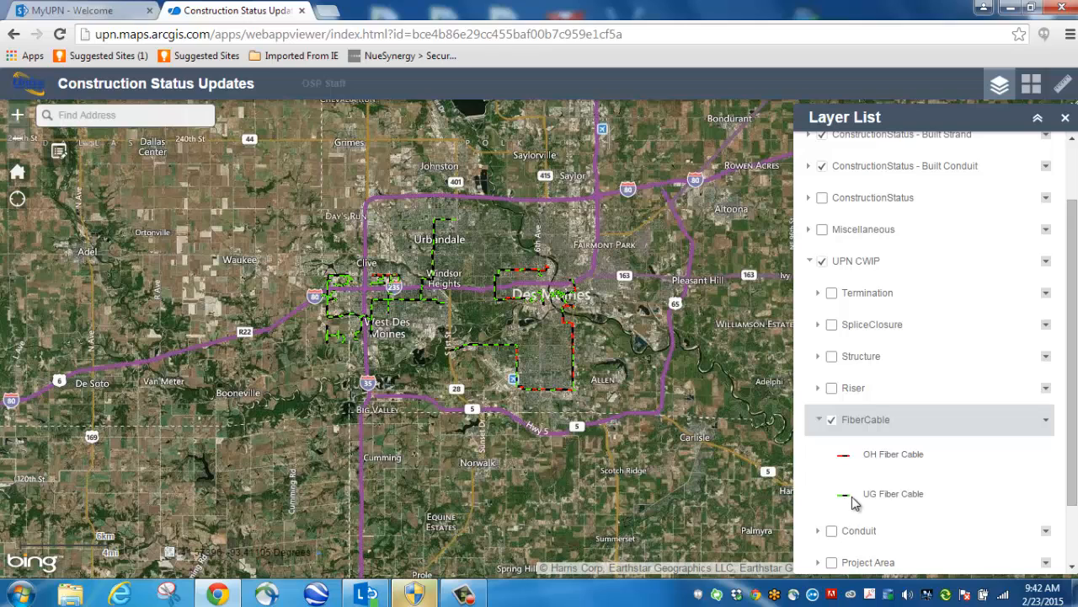
{"action": "left_click", "coordinate": [818, 419]}
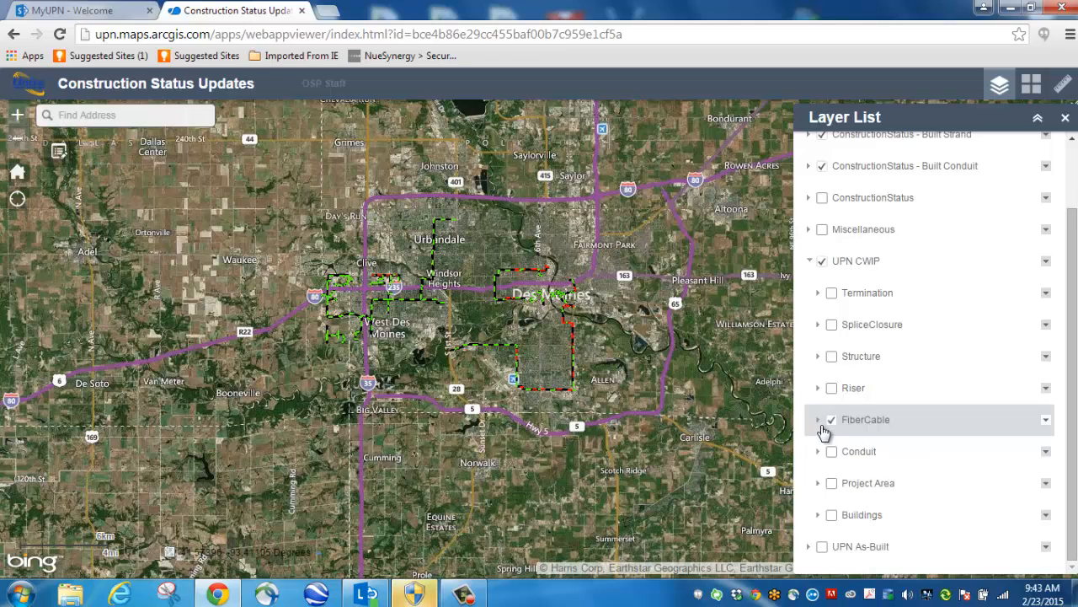
- Check the UPN CWIP Conduit legend and switch the sublayer off and on to identify its lines on the map
{"action": "left_click", "coordinate": [819, 452]}
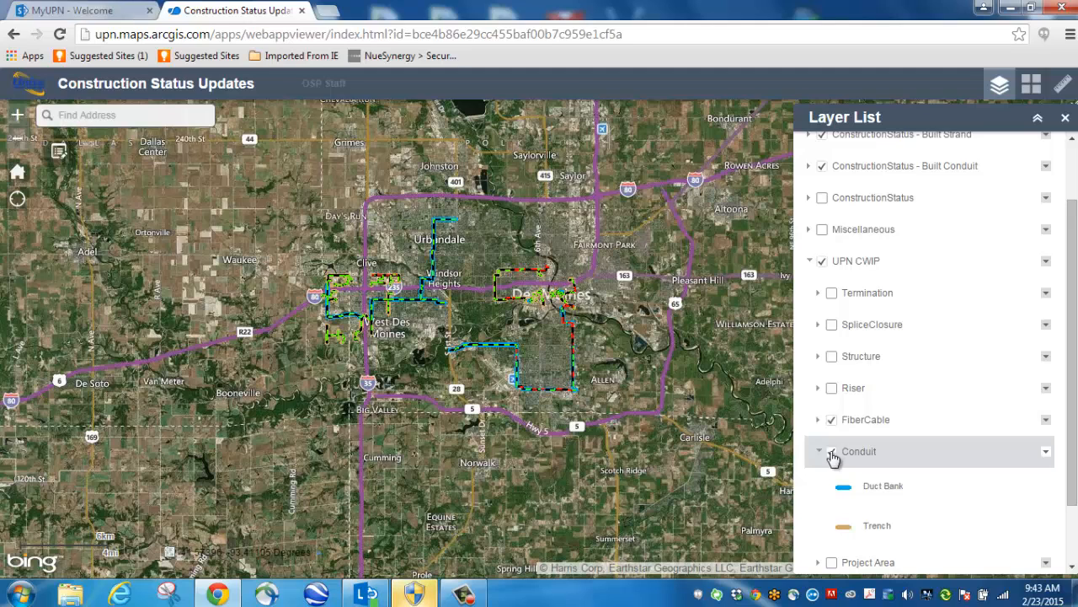
{"action": "left_click", "coordinate": [831, 452]}
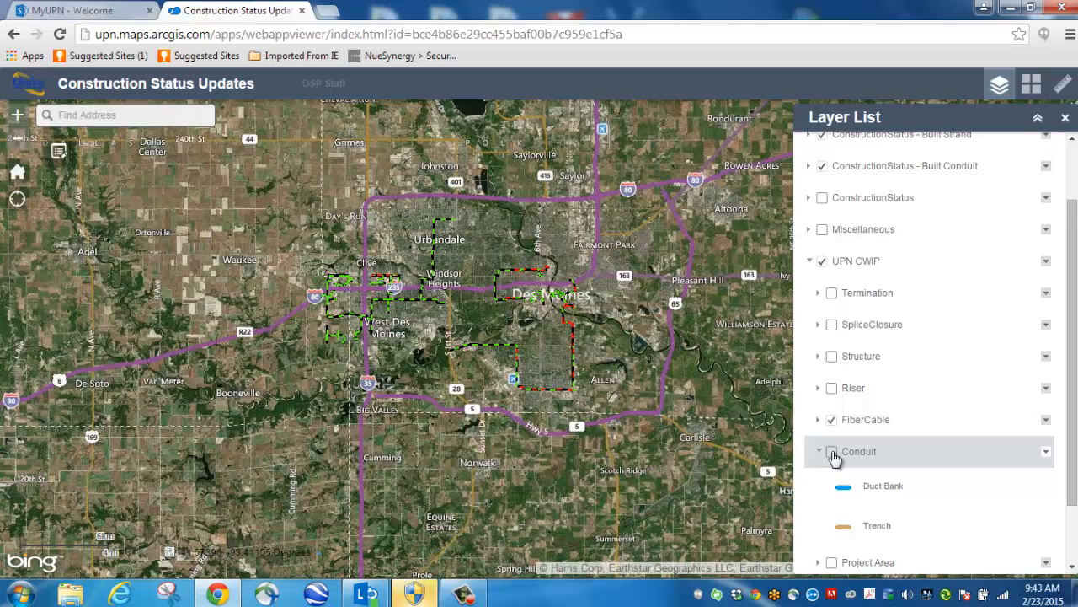
{"action": "left_click", "coordinate": [833, 453]}
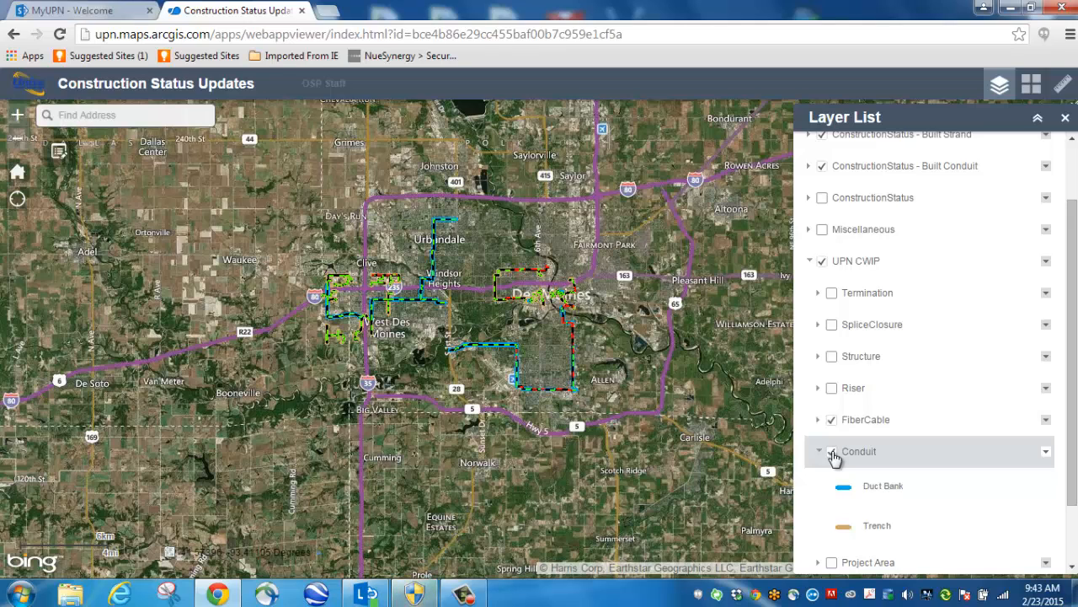
{"action": "left_click", "coordinate": [832, 453]}
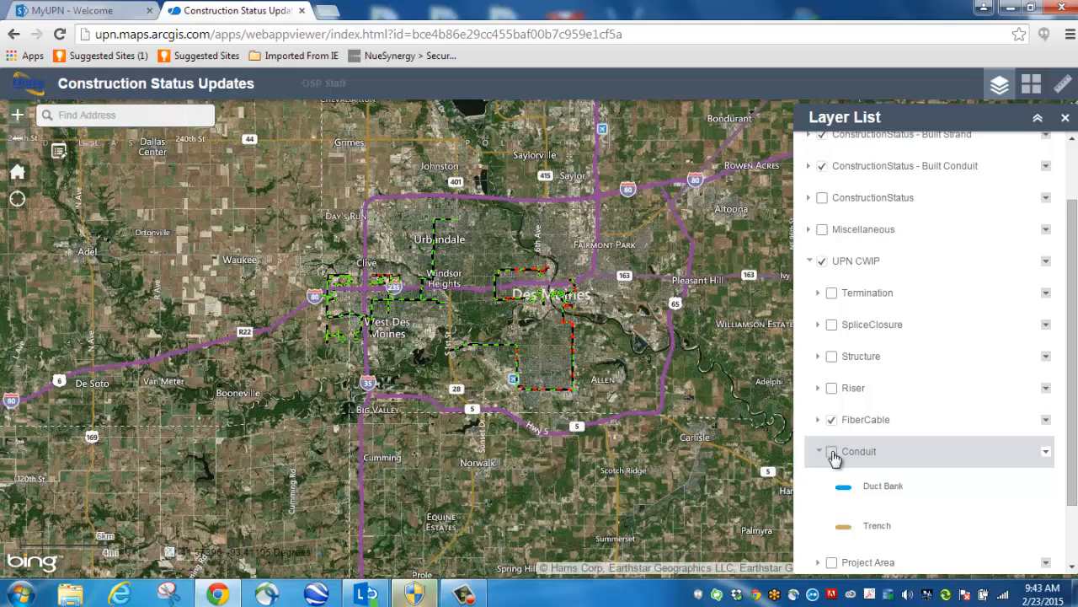
{"action": "left_click", "coordinate": [833, 454]}
- Inspect the ConstructionStatus sublayers and briefly show the group to compare built sections with the UPN CWIP lines
{"action": "left_click", "coordinate": [814, 198]}
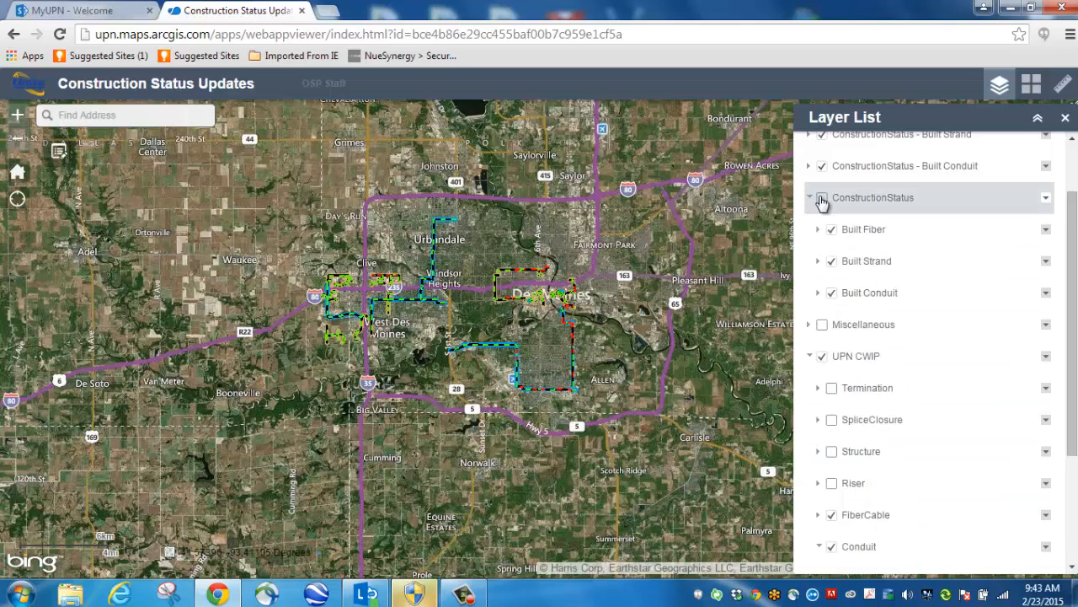
{"action": "left_click", "coordinate": [824, 199]}
{"action": "left_click", "coordinate": [824, 199]}
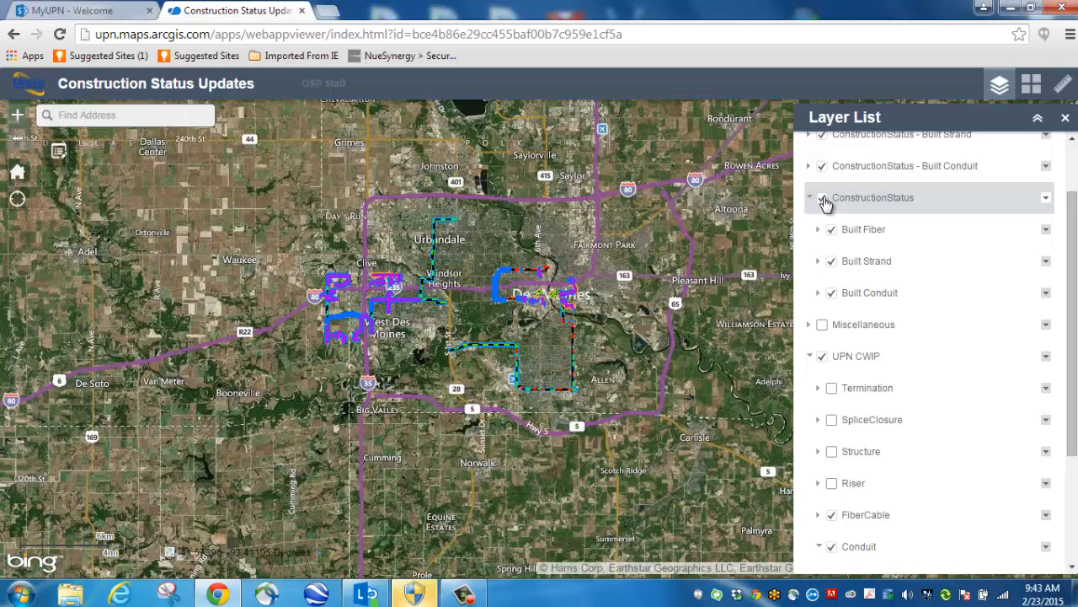
{"action": "left_click", "coordinate": [823, 199]}
{"action": "left_click", "coordinate": [811, 200]}
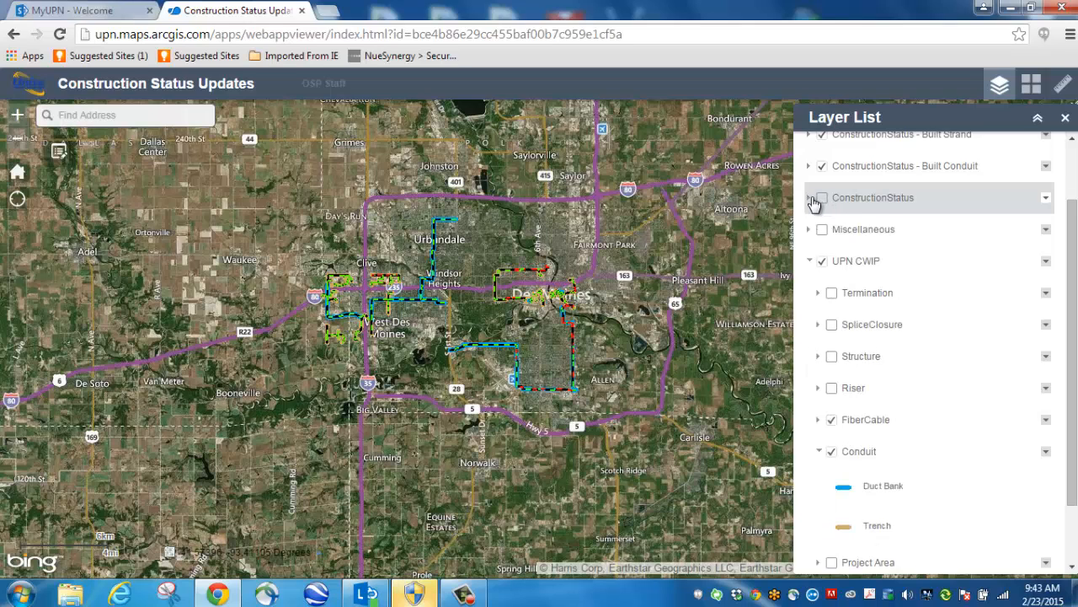
- Hide the Conduit sublayer under UPN CWIP and collapse its legend
{"action": "left_click", "coordinate": [832, 453]}
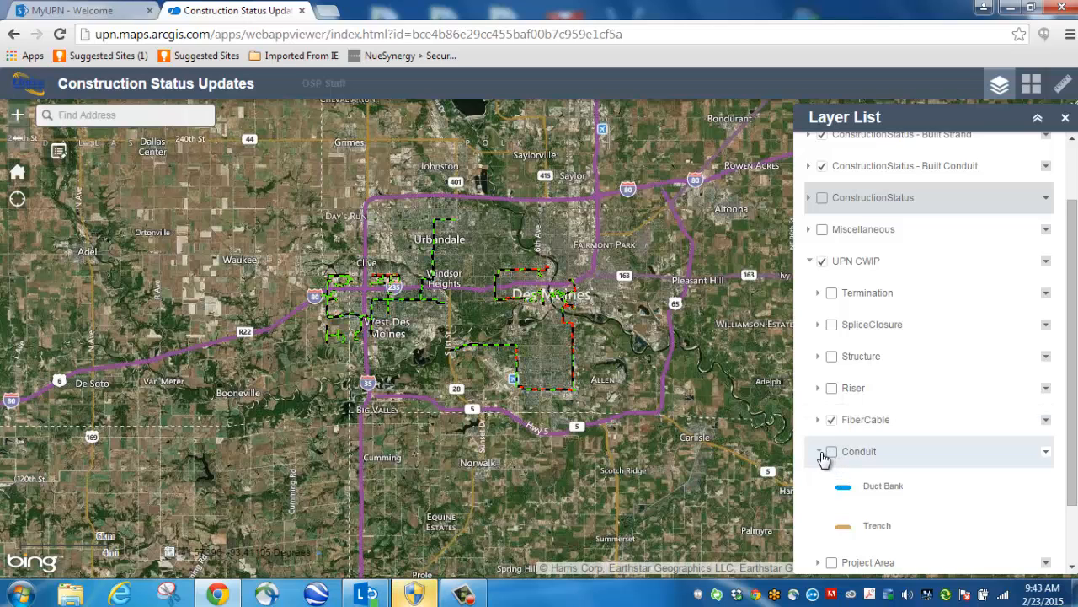
{"action": "left_click", "coordinate": [819, 455]}
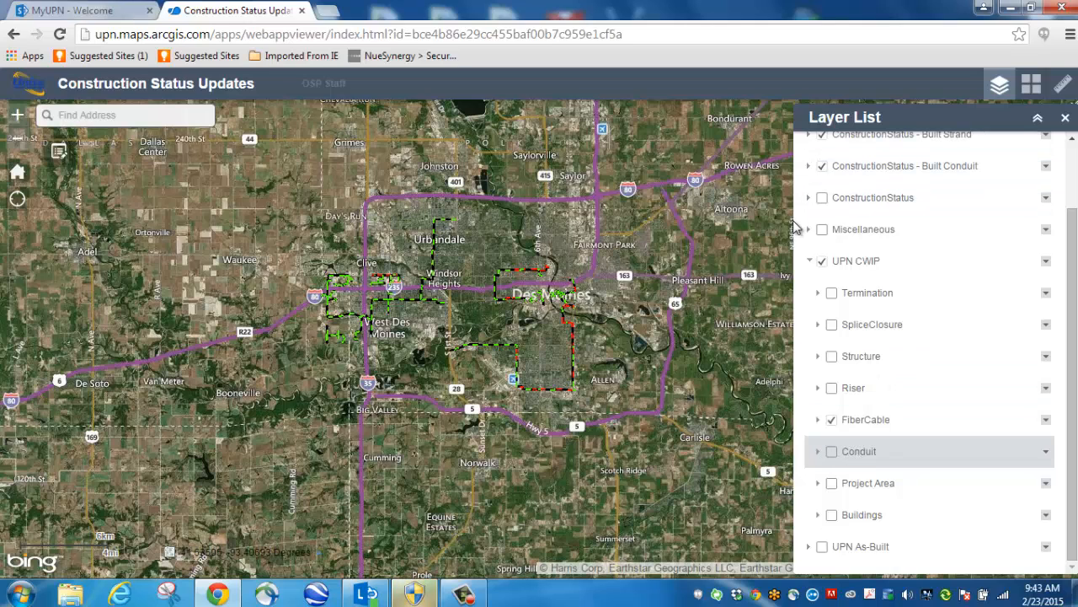
- Turn on the ConstructionStatus layer group and expand it to show the Built Fiber legend
{"action": "scroll", "coordinate": [451, 272], "scroll_direction": "up", "scroll_amount": 1}
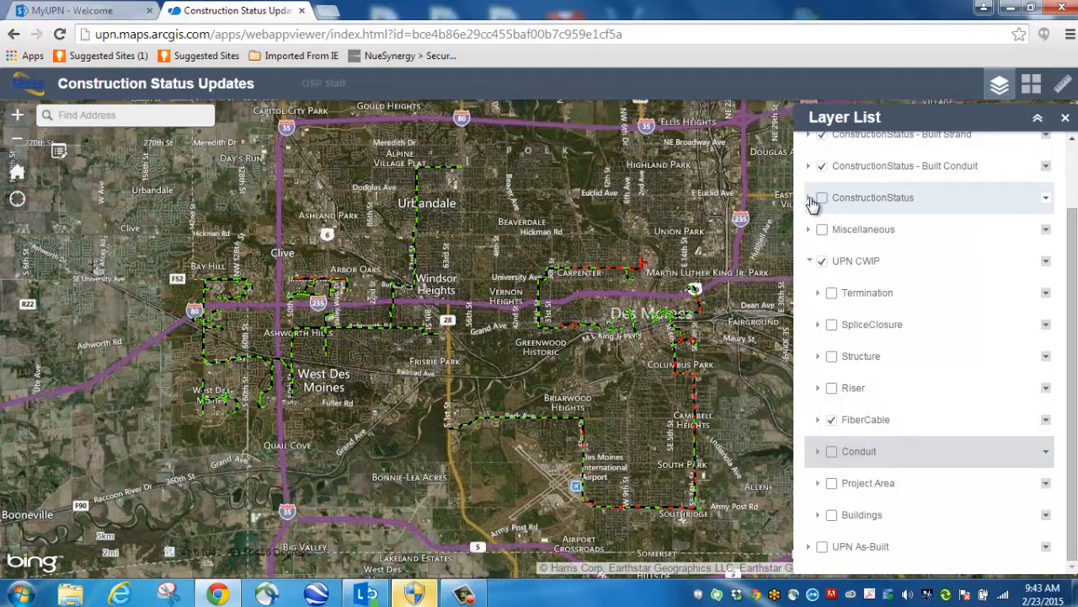
{"action": "left_click", "coordinate": [822, 200]}
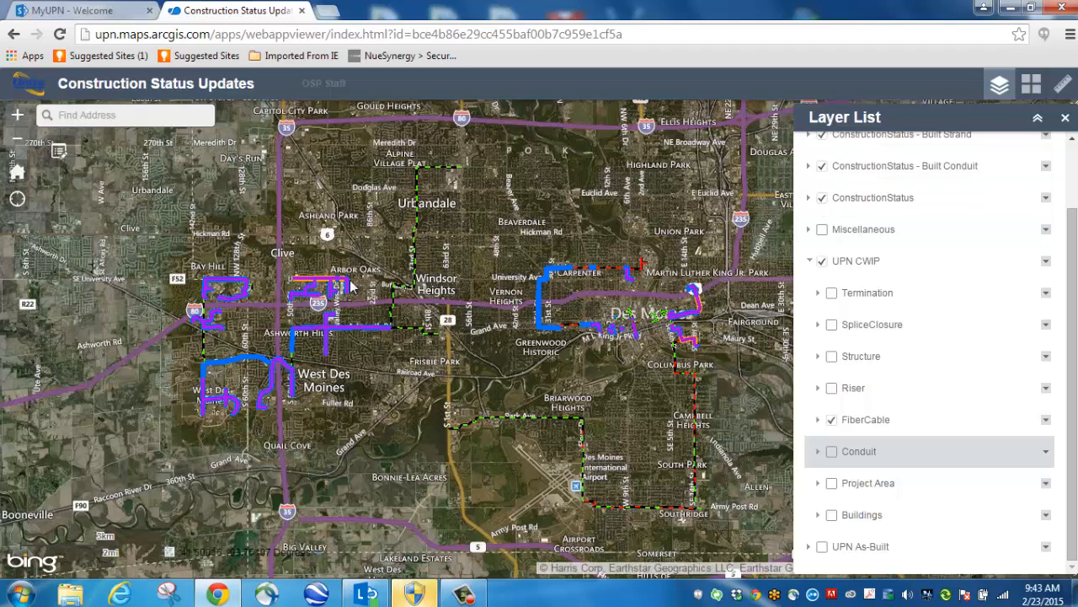
{"action": "left_click", "coordinate": [810, 200]}
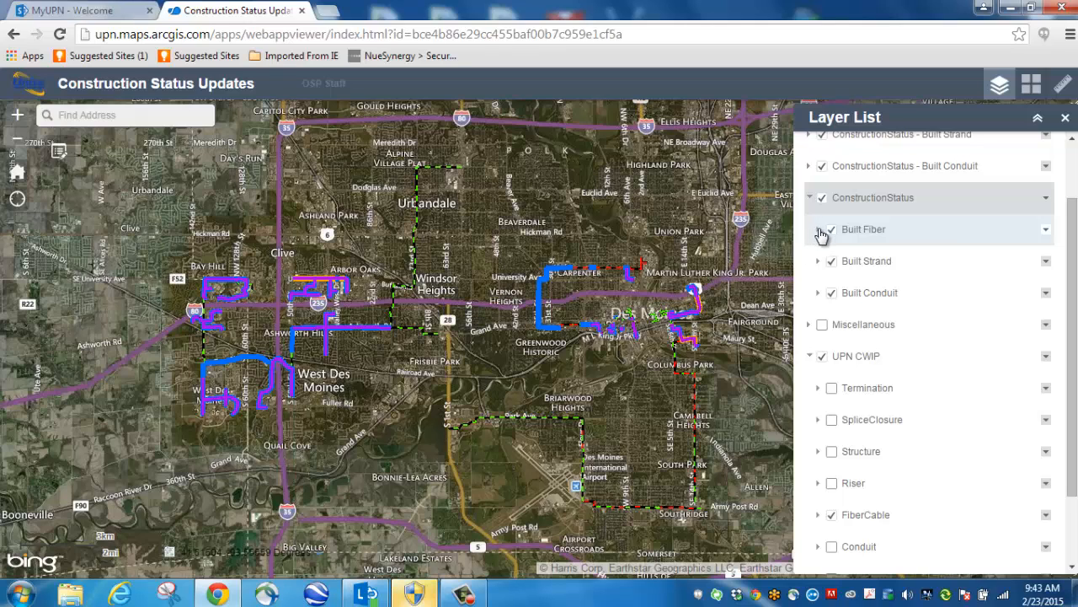
{"action": "left_click", "coordinate": [819, 232]}
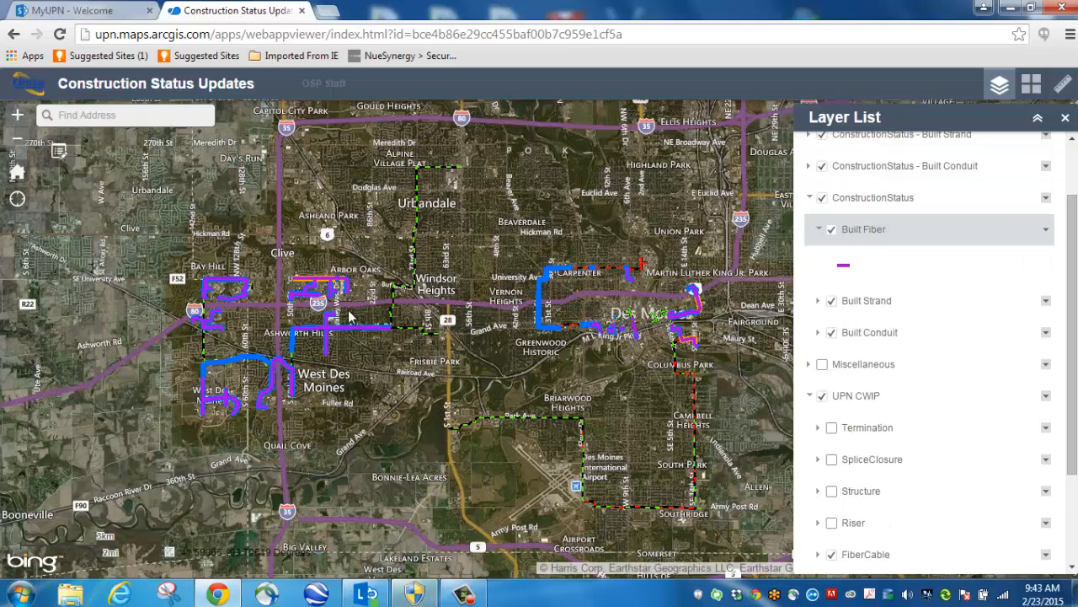
- Compare the Built Fiber and Built Conduit lines by checking the conduit legend and hiding and restoring each sublayer
{"action": "left_click", "coordinate": [831, 230]}
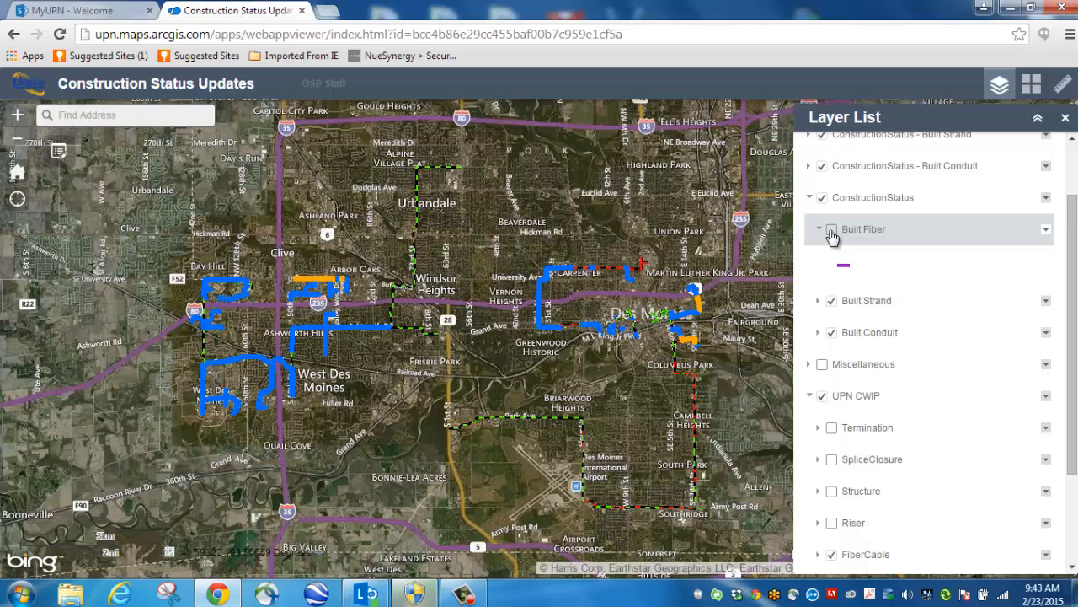
{"action": "left_click", "coordinate": [818, 334]}
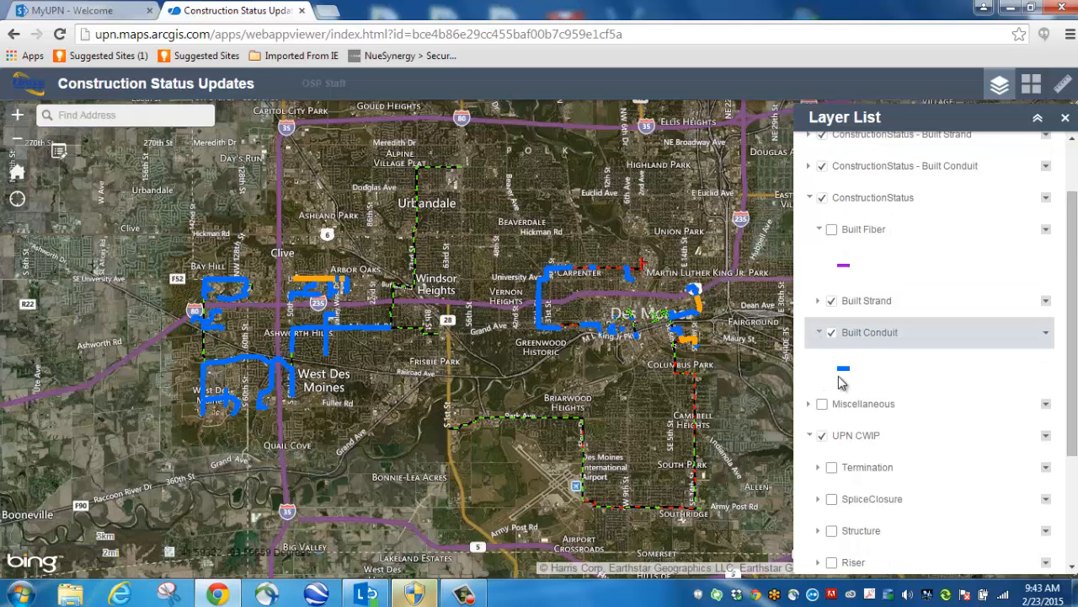
{"action": "left_click", "coordinate": [831, 230]}
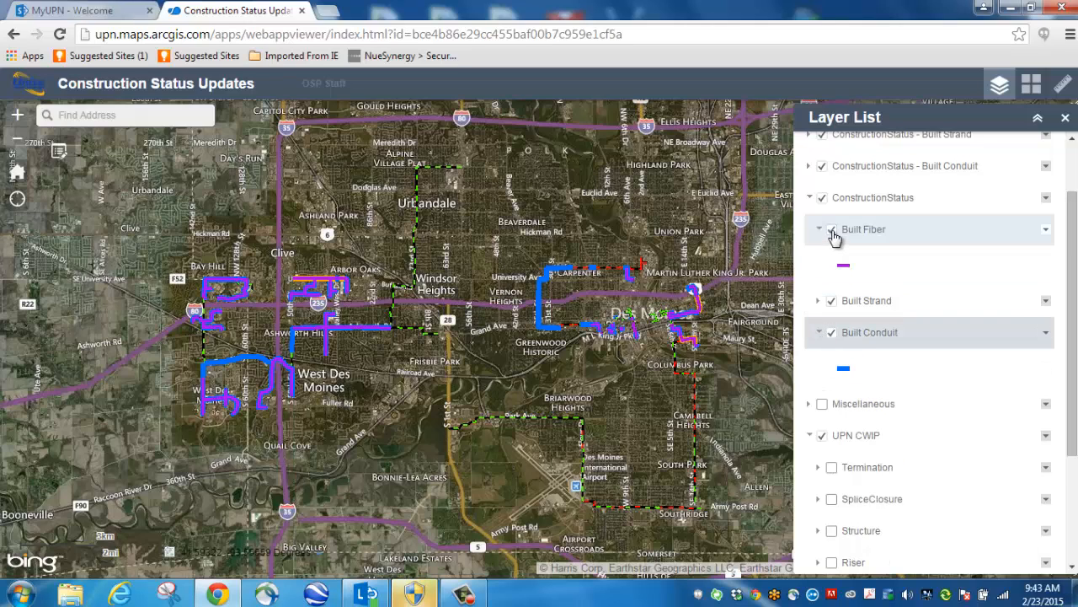
{"action": "left_click", "coordinate": [833, 335]}
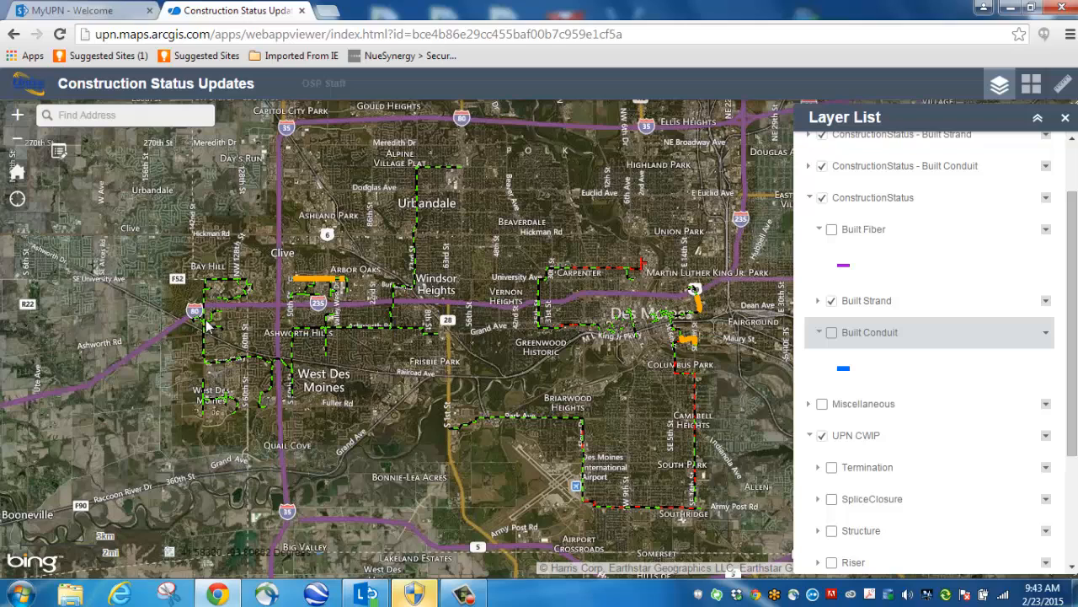
{"action": "left_click", "coordinate": [832, 334]}
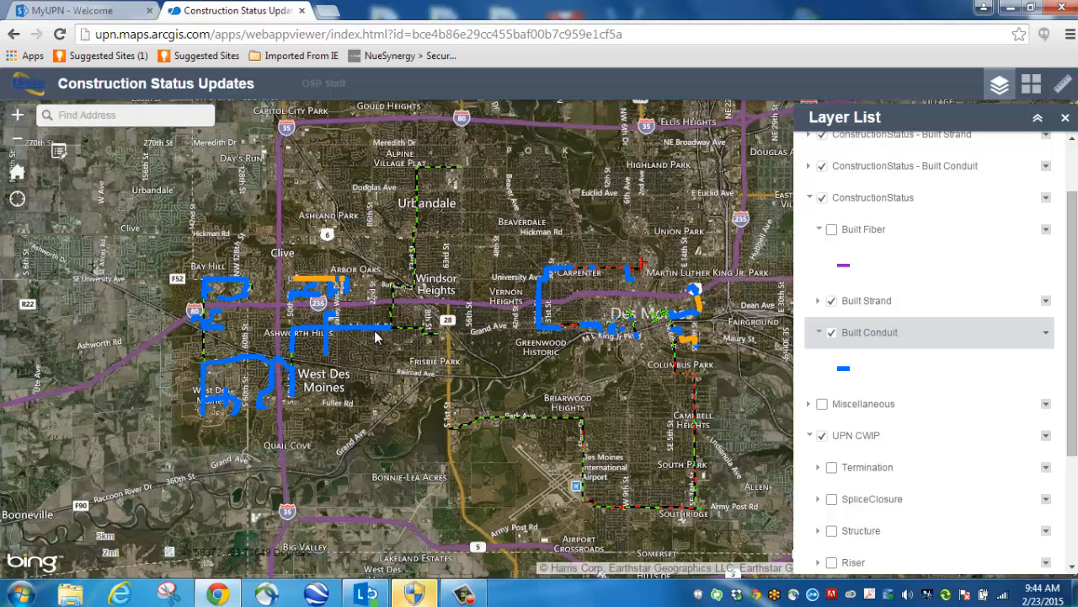
{"action": "left_click", "coordinate": [831, 230]}
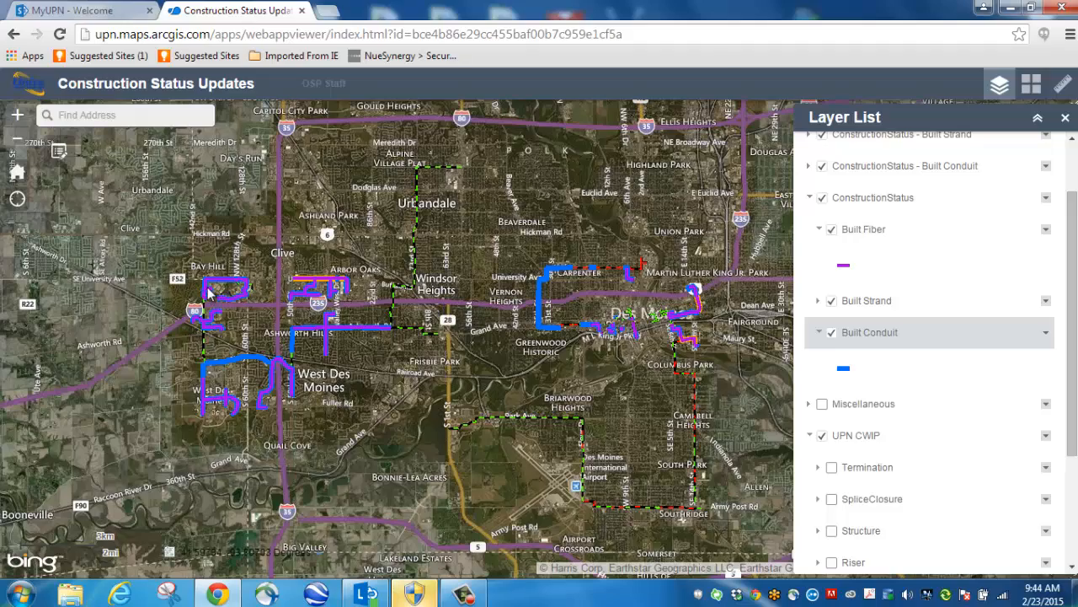
- Examine the built fiber and conduit sections around Clive and West Des Moines on the map
{"action": "scroll", "coordinate": [195, 287], "scroll_direction": "up", "scroll_amount": 2}
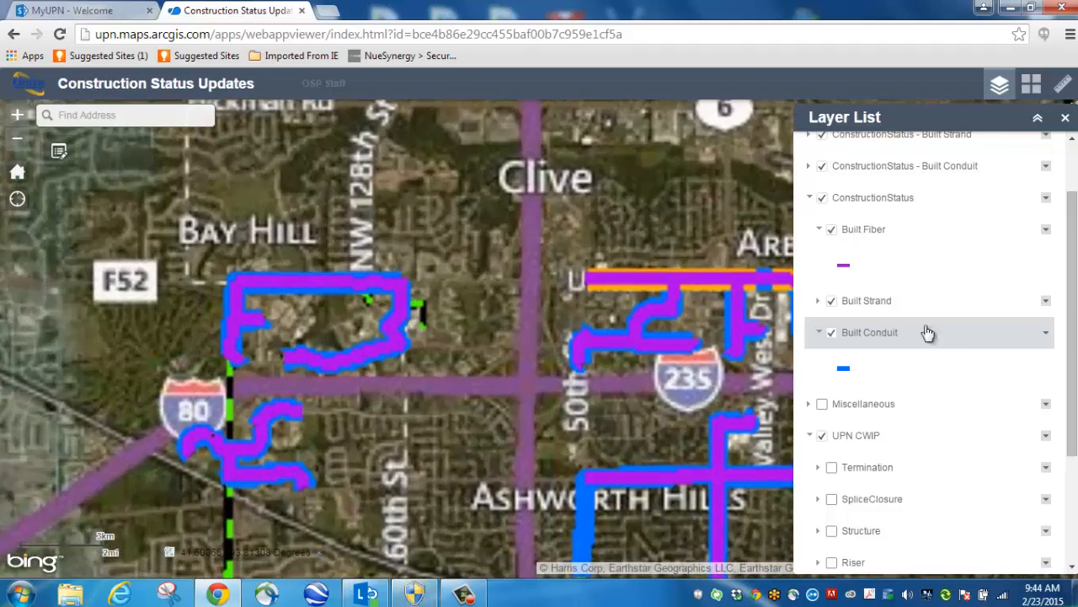
{"action": "scroll", "coordinate": [531, 367], "scroll_direction": "down", "scroll_amount": 1}
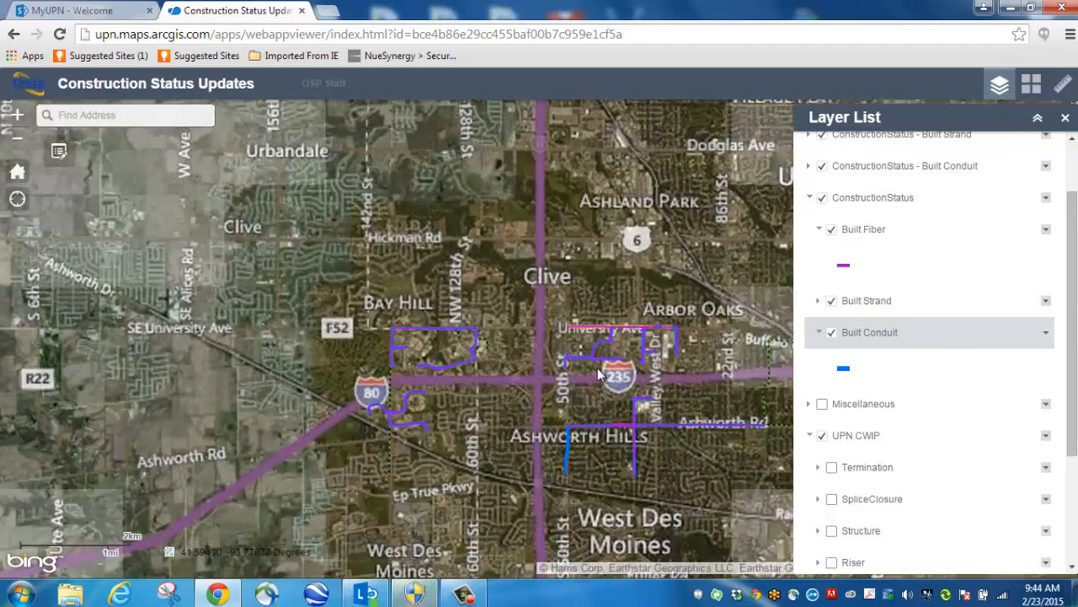
{"action": "left_click_drag", "start_coordinate": [492, 345], "coordinate": [263, 223]}
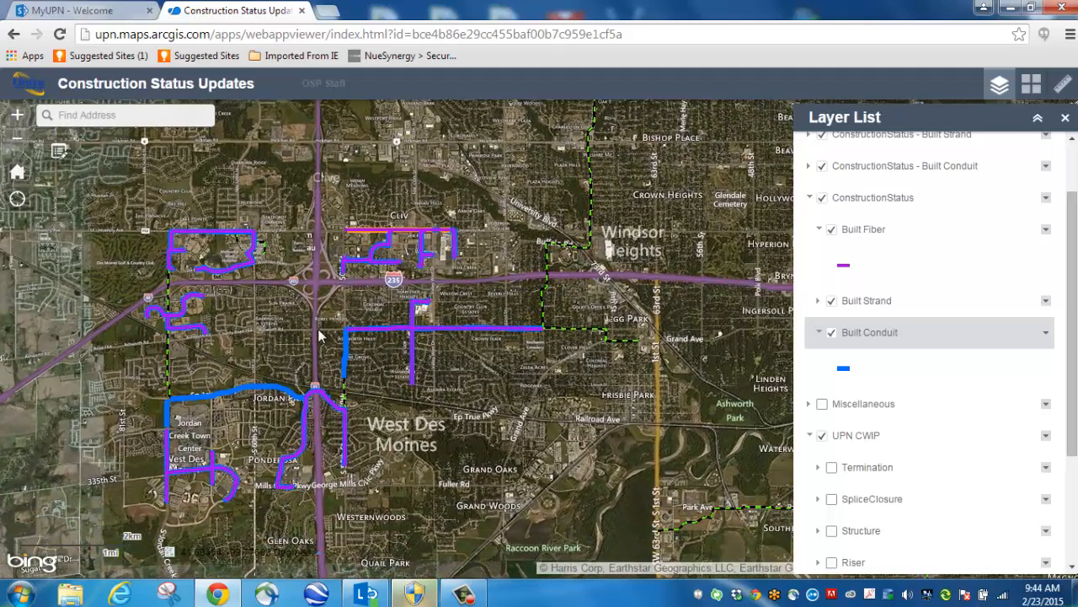
{"action": "scroll", "coordinate": [318, 328], "scroll_direction": "down", "scroll_amount": 1}
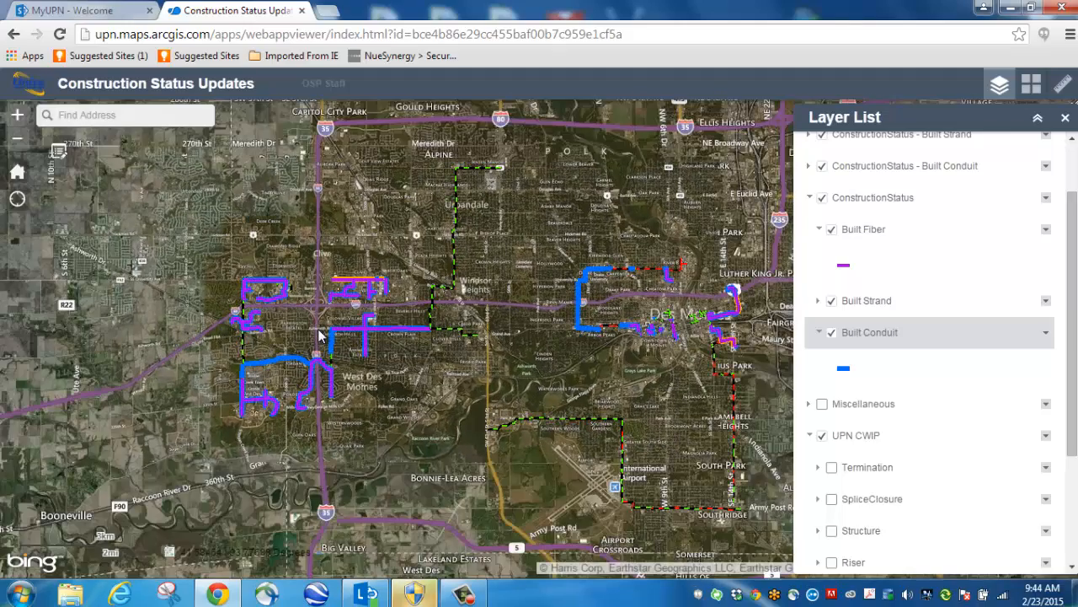
- Bring the UPN CWIP fiber line along Aurora Ave at Merle Hay Rd in Urbandale into close view
{"action": "scroll", "coordinate": [480, 160], "scroll_direction": "up", "scroll_amount": 1}
{"action": "left_click_drag", "start_coordinate": [480, 160], "coordinate": [363, 249]}
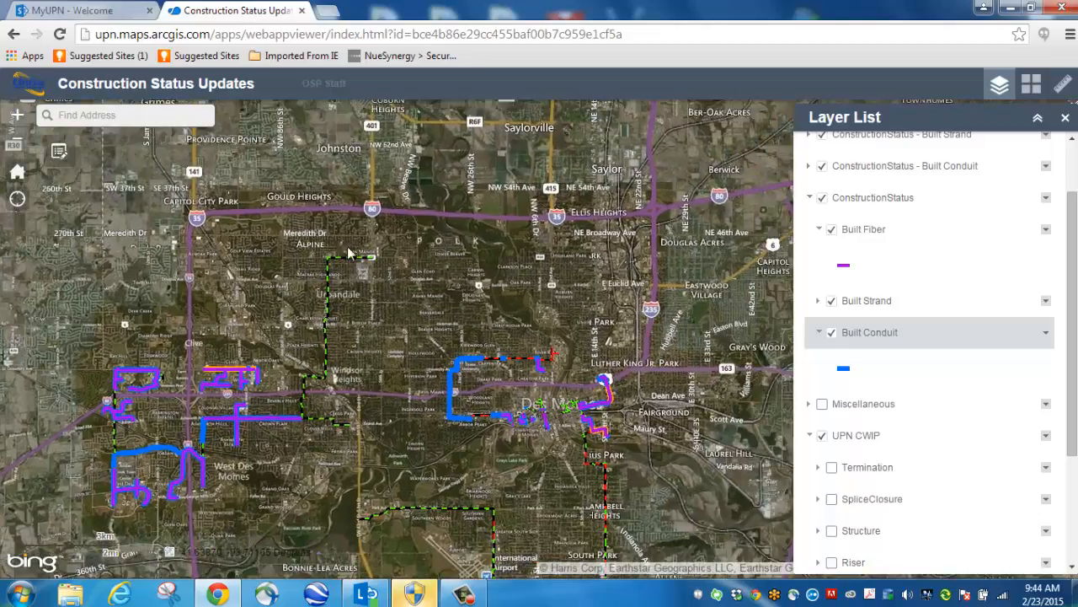
{"action": "scroll", "coordinate": [363, 248], "scroll_direction": "up", "scroll_amount": 1}
{"action": "scroll", "coordinate": [282, 309], "scroll_direction": "up", "scroll_amount": 1}
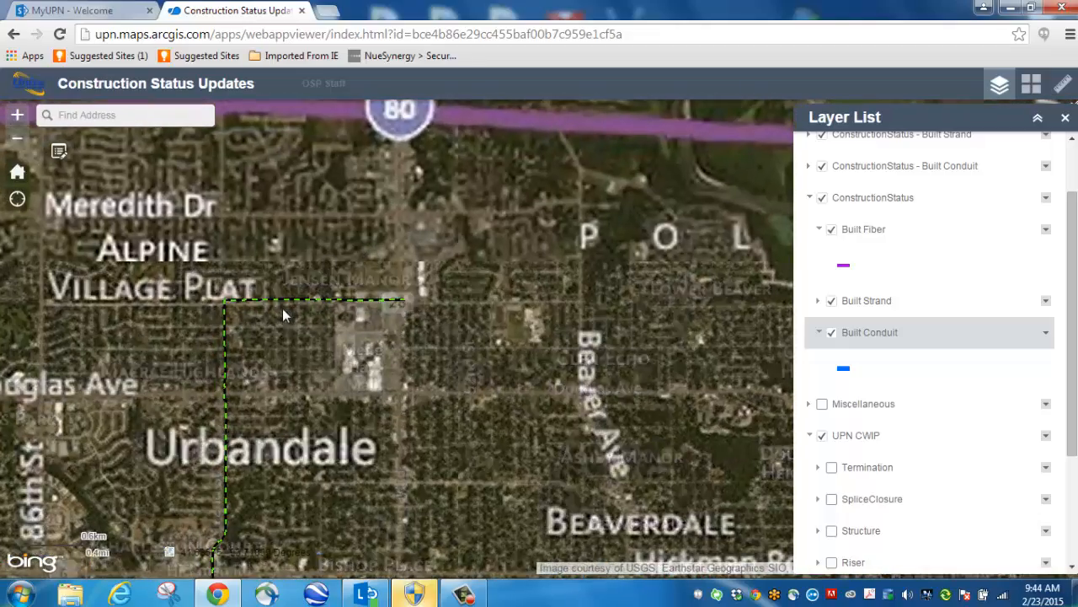
{"action": "scroll", "coordinate": [317, 313], "scroll_direction": "up", "scroll_amount": 2}
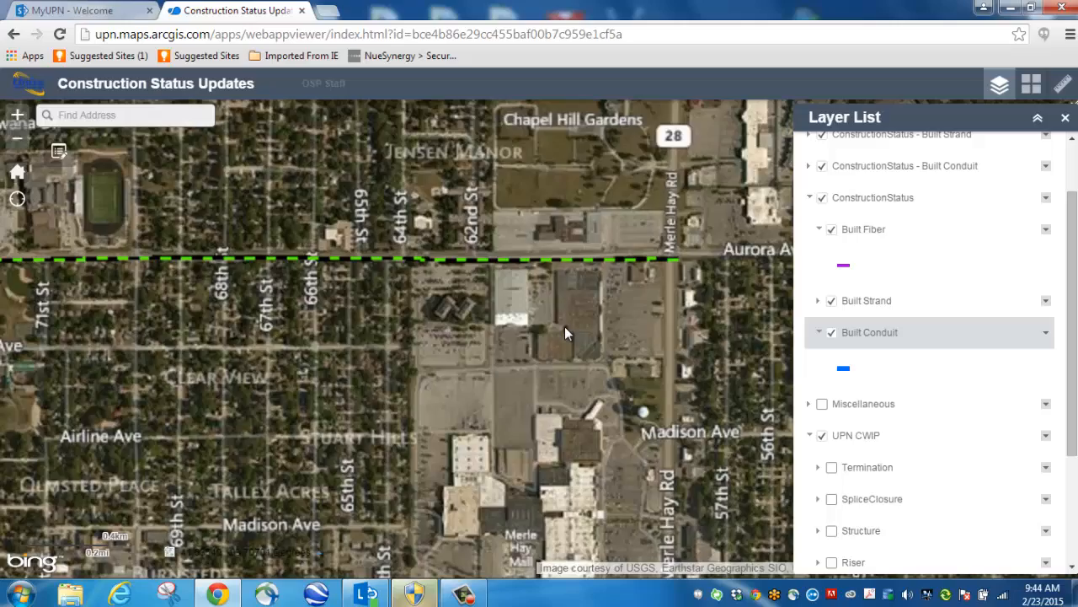
{"action": "left_click_drag", "start_coordinate": [564, 326], "coordinate": [275, 383]}
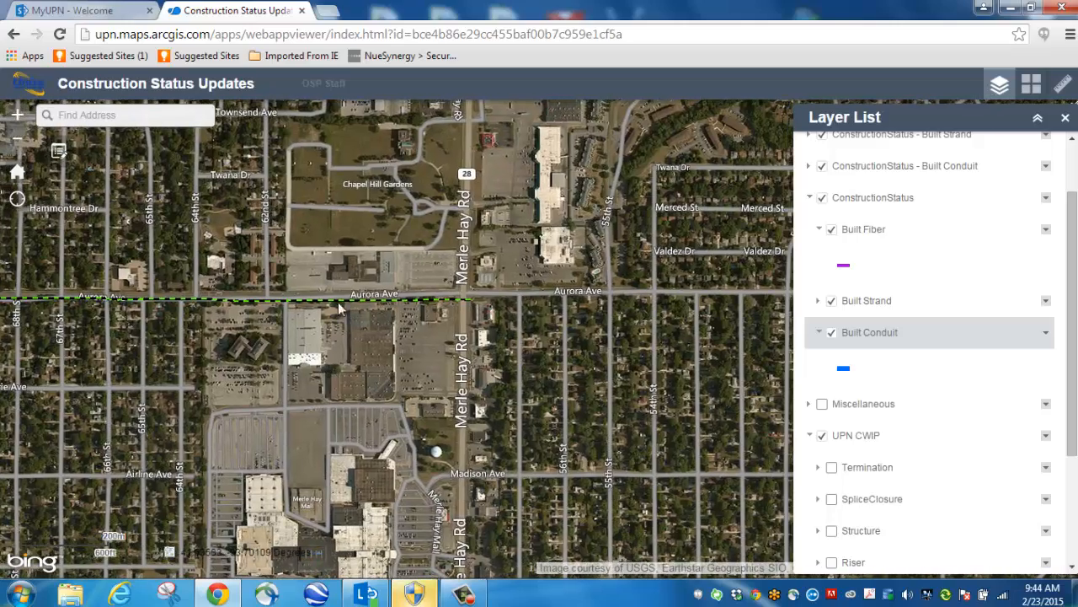
{"action": "scroll", "coordinate": [274, 269], "scroll_direction": "up", "scroll_amount": 1}
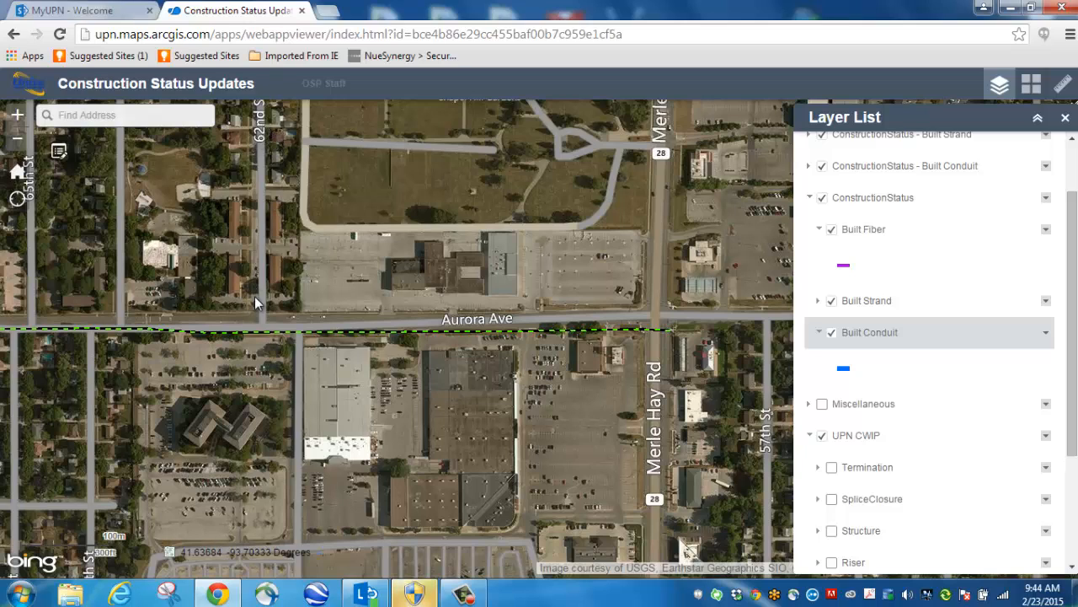
- Collapse the Built Conduit and Built Fiber legends and the ConstructionStatus and UPN CWIP groups in the layer list
{"action": "left_click", "coordinate": [820, 335]}
{"action": "left_click", "coordinate": [819, 230]}
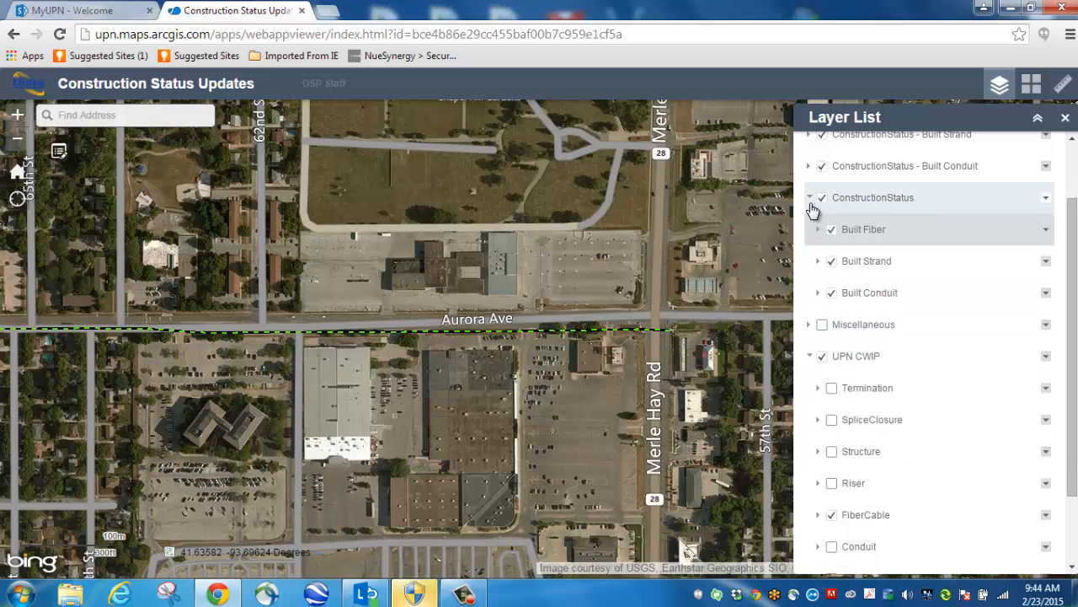
{"action": "left_click", "coordinate": [810, 199]}
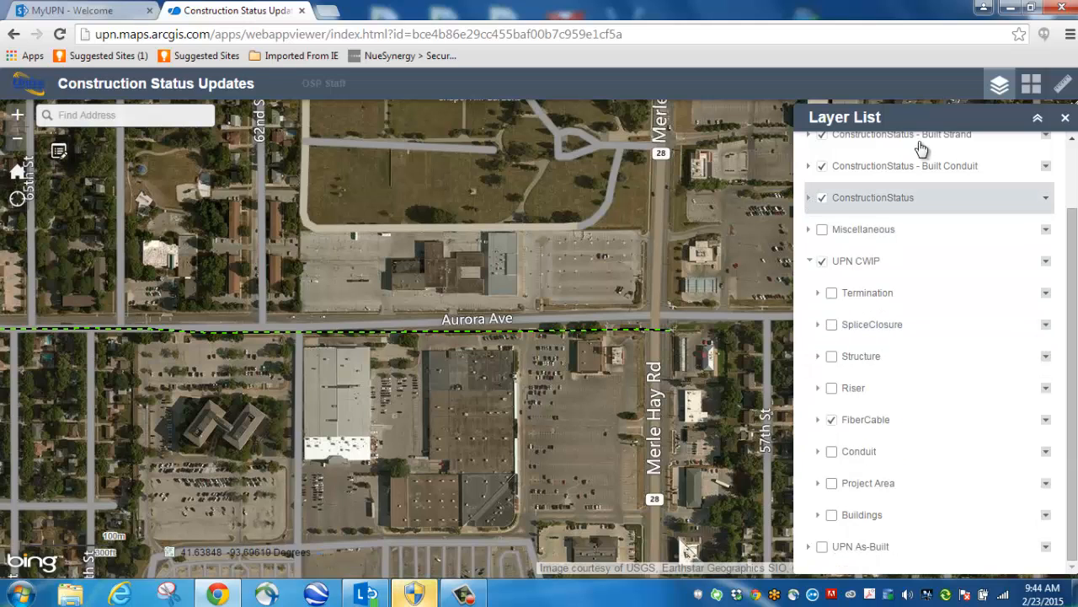
{"action": "left_click_drag", "start_coordinate": [1065, 241], "coordinate": [1074, 180]}
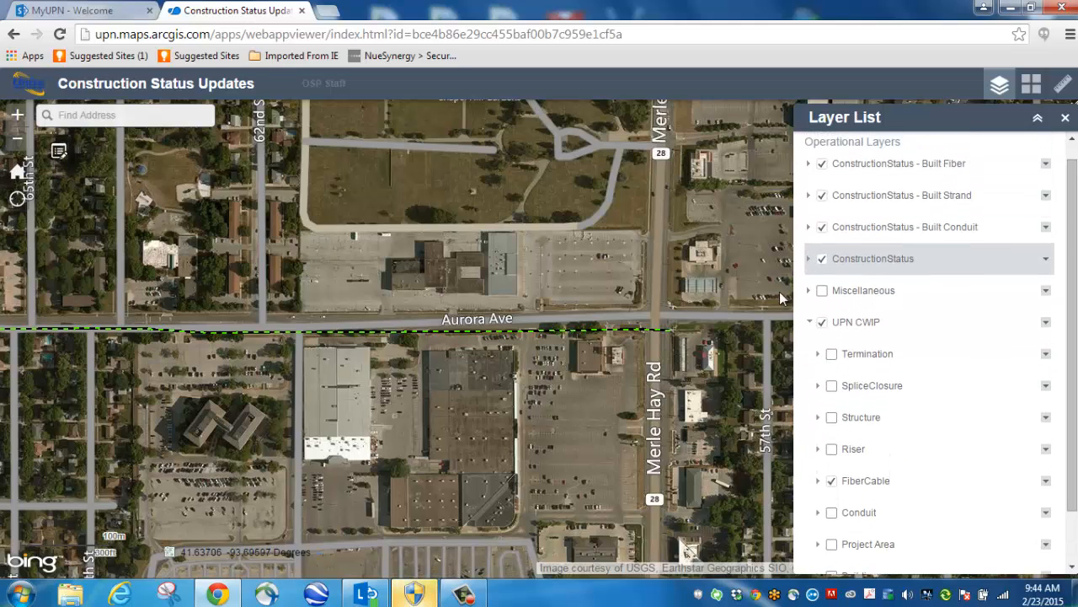
{"action": "left_click", "coordinate": [810, 318]}
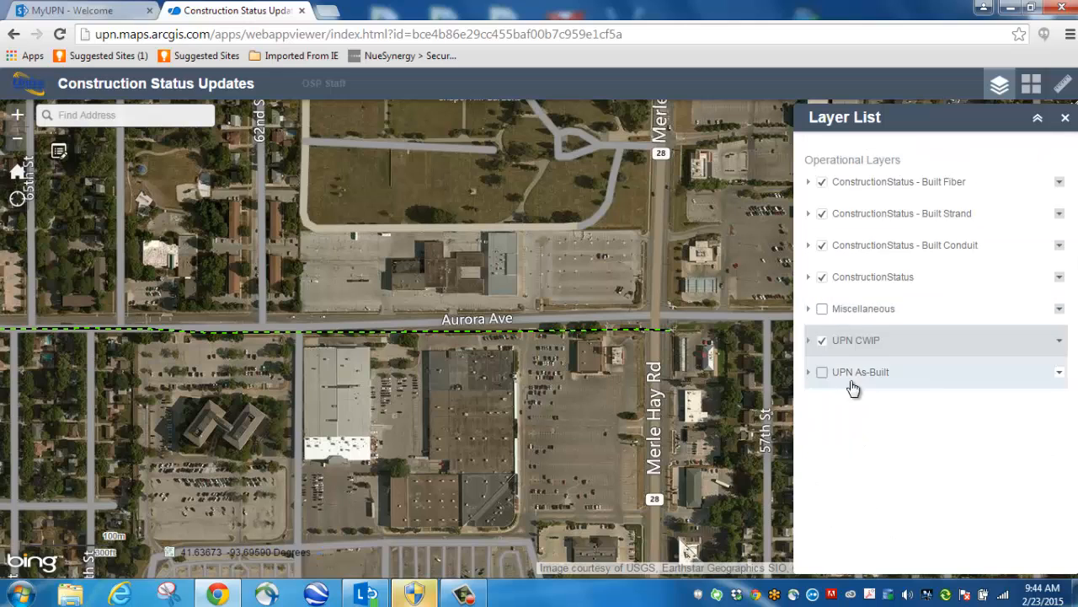
- Check for planned conduit along Aurora Ave by briefly showing the UPN CWIP Conduit sublayer and hiding it again
{"action": "left_click", "coordinate": [809, 340]}
{"action": "left_click_drag", "start_coordinate": [1071, 227], "coordinate": [1074, 309]}
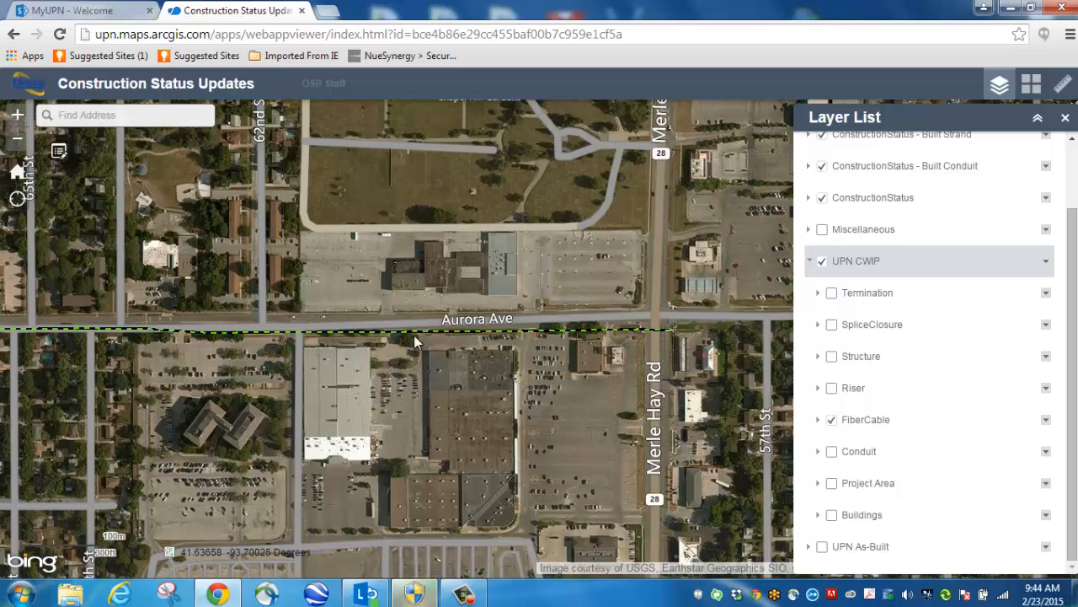
{"action": "left_click", "coordinate": [832, 452]}
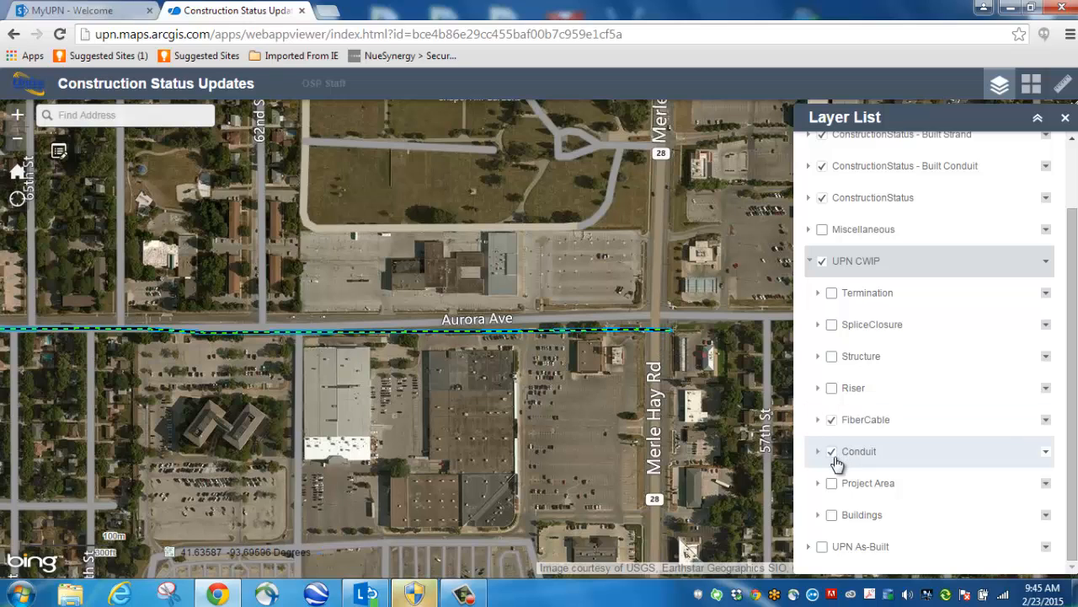
{"action": "left_click", "coordinate": [832, 452]}
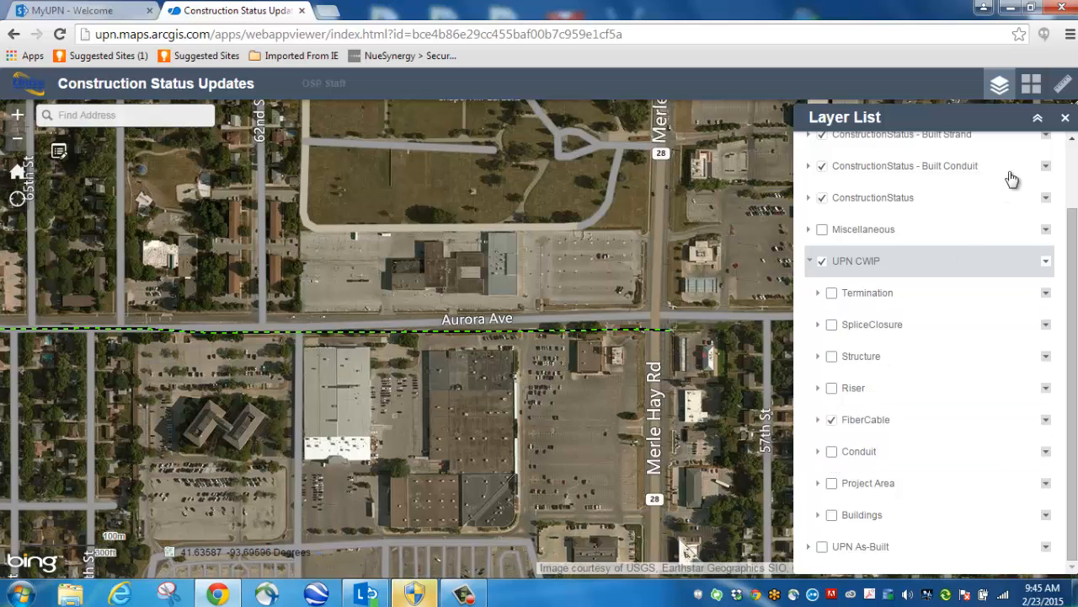
- Close the layer list with UPN CWIP collapsed and open the Edit window, placed clear of the Aurora Ave fiber line
{"action": "left_click", "coordinate": [810, 262]}
{"action": "left_click", "coordinate": [1065, 118]}
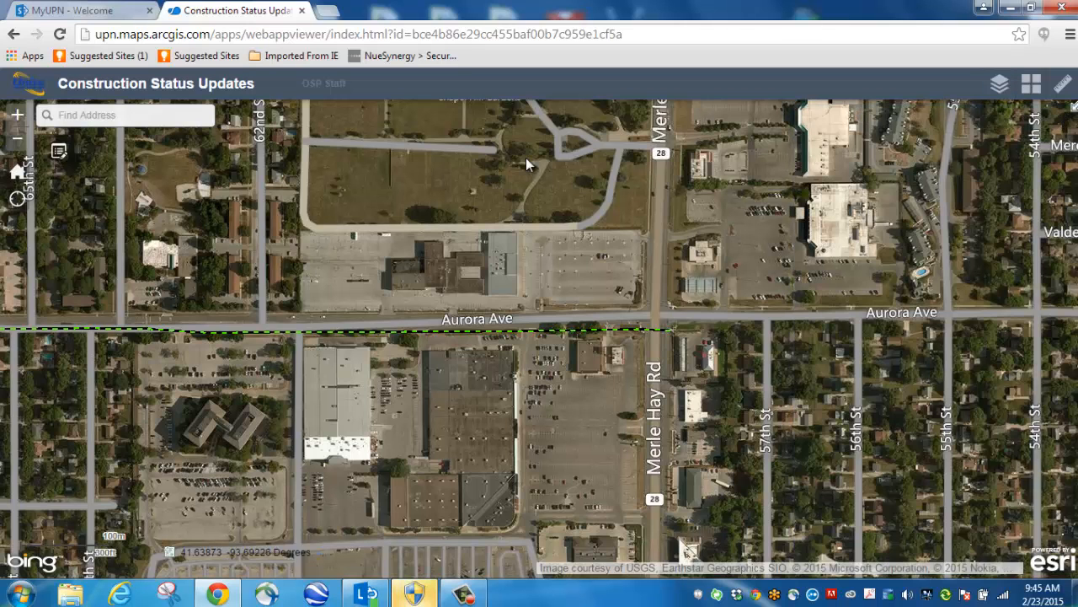
{"action": "left_click_drag", "start_coordinate": [494, 263], "coordinate": [427, 235]}
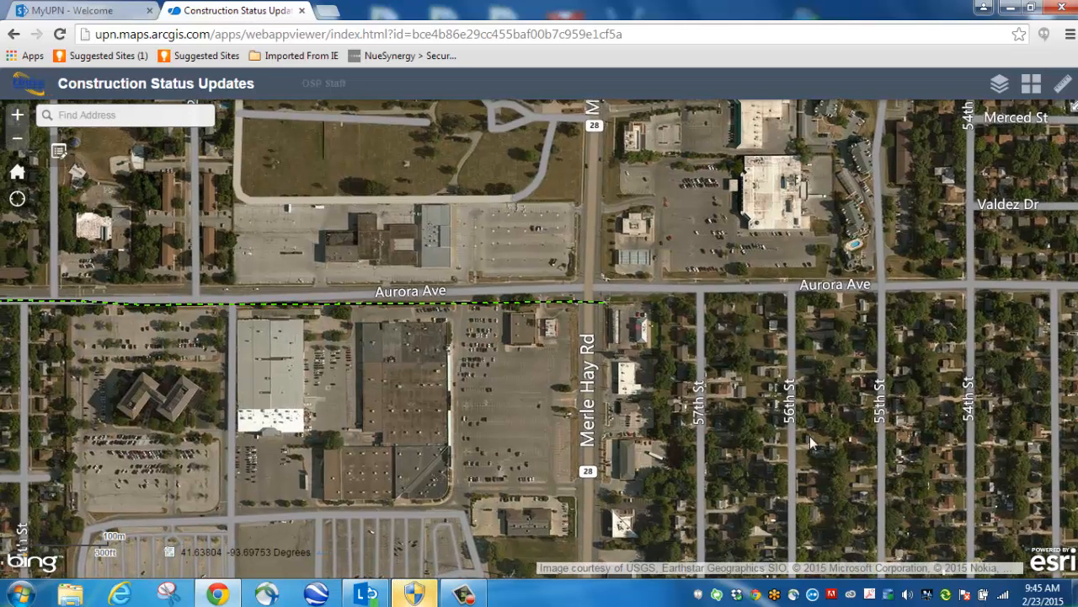
{"action": "left_click", "coordinate": [59, 152]}
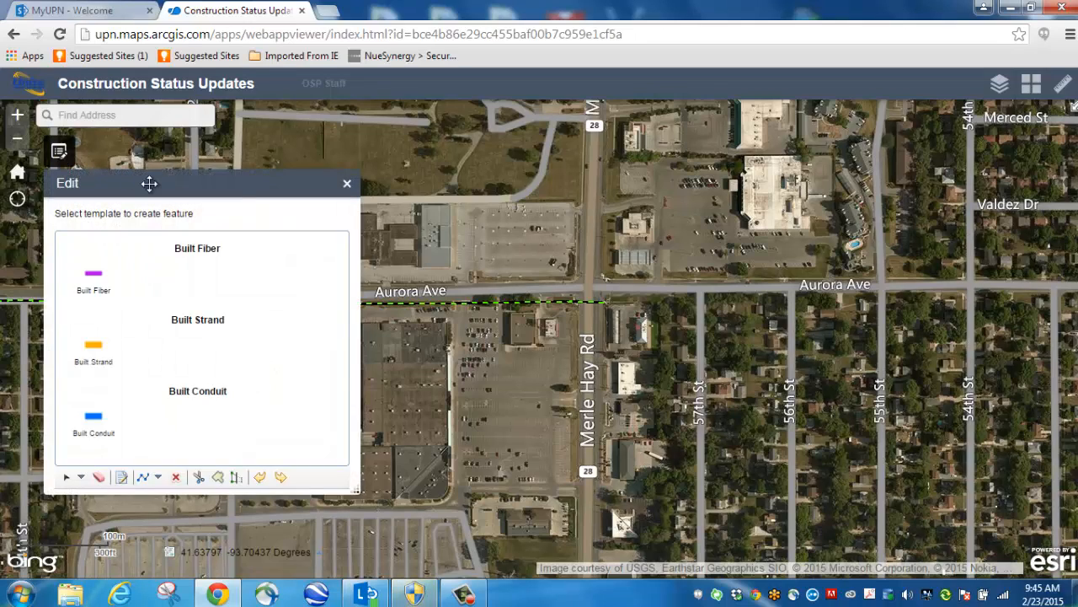
{"action": "left_click_drag", "start_coordinate": [149, 183], "coordinate": [847, 153]}
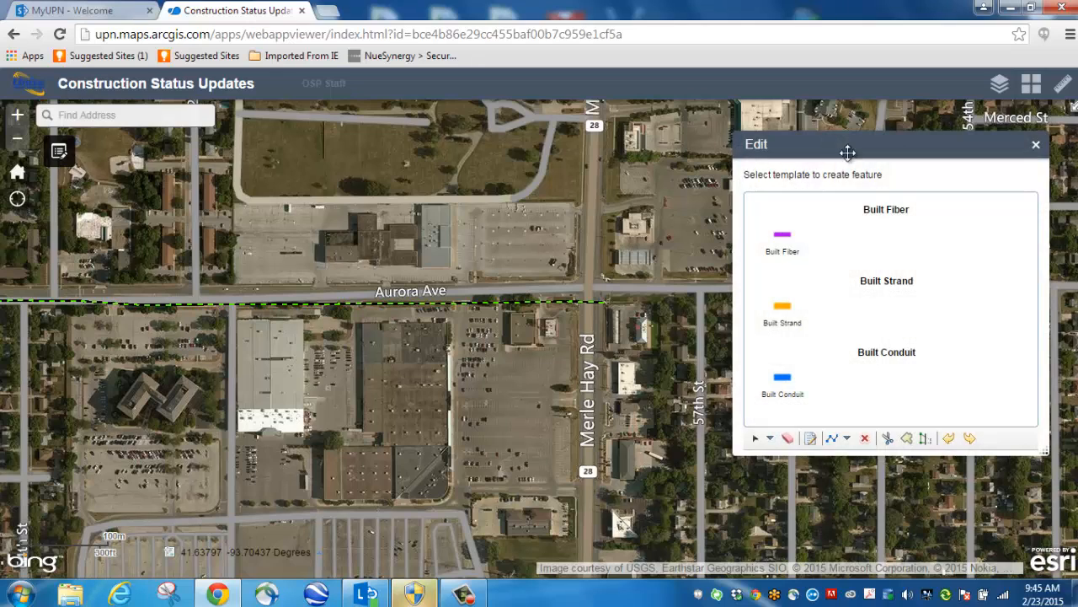
- Draw a Built Conduit line over the fiber route along Aurora Ave, from just east of Merle Hay Rd west to 62nd St
{"action": "left_click", "coordinate": [782, 380]}
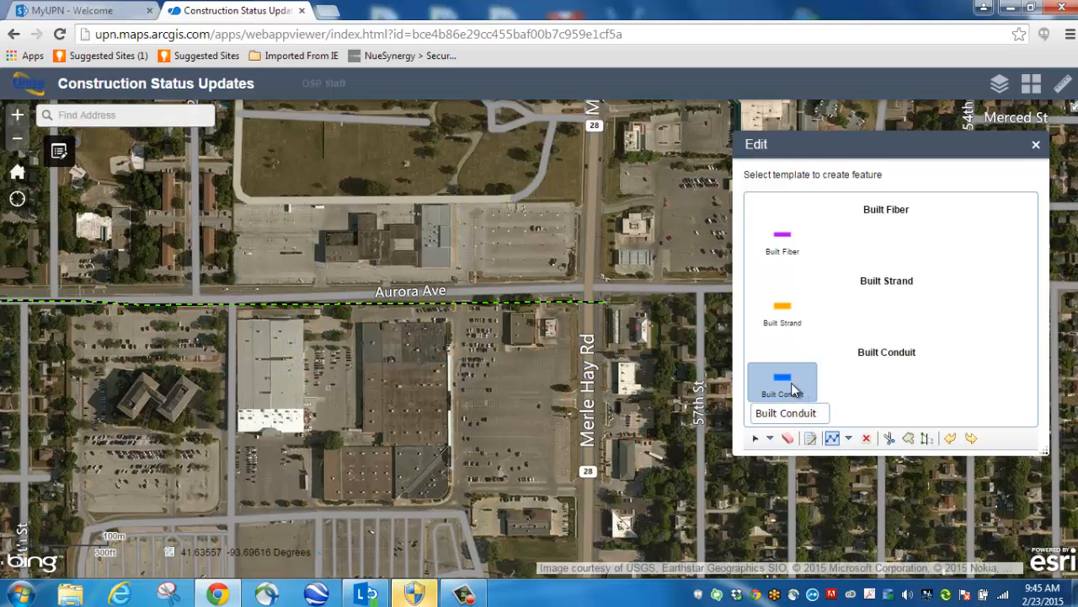
{"action": "left_click", "coordinate": [788, 313]}
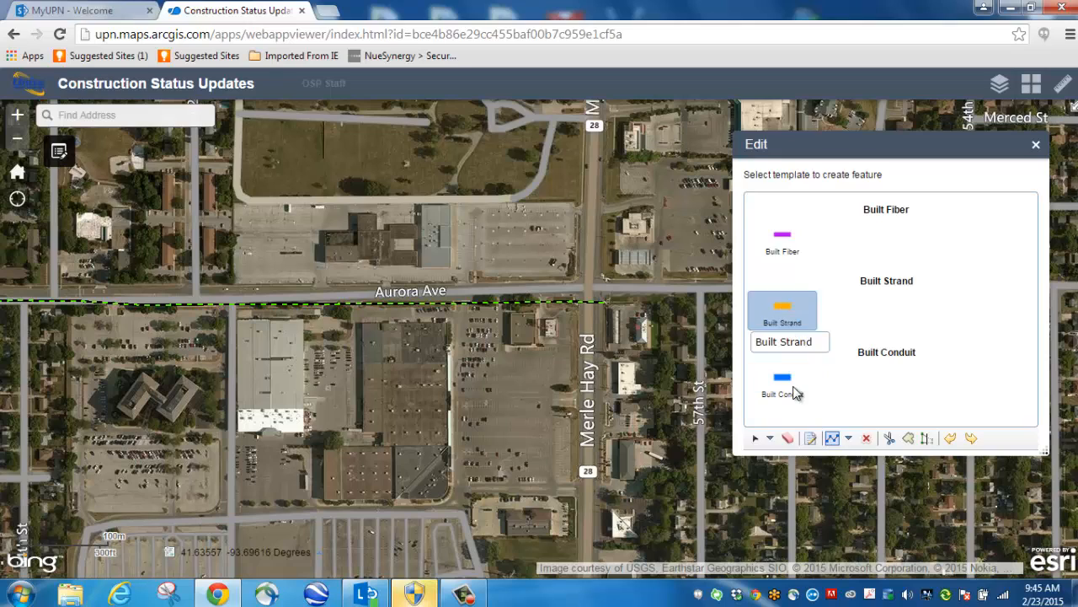
{"action": "left_click", "coordinate": [791, 387]}
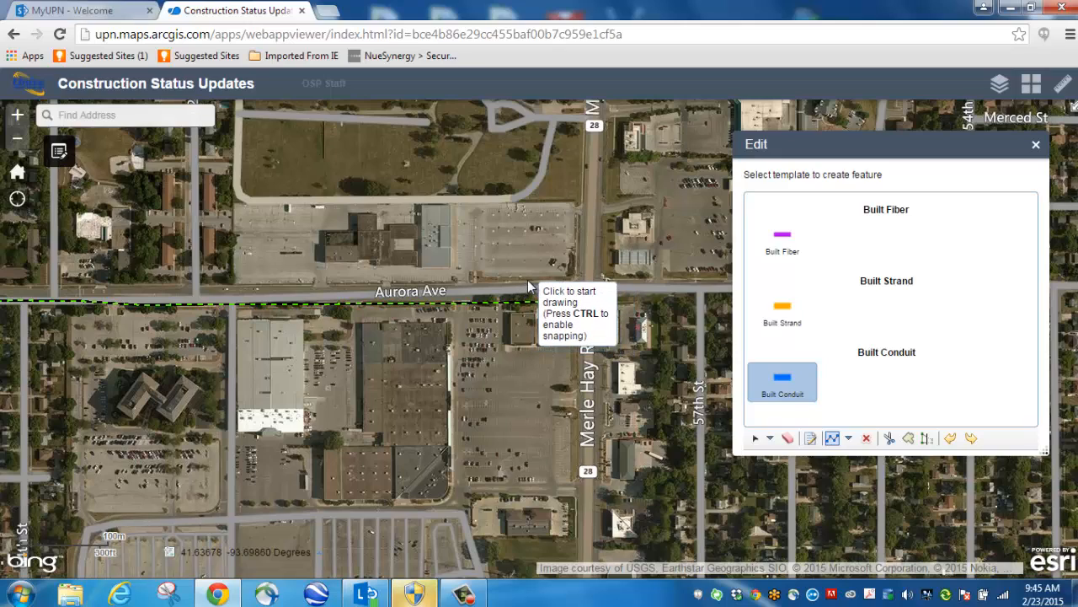
{"action": "scroll", "coordinate": [528, 279], "scroll_direction": "up", "scroll_amount": 1}
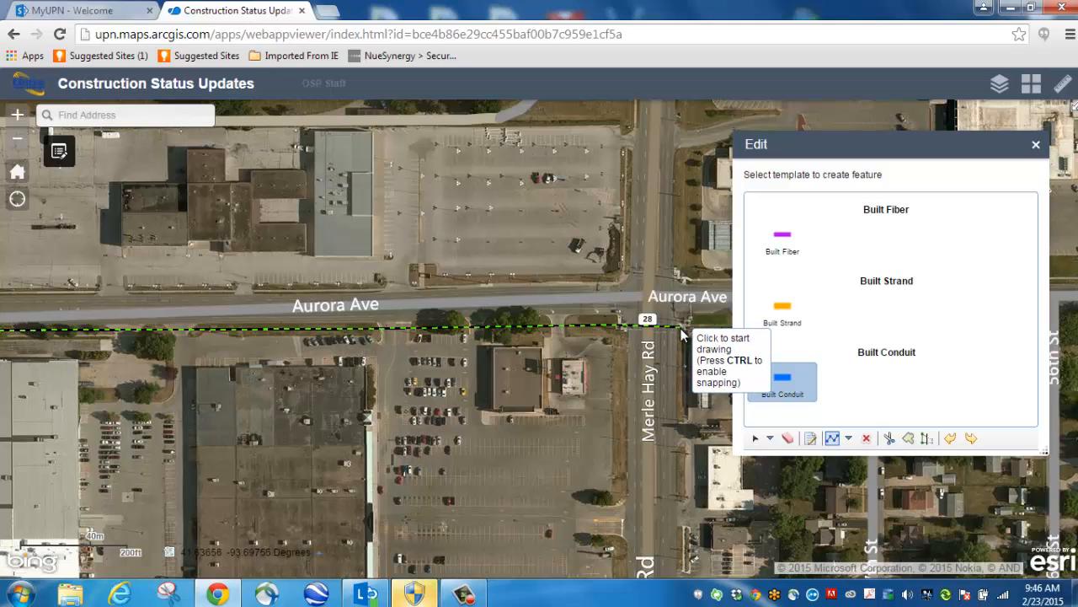
{"action": "left_click", "coordinate": [682, 330]}
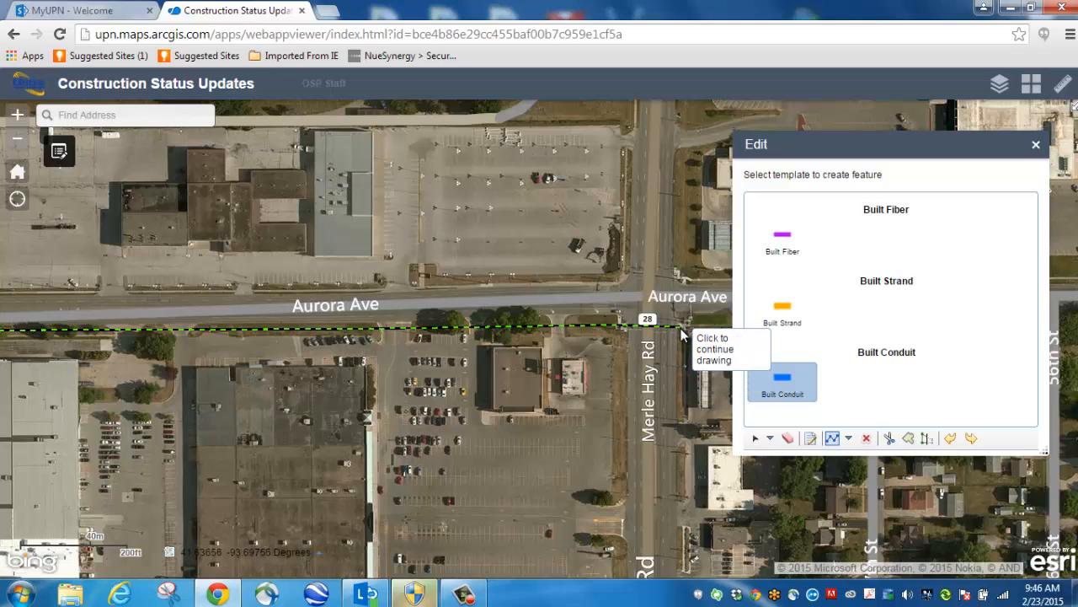
{"action": "left_click", "coordinate": [507, 334]}
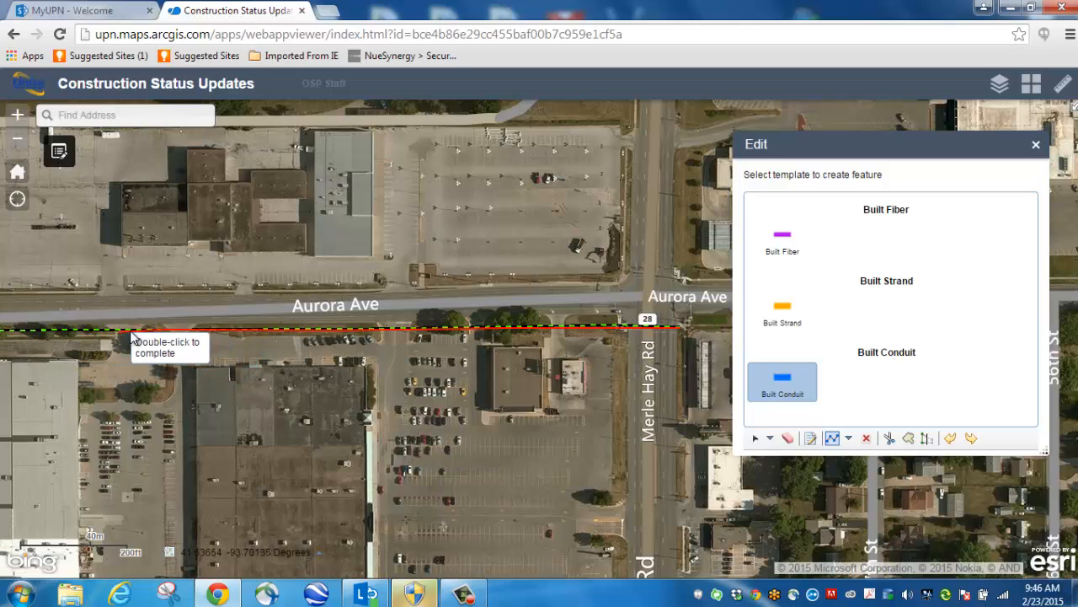
{"action": "scroll", "coordinate": [94, 331], "scroll_direction": "down", "scroll_amount": 2}
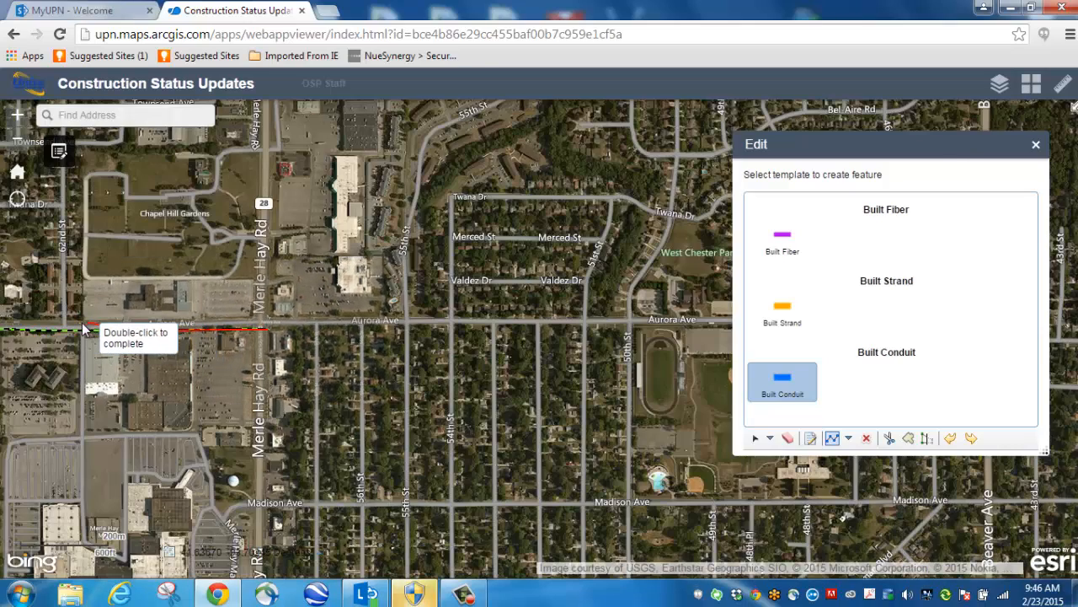
{"action": "scroll", "coordinate": [61, 333], "scroll_direction": "up", "scroll_amount": 1}
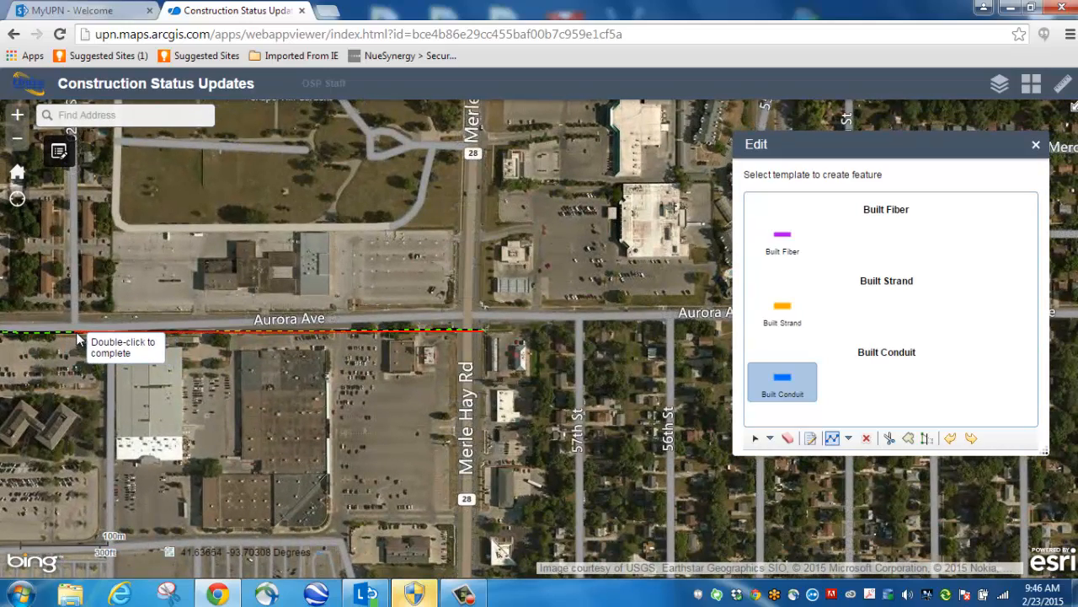
{"action": "double_click", "coordinate": [78, 338]}
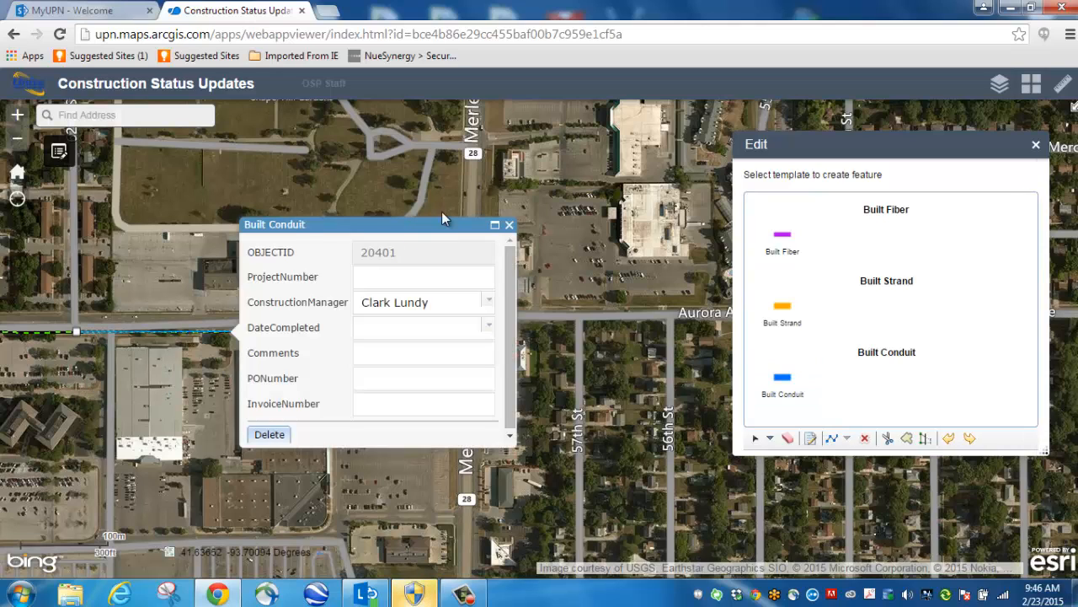
- Fill in the new conduit's attributes with ProjectNumber 6534, the responsible construction manager's name and DateCompleted 2/23/2015
{"action": "left_click", "coordinate": [444, 279]}
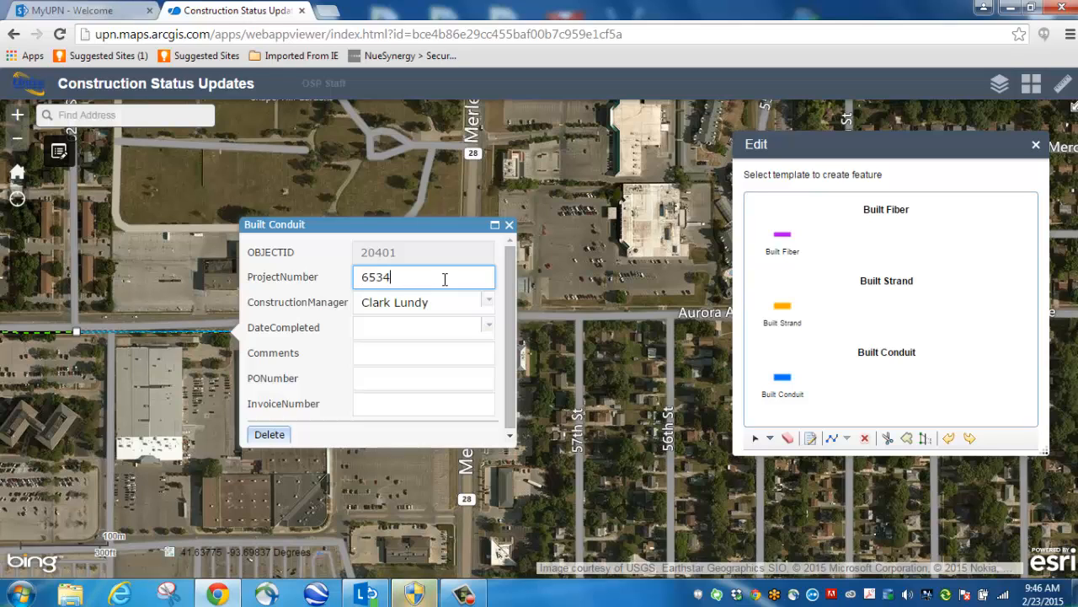
{"action": "left_click", "coordinate": [488, 305]}
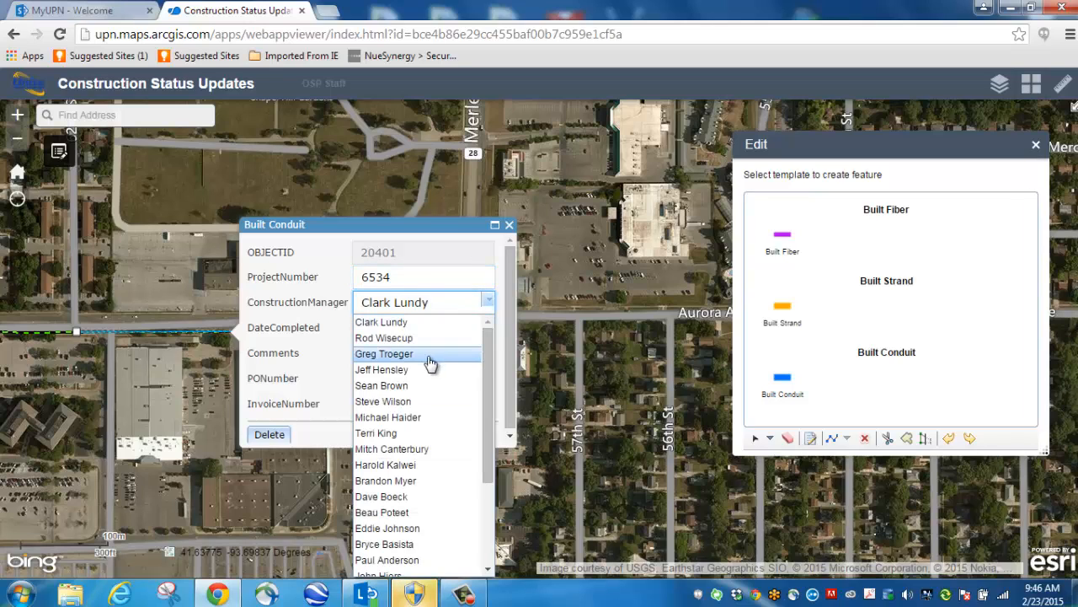
{"action": "left_click", "coordinate": [402, 340]}
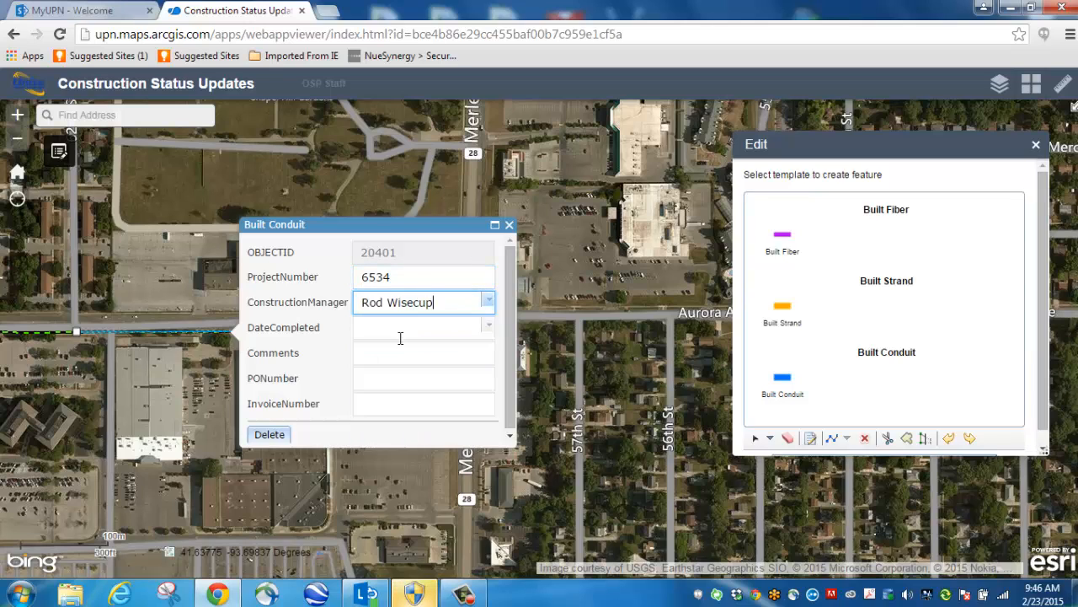
{"action": "left_click", "coordinate": [492, 329]}
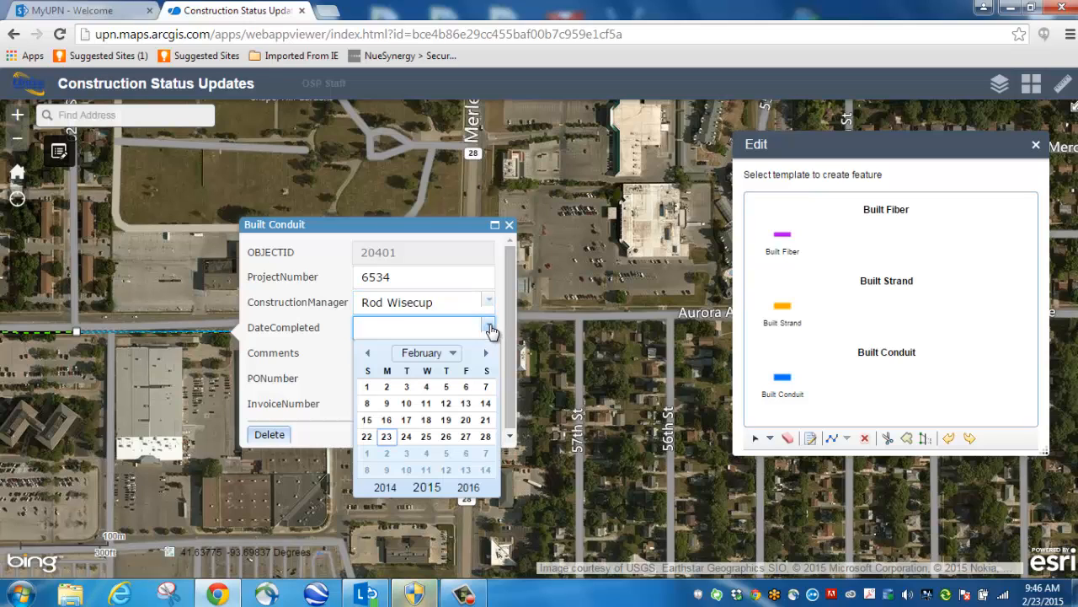
{"action": "left_click", "coordinate": [387, 436]}
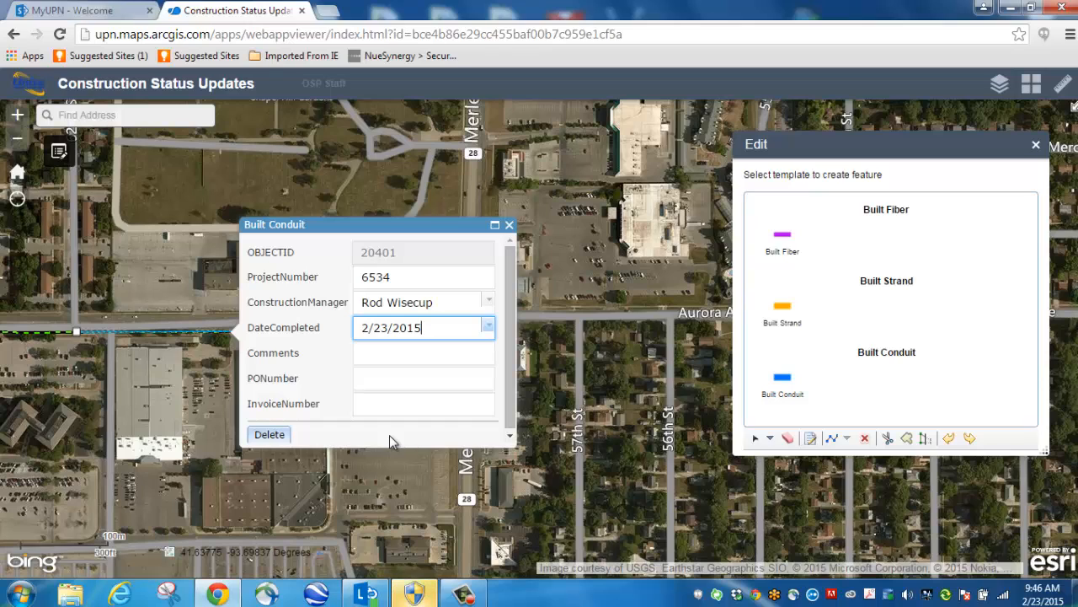
- Review the new conduit's Comments, PONumber and InvoiceNumber fields along with its project number, construction manager and completion date
{"action": "left_click", "coordinate": [405, 356]}
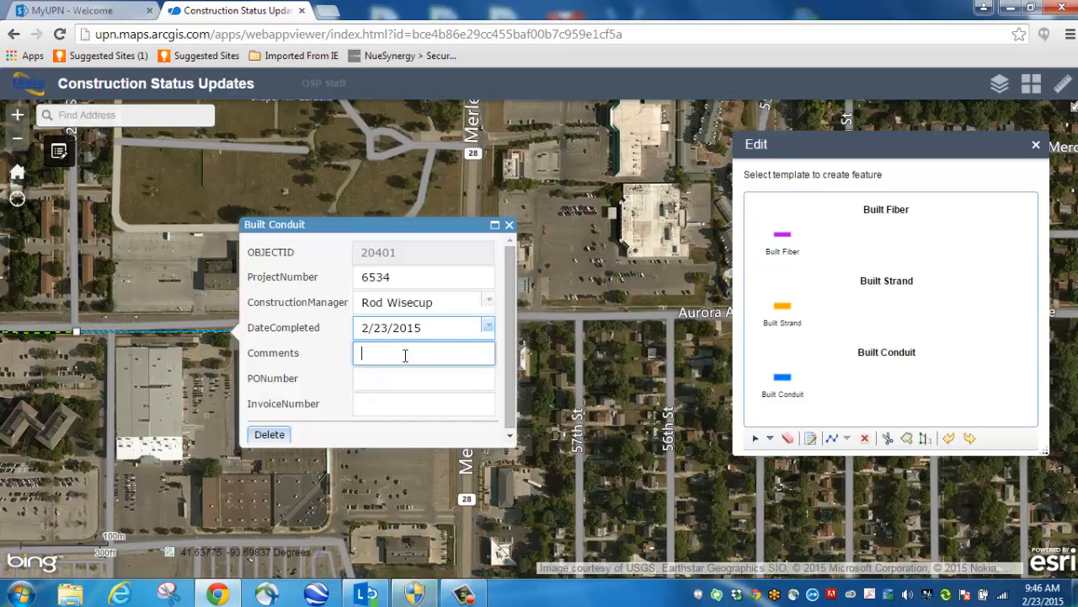
{"action": "left_click", "coordinate": [425, 378]}
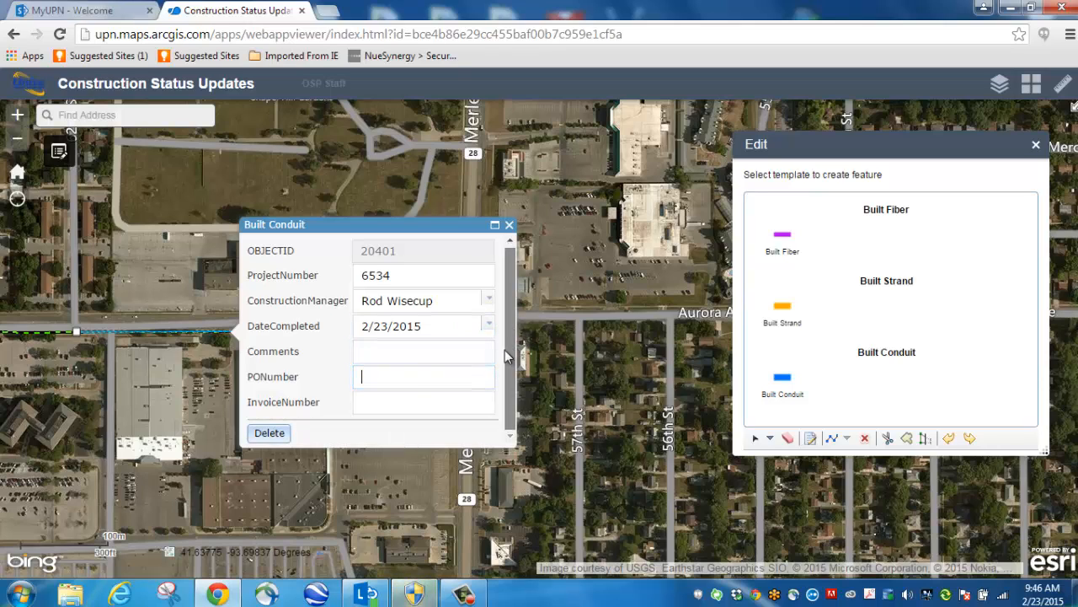
{"action": "left_click", "coordinate": [409, 403]}
{"action": "left_click", "coordinate": [405, 351]}
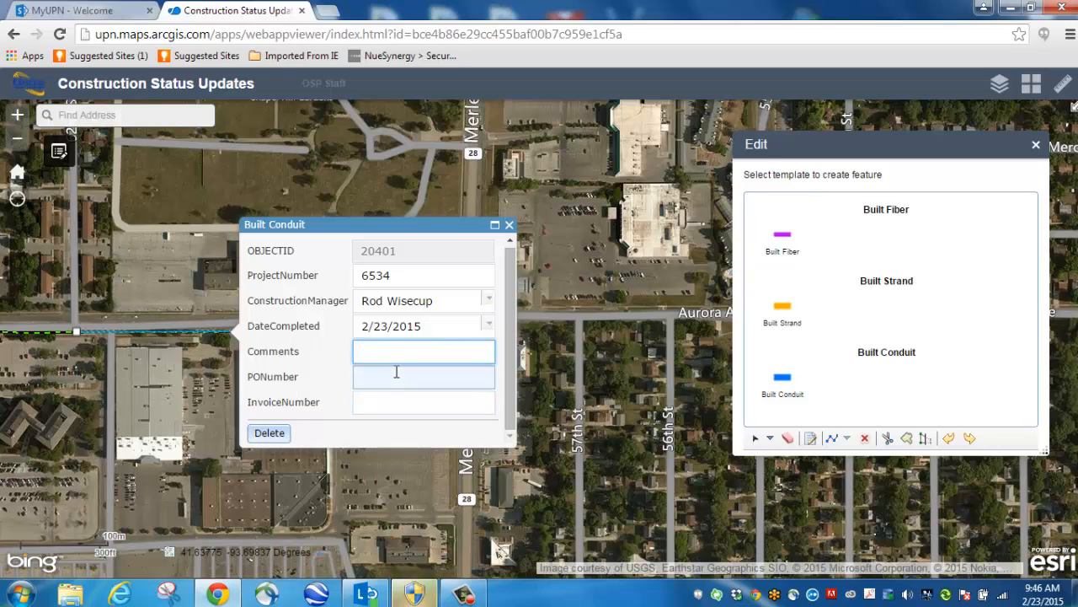
{"action": "left_click", "coordinate": [393, 377]}
{"action": "left_click", "coordinate": [385, 402]}
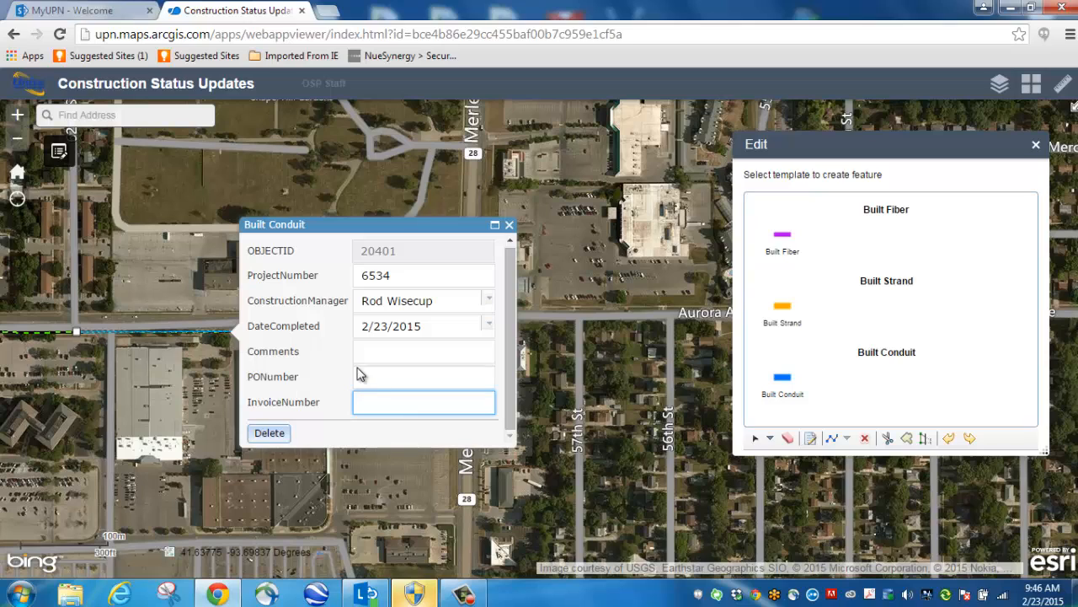
{"action": "left_click", "coordinate": [372, 351]}
{"action": "left_click", "coordinate": [373, 370]}
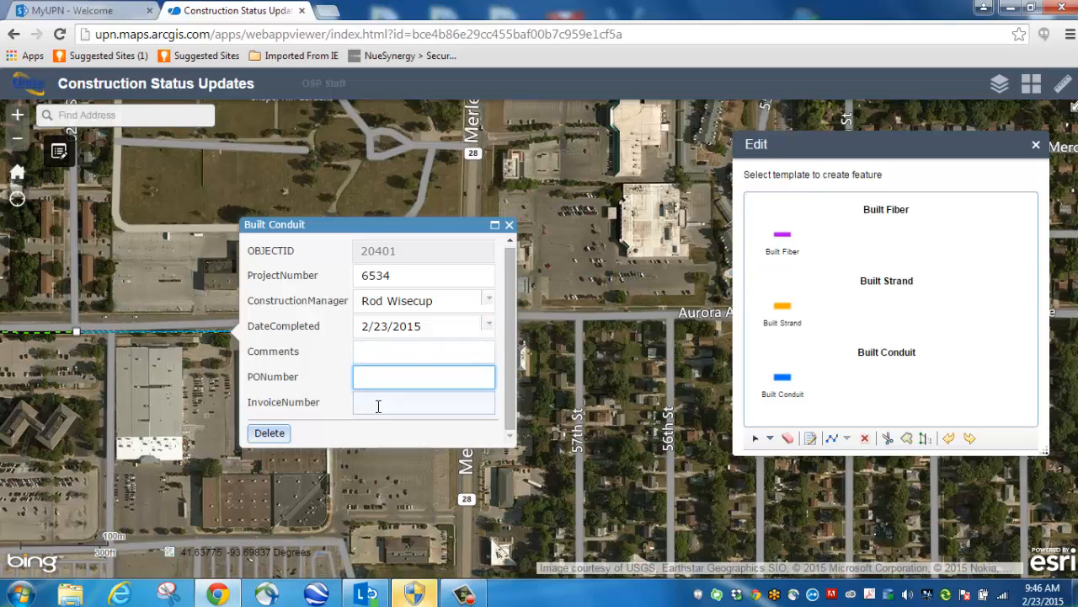
{"action": "left_click", "coordinate": [378, 405]}
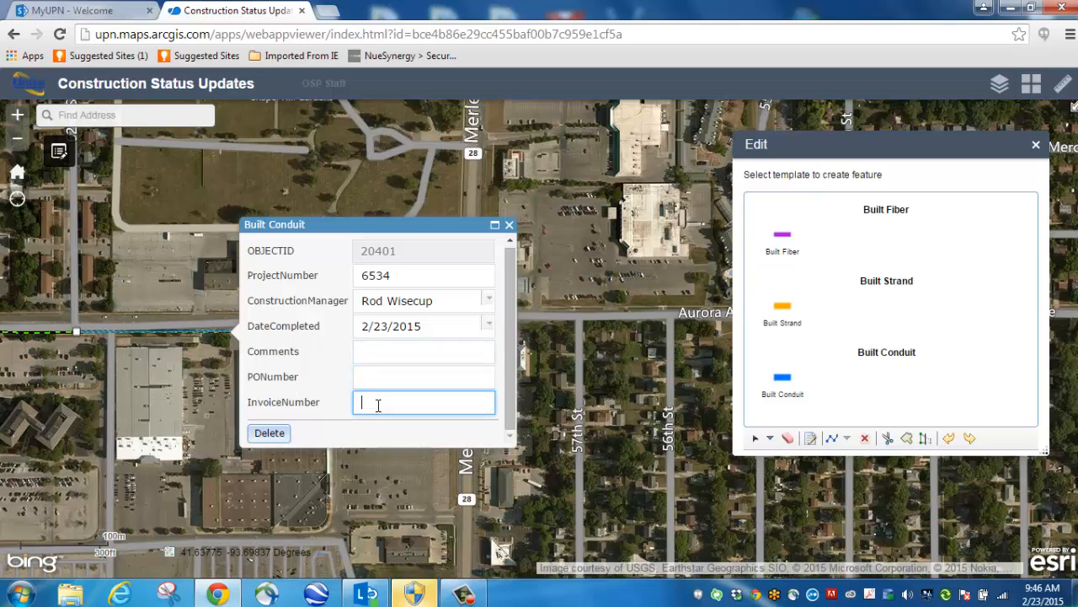
{"action": "left_click", "coordinate": [423, 274]}
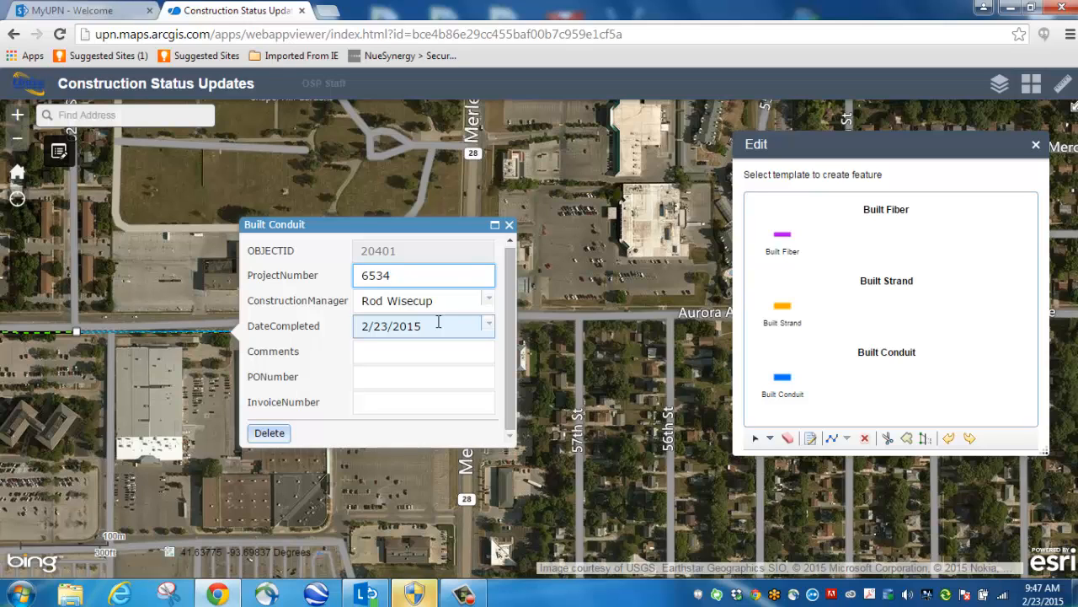
{"action": "left_click", "coordinate": [445, 301]}
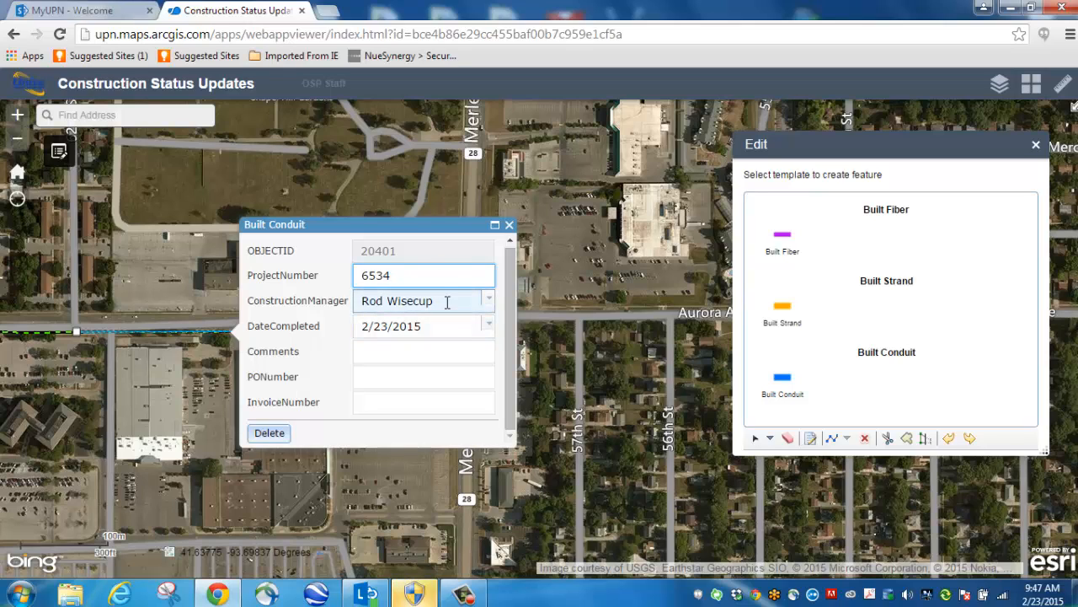
{"action": "left_click", "coordinate": [438, 327]}
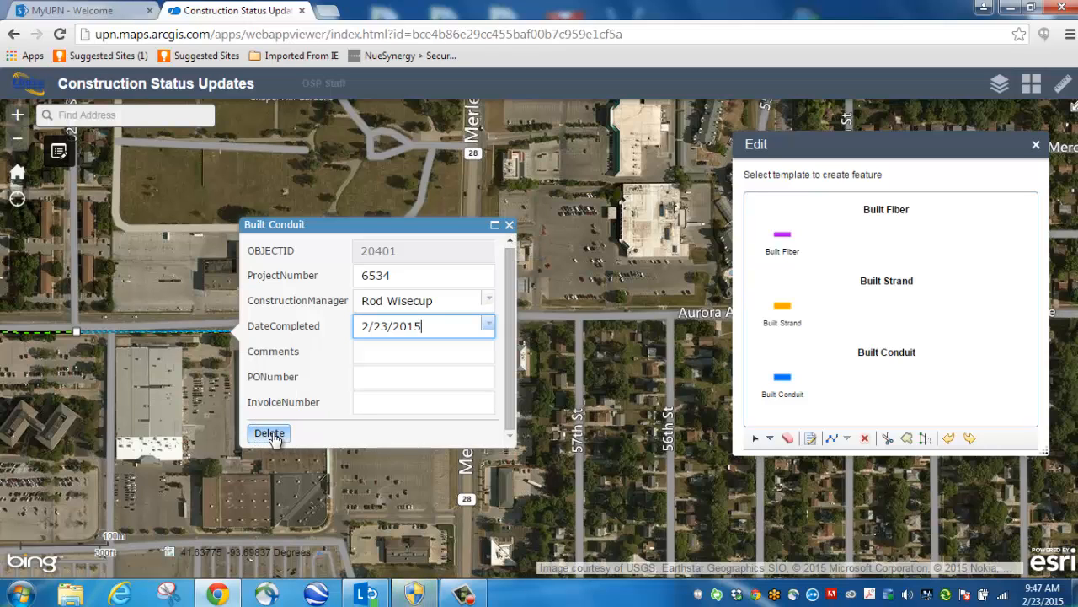
- Close the new conduit's attribute form and the Edit window, leaving the conduit deselected
{"action": "left_click", "coordinate": [509, 225]}
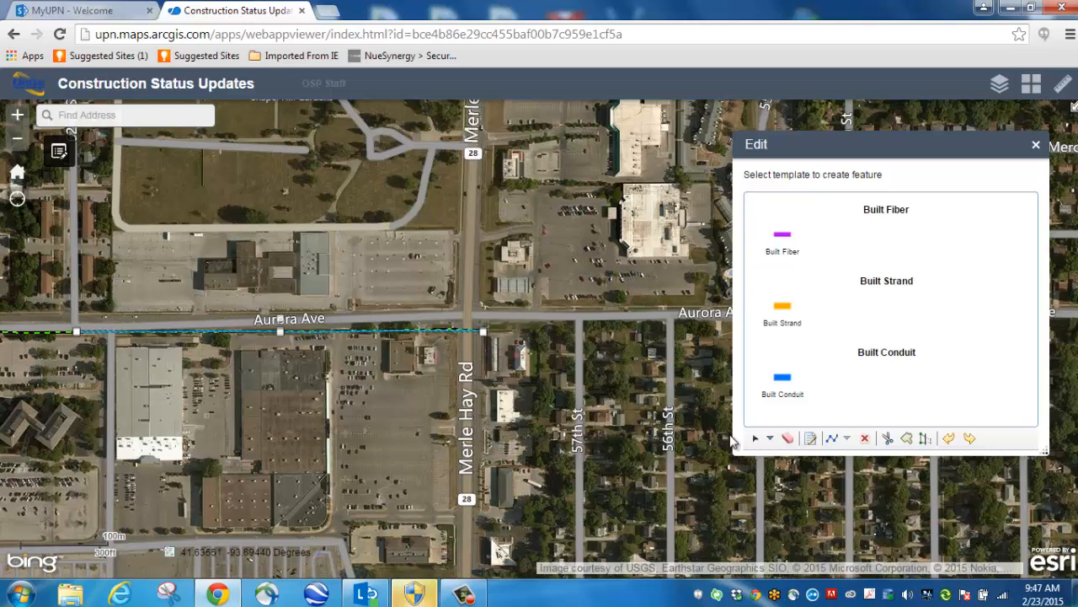
{"action": "left_click", "coordinate": [788, 438]}
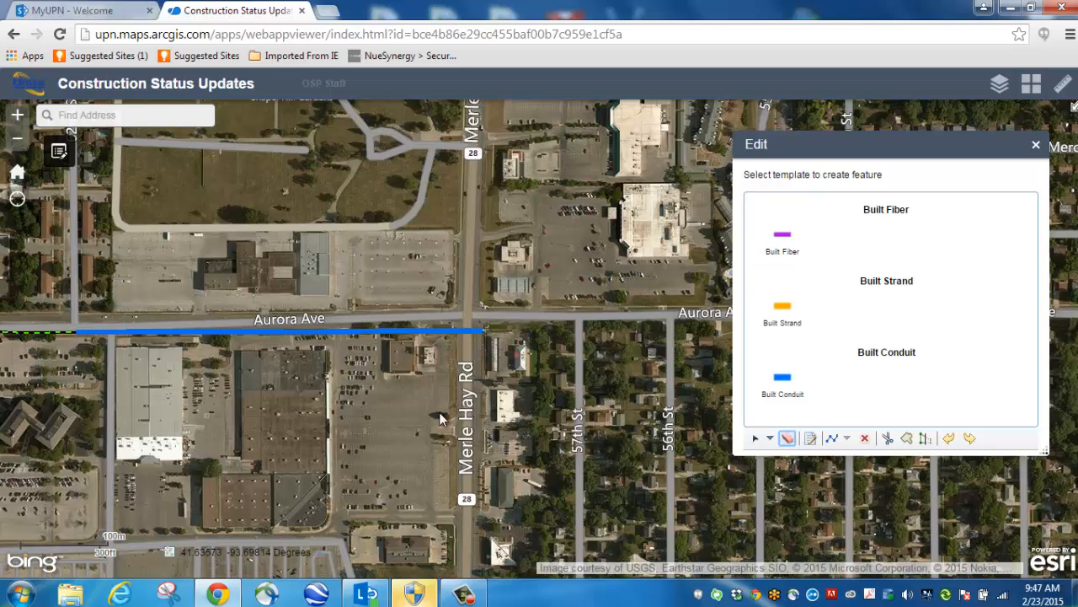
{"action": "left_click_drag", "start_coordinate": [209, 377], "coordinate": [270, 358]}
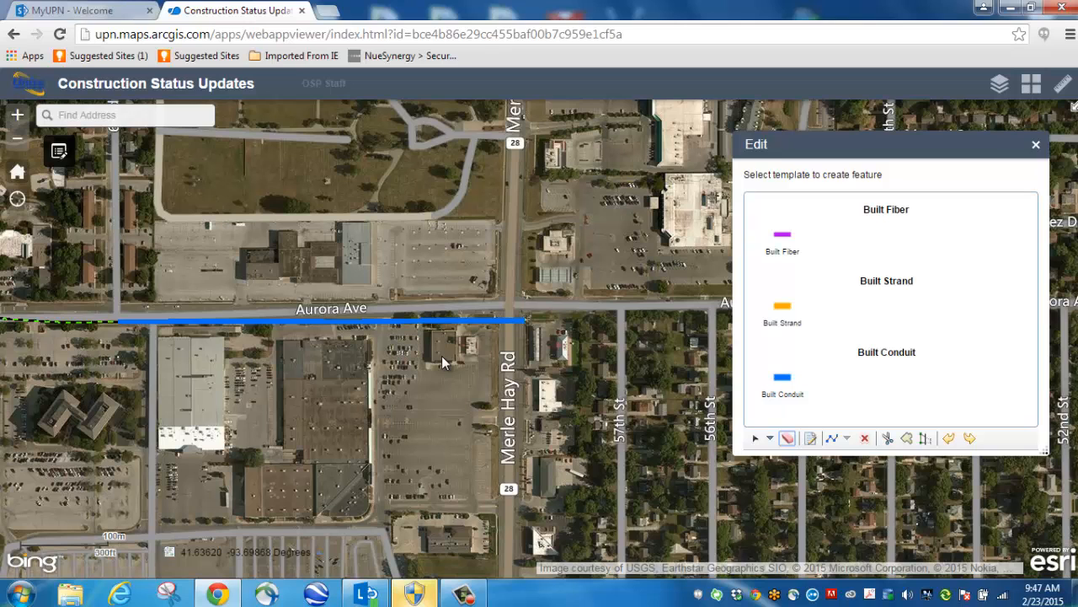
{"action": "left_click", "coordinate": [1038, 149]}
{"action": "left_click_drag", "start_coordinate": [561, 271], "coordinate": [605, 229]}
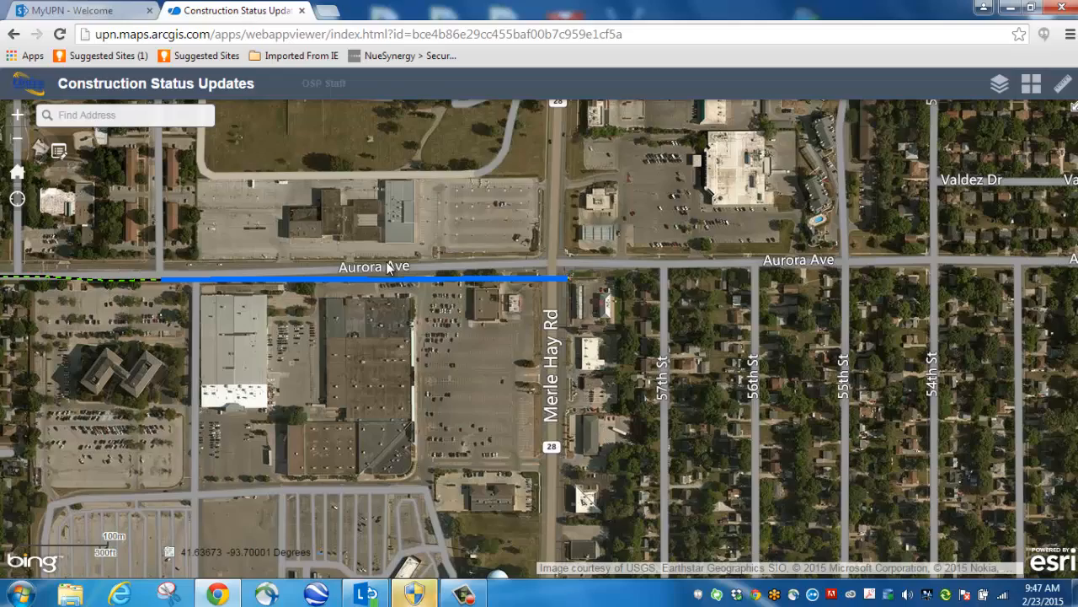
{"action": "scroll", "coordinate": [386, 266], "scroll_direction": "down", "scroll_amount": 1}
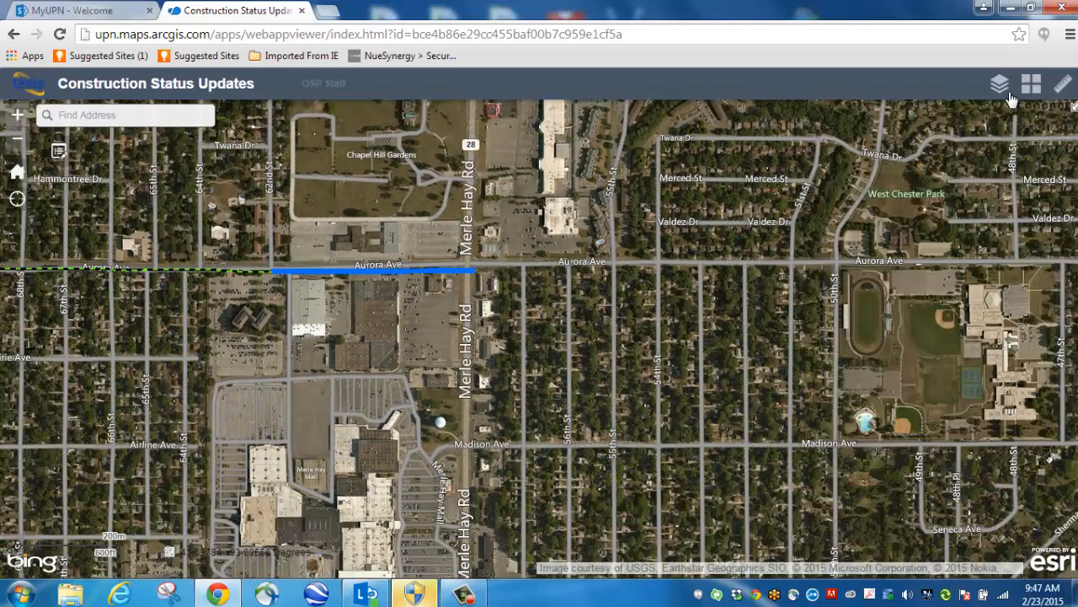
- Check the new Aurora Ave conduit on the map by switching the Built Conduit sublayer of ConstructionStatus off and back on
{"action": "left_click", "coordinate": [1002, 86]}
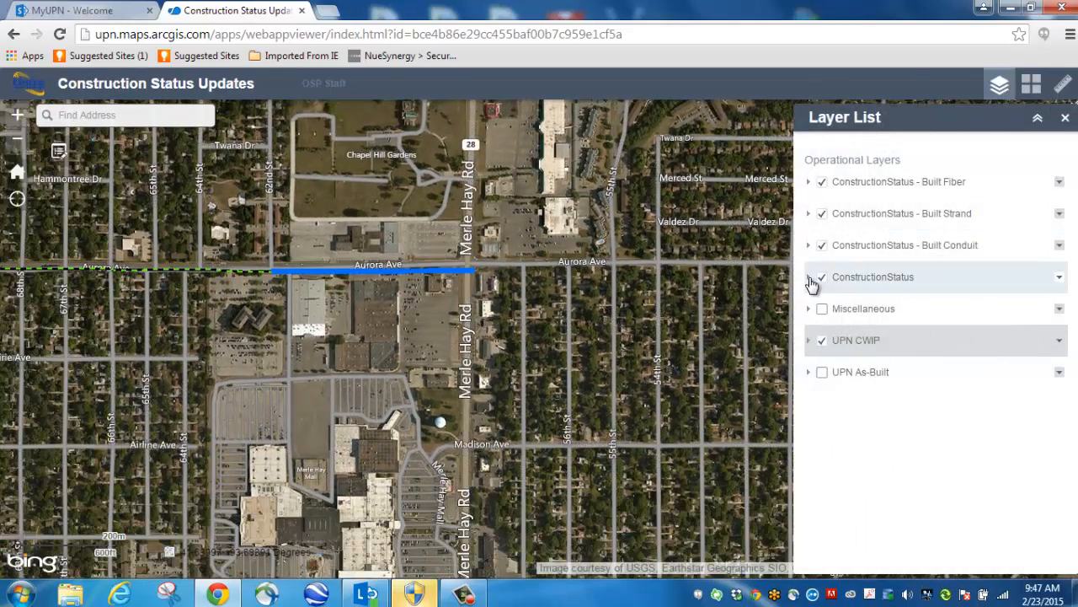
{"action": "left_click", "coordinate": [809, 278]}
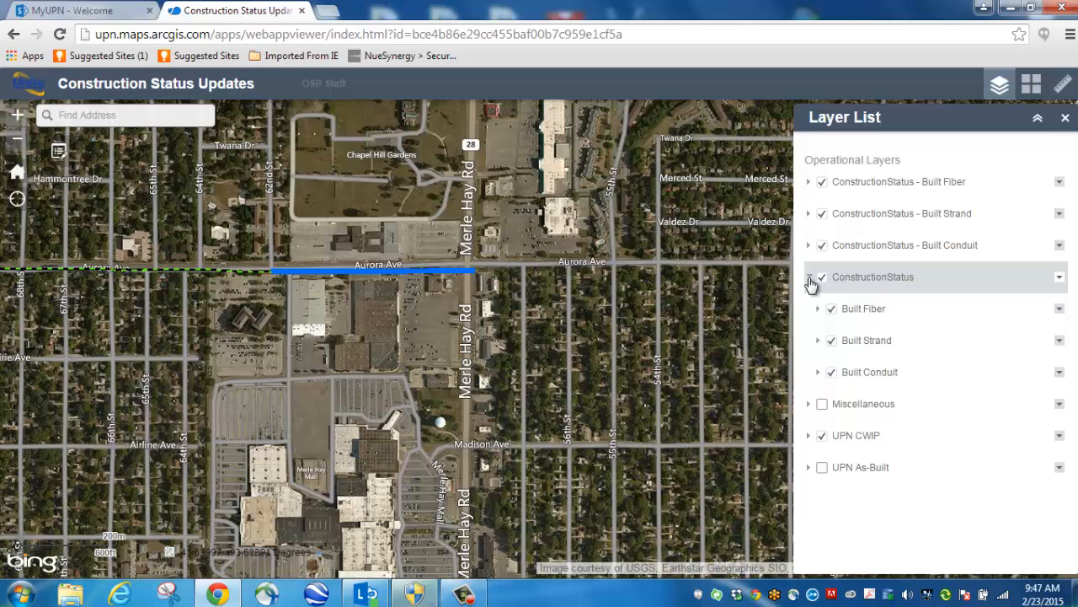
{"action": "left_click", "coordinate": [831, 374]}
{"action": "left_click", "coordinate": [831, 374]}
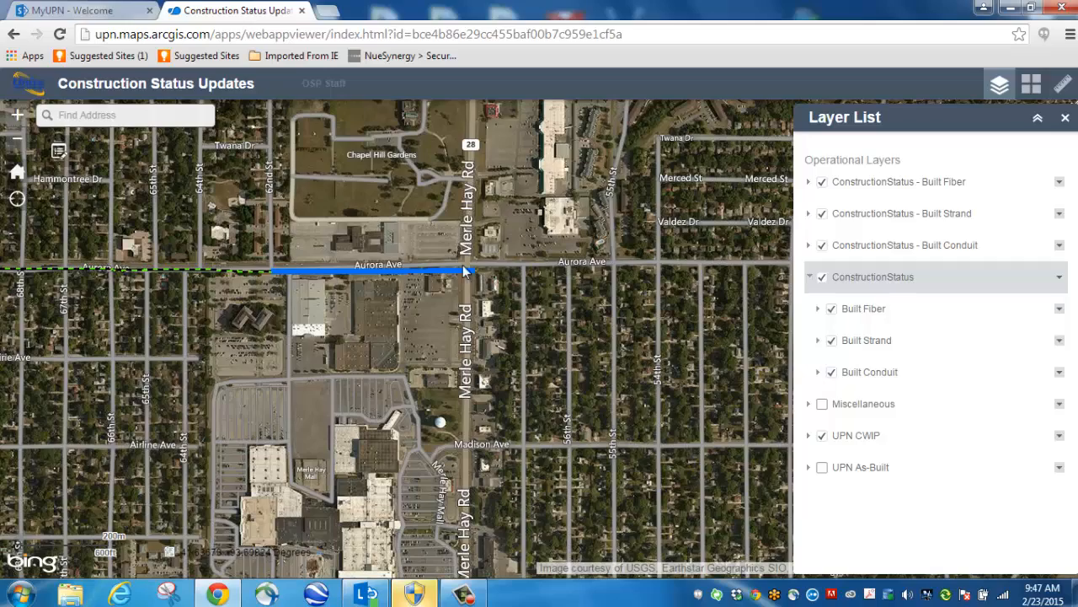
{"action": "scroll", "coordinate": [637, 449], "scroll_direction": "down", "scroll_amount": 1}
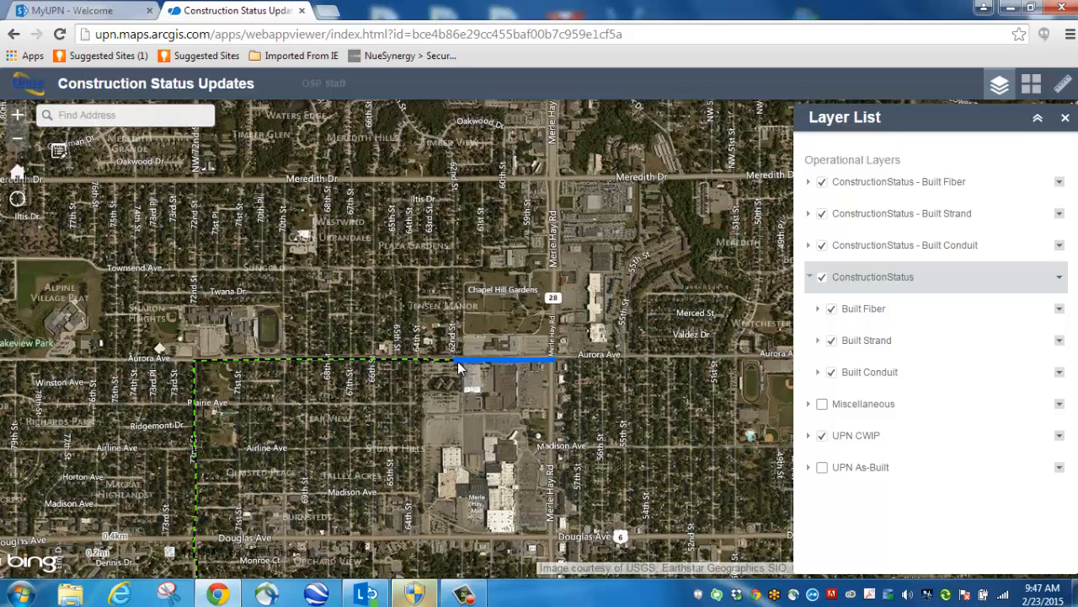
{"action": "left_click_drag", "start_coordinate": [523, 424], "coordinate": [380, 353]}
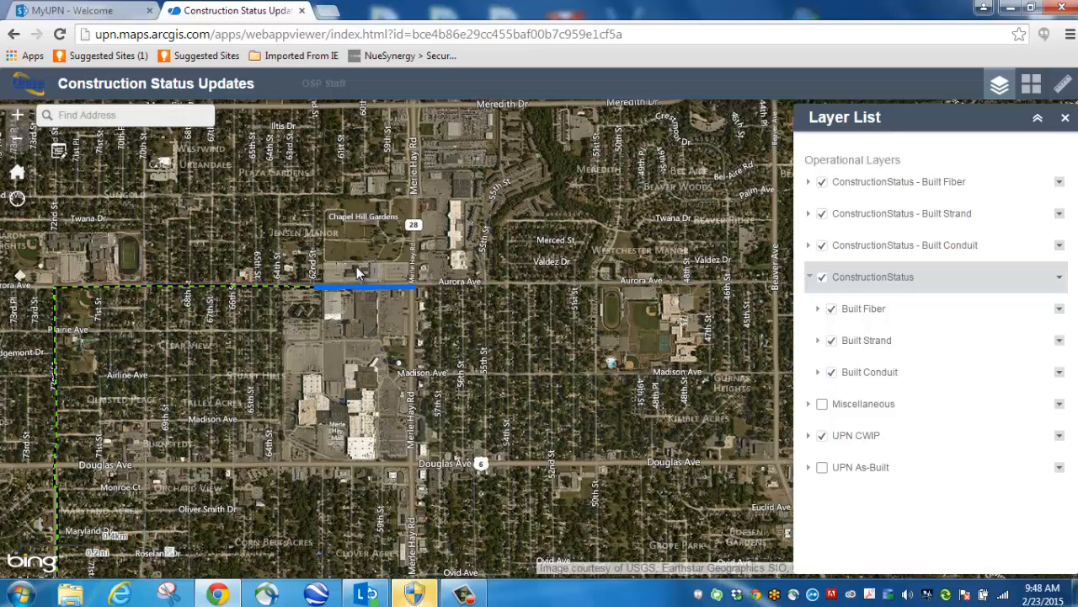
- Close the layer list with ConstructionStatus collapsed and reopen the Edit window
{"action": "left_click", "coordinate": [809, 277]}
{"action": "left_click", "coordinate": [1065, 117]}
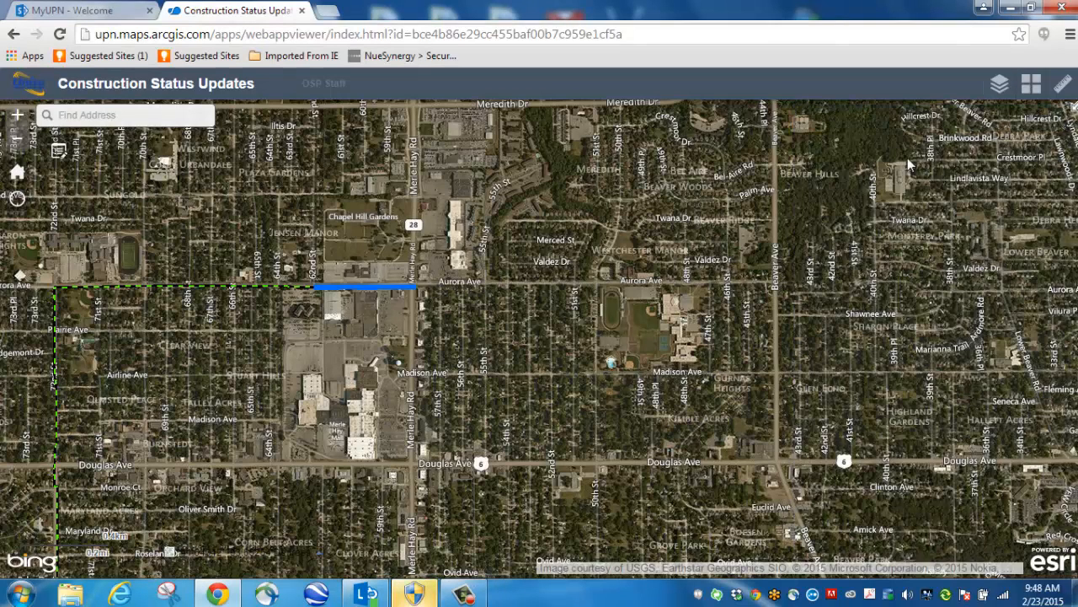
{"action": "left_click", "coordinate": [61, 154]}
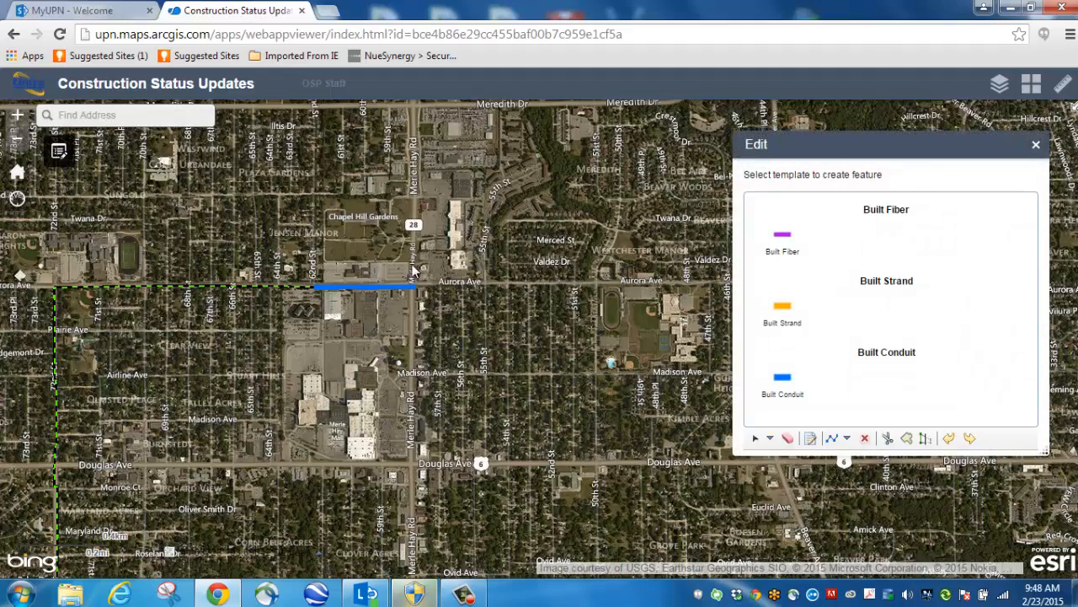
- Draw a Built Fiber line over the blue conduit along Aurora Ave, from its Merle Hay Rd end to its west end
{"action": "scroll", "coordinate": [404, 268], "scroll_direction": "up", "scroll_amount": 1}
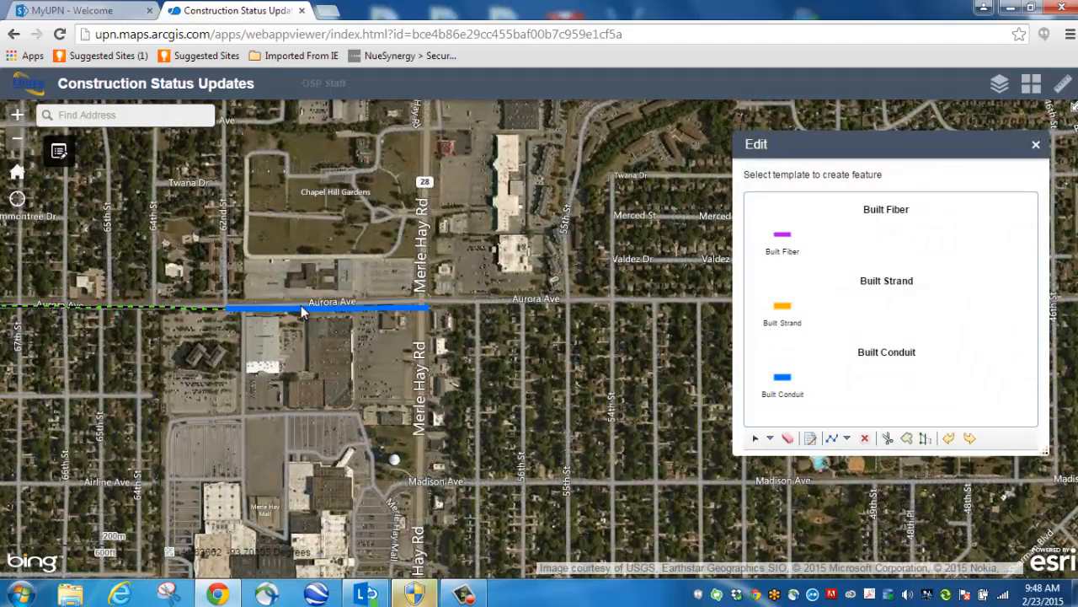
{"action": "scroll", "coordinate": [301, 305], "scroll_direction": "up", "scroll_amount": 1}
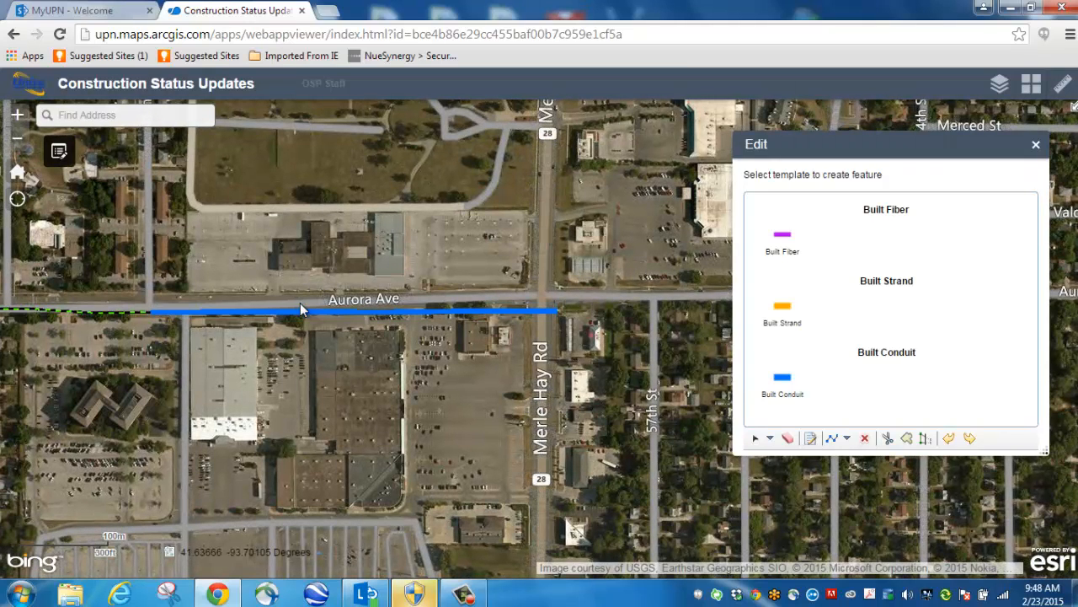
{"action": "left_click", "coordinate": [786, 245]}
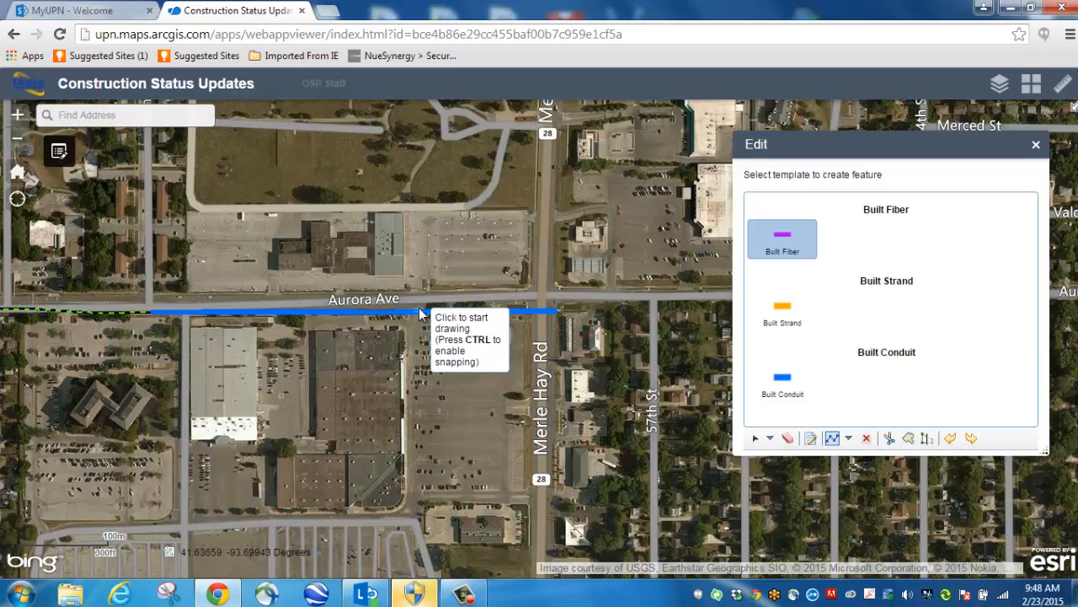
{"action": "left_click", "coordinate": [559, 315]}
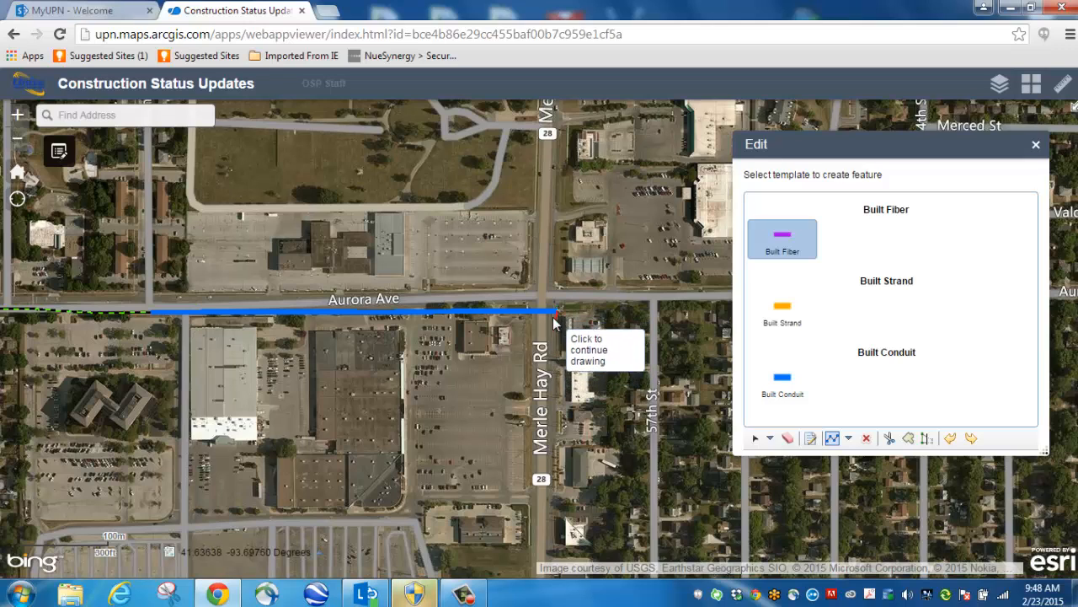
{"action": "left_click", "coordinate": [499, 313]}
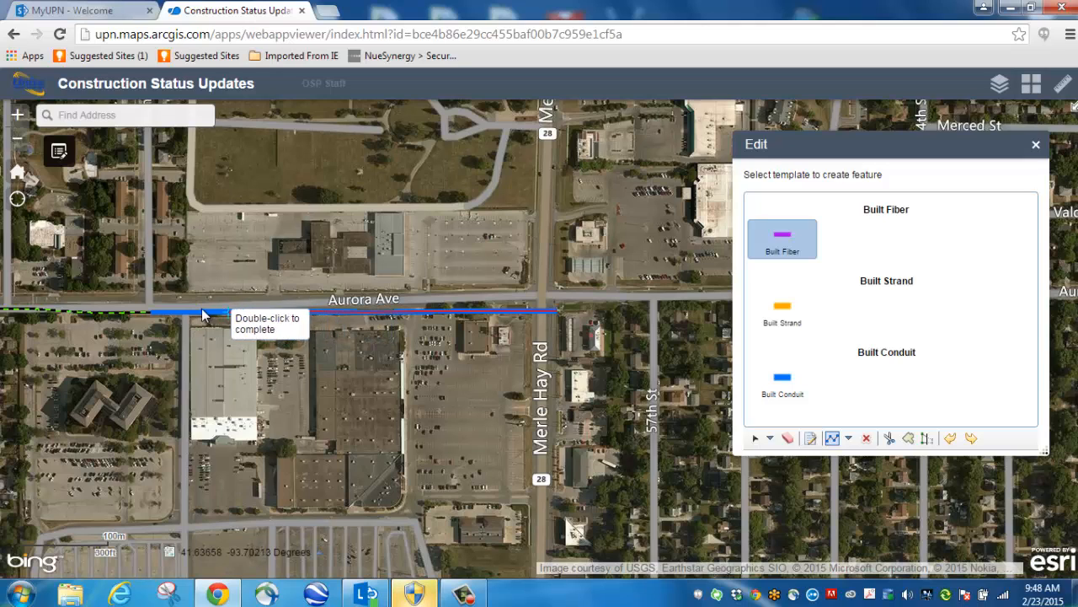
{"action": "double_click", "coordinate": [152, 314]}
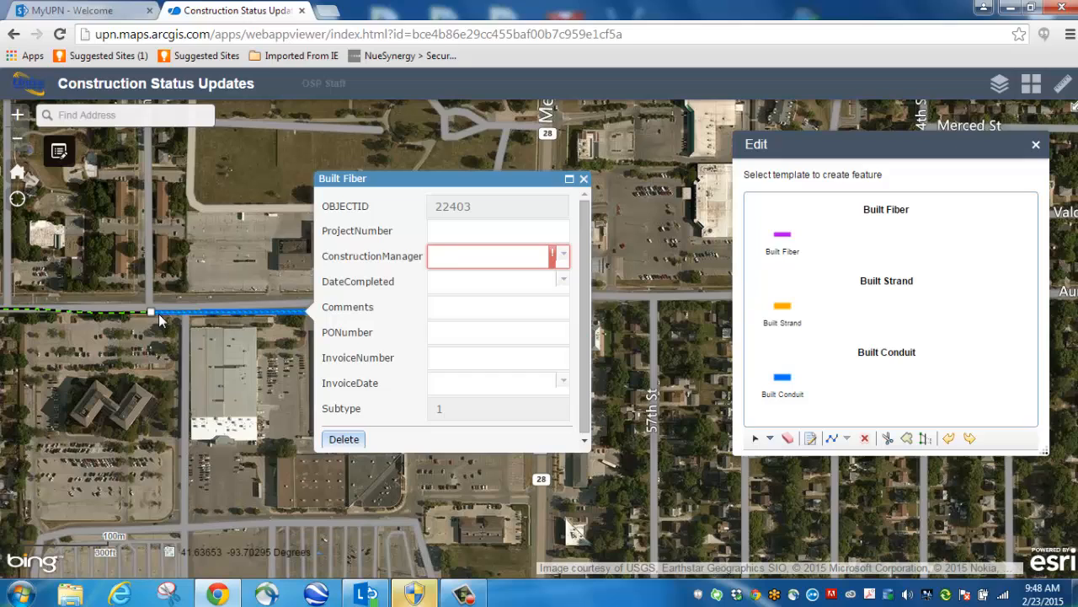
- Set the new fiber's ProjectNumber to 6534, choose its construction manager and set DateCompleted to 2/25/2015
{"action": "left_click", "coordinate": [497, 232]}
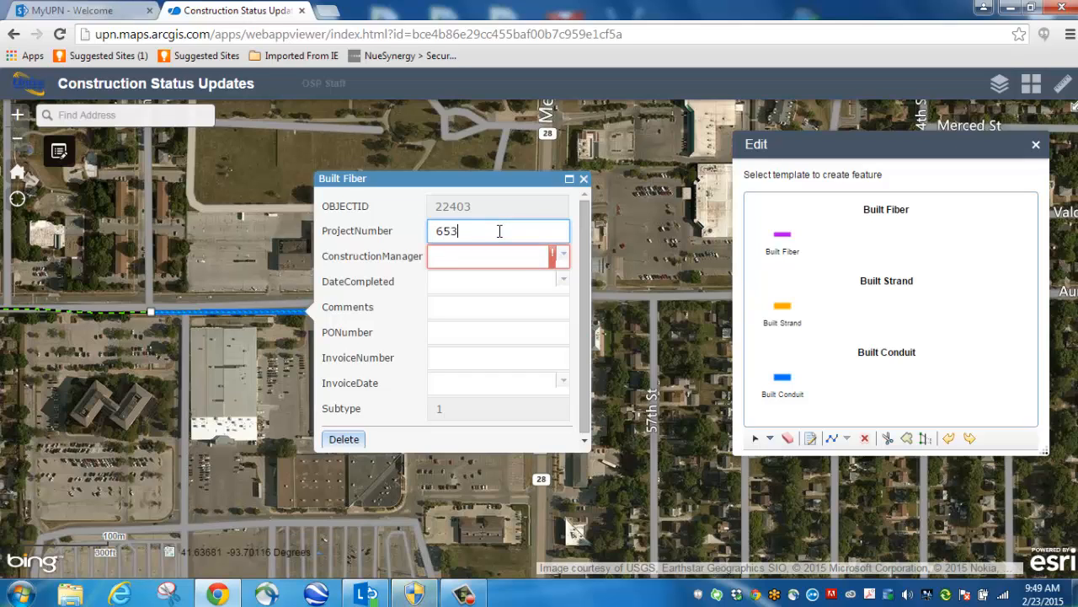
{"action": "left_click", "coordinate": [563, 259]}
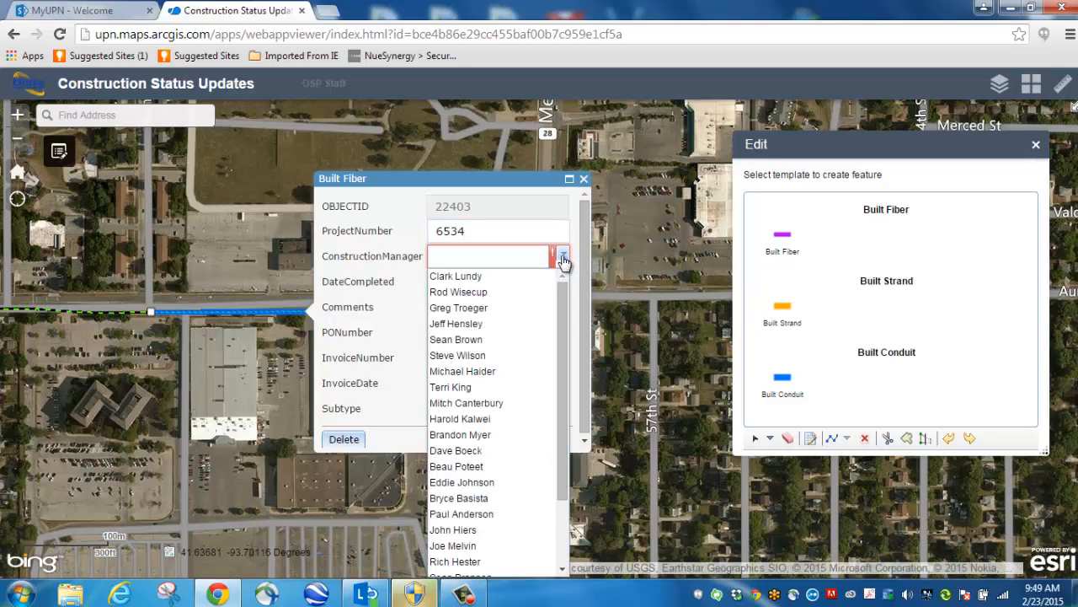
{"action": "left_click", "coordinate": [513, 291]}
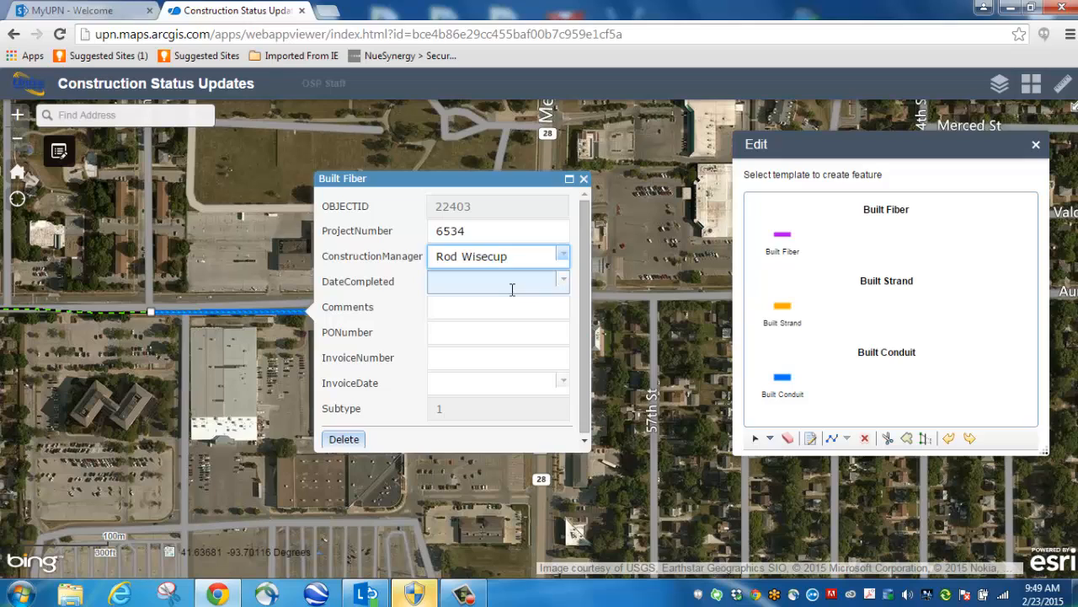
{"action": "left_click", "coordinate": [563, 282]}
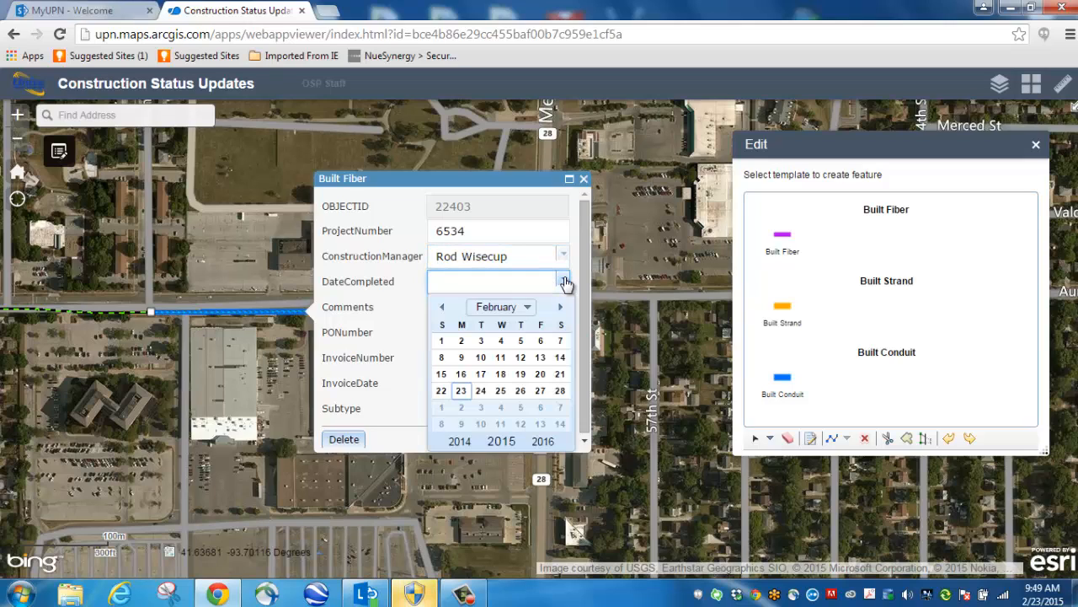
{"action": "left_click", "coordinate": [501, 393]}
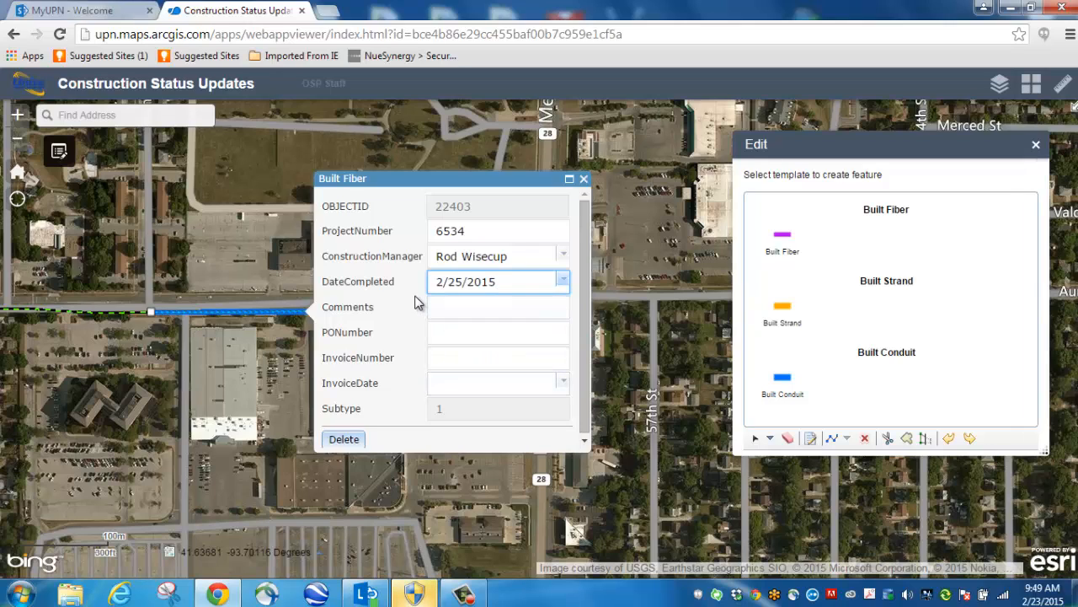
- Review the new fiber's Comments, PONumber and InvoiceNumber fields, leaving them blank
{"action": "left_click", "coordinate": [463, 308]}
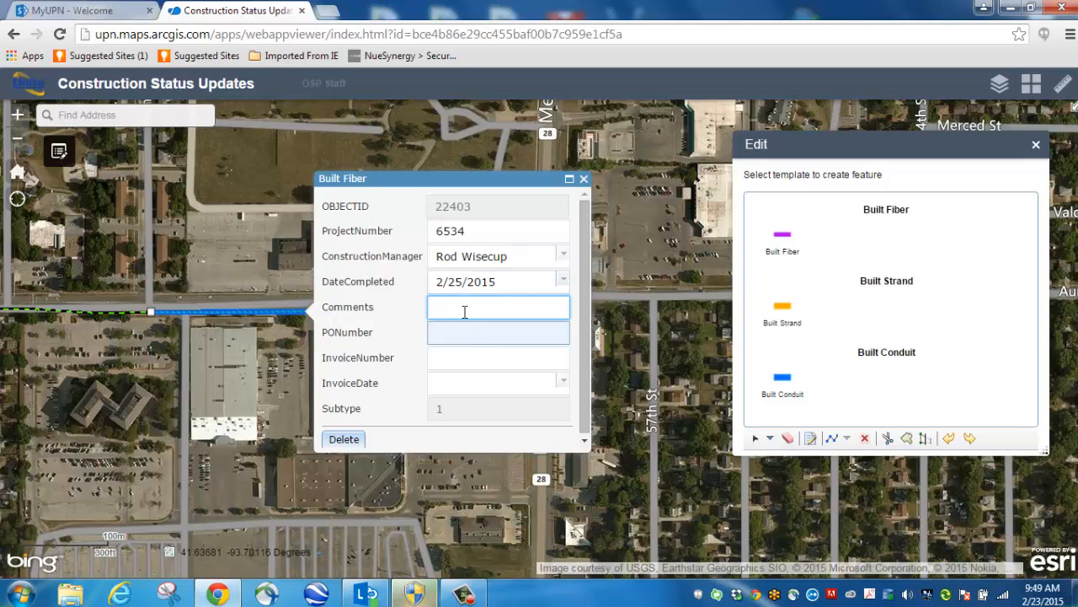
{"action": "left_click", "coordinate": [460, 329]}
{"action": "left_click", "coordinate": [456, 354]}
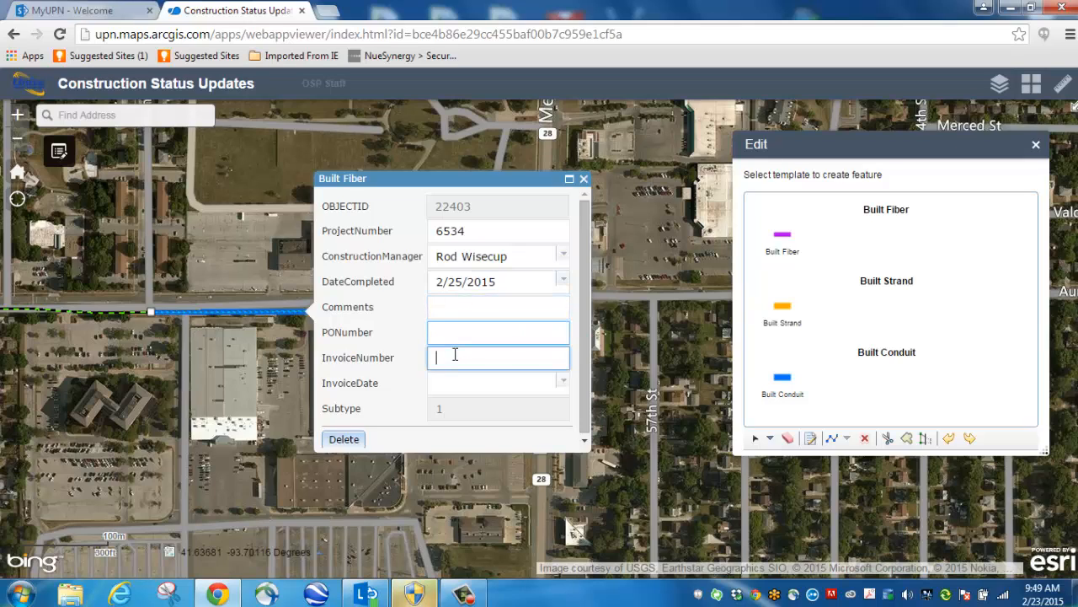
{"action": "left_click", "coordinate": [522, 312]}
{"action": "left_click", "coordinate": [511, 335]}
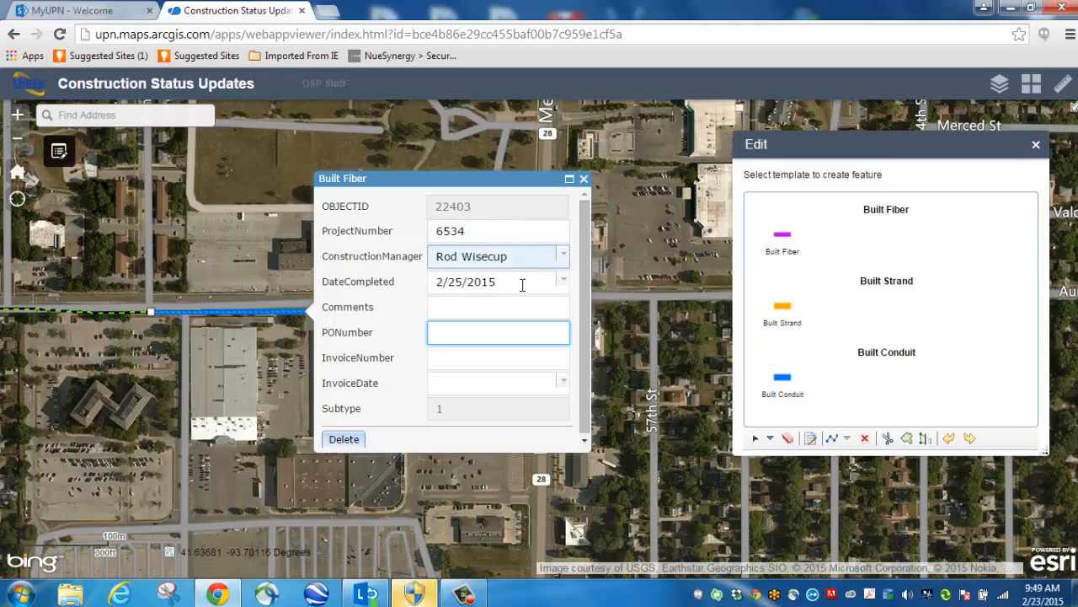
- Close the fiber's attribute form, clear the selection and close the Edit window
{"action": "left_click", "coordinate": [585, 180]}
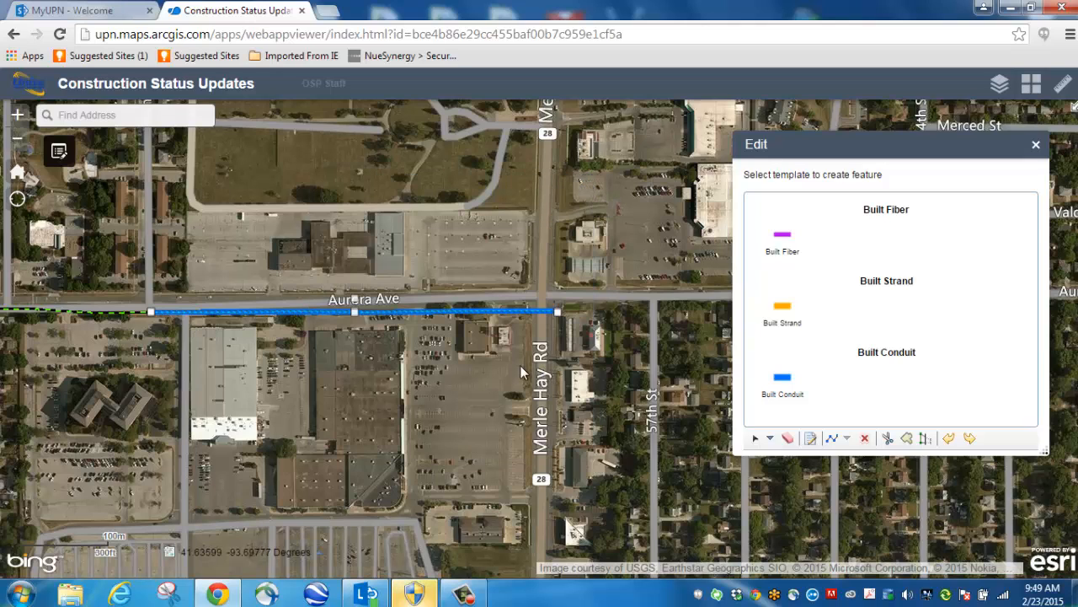
{"action": "left_click", "coordinate": [788, 440]}
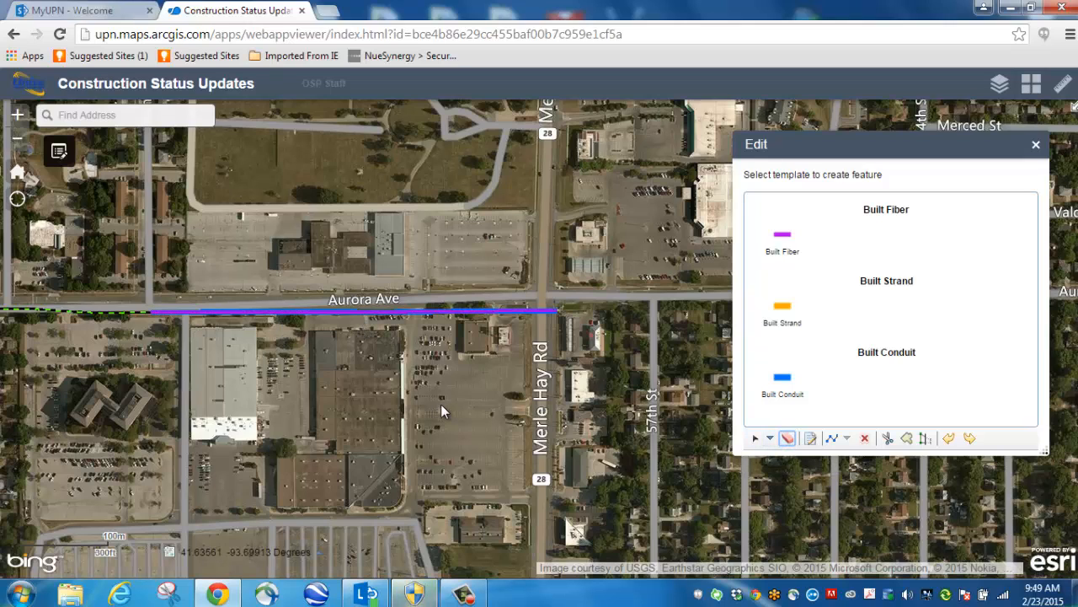
{"action": "left_click", "coordinate": [1036, 144]}
- Check the new fiber and conduit on the map by switching off the Built Fiber and Built Conduit sublayers of ConstructionStatus
{"action": "left_click", "coordinate": [999, 84]}
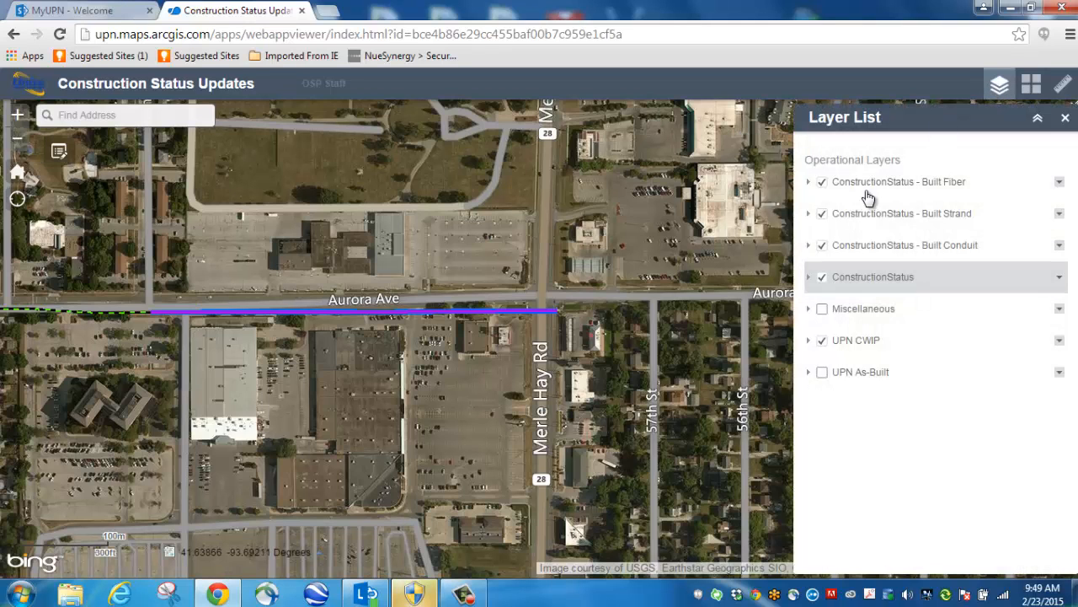
{"action": "left_click", "coordinate": [810, 278]}
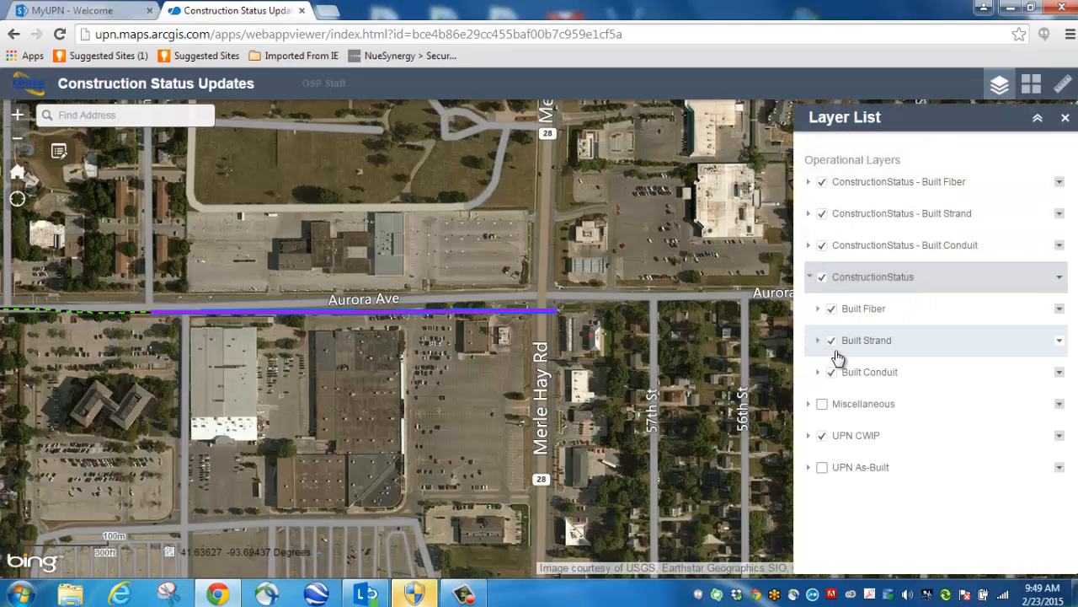
{"action": "left_click", "coordinate": [832, 310]}
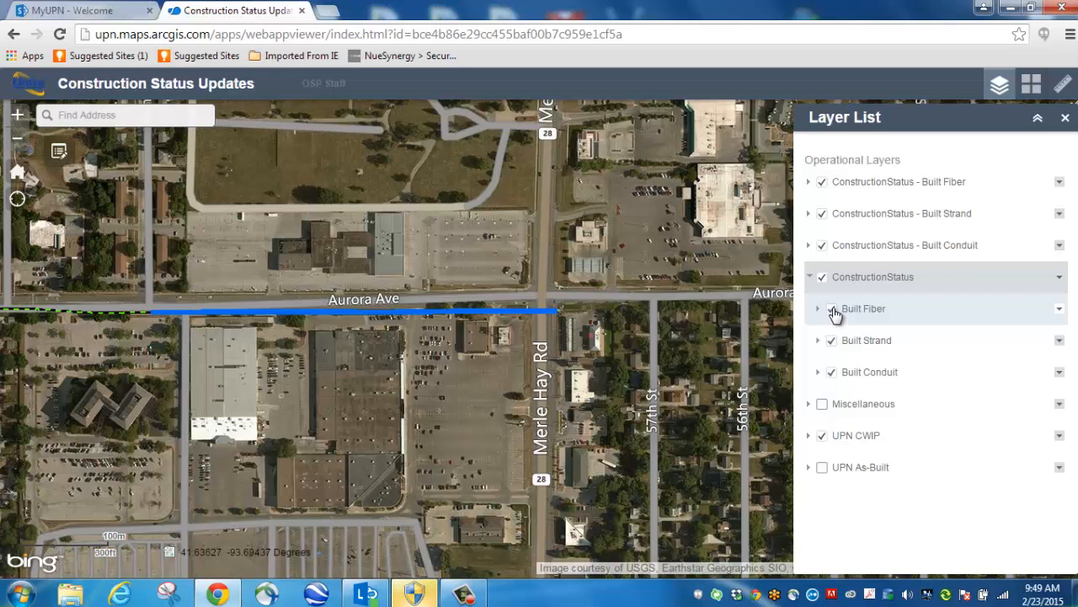
{"action": "left_click", "coordinate": [834, 310]}
{"action": "left_click", "coordinate": [832, 310]}
{"action": "left_click", "coordinate": [833, 373]}
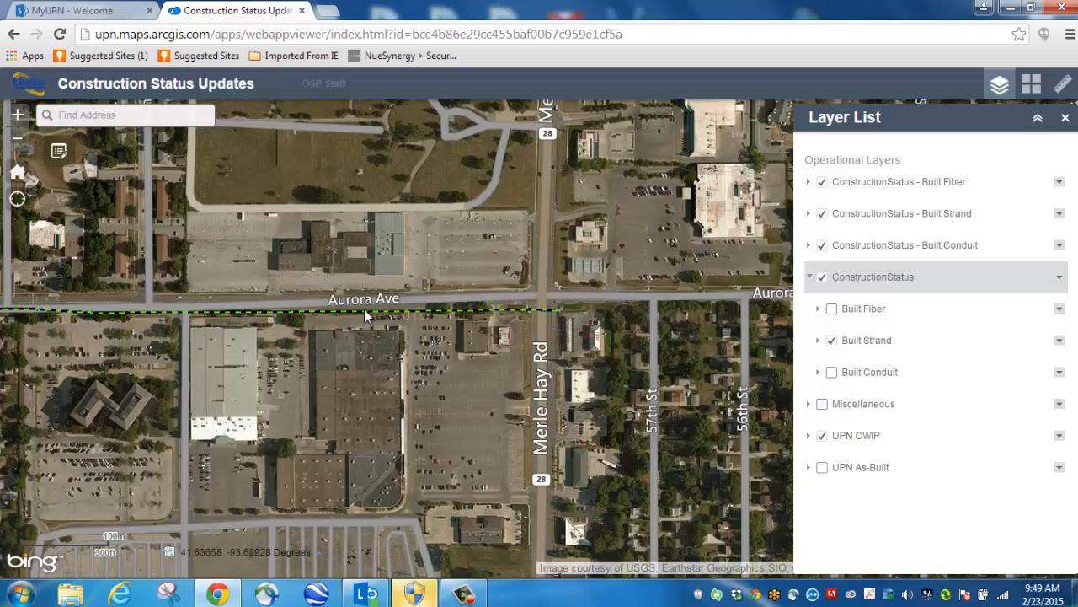
- Switch the Built Fiber and Built Conduit sublayers of ConstructionStatus back on
{"action": "left_click", "coordinate": [811, 279]}
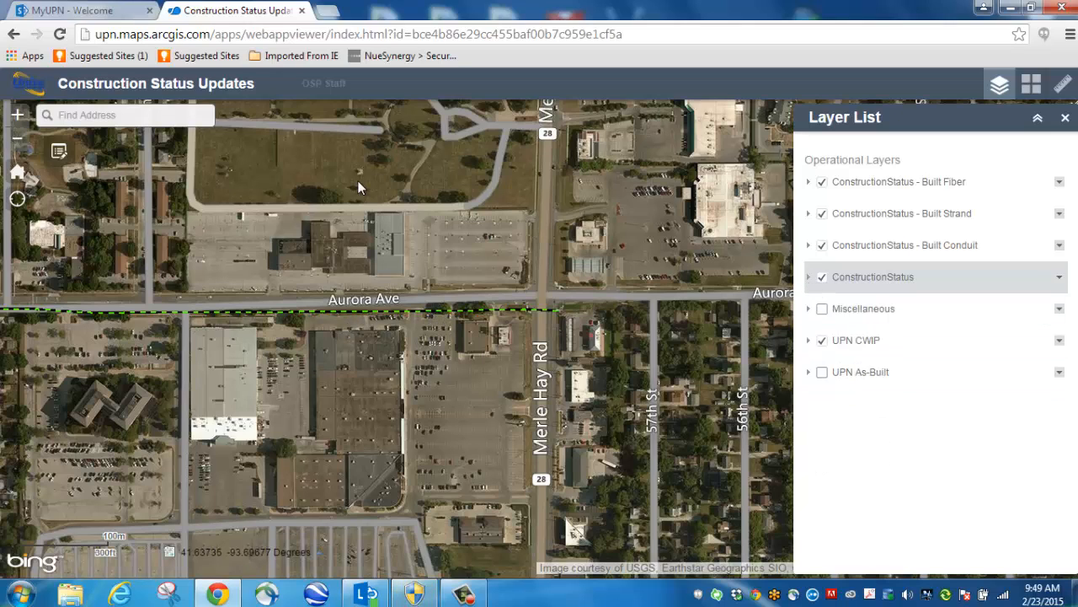
{"action": "left_click", "coordinate": [809, 277]}
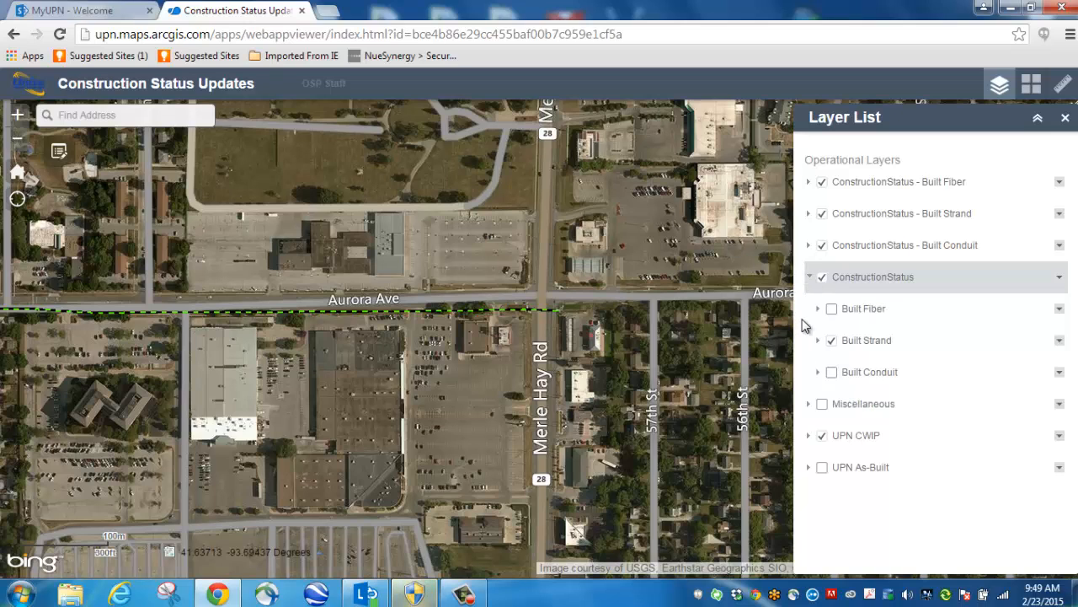
{"action": "left_click", "coordinate": [831, 308]}
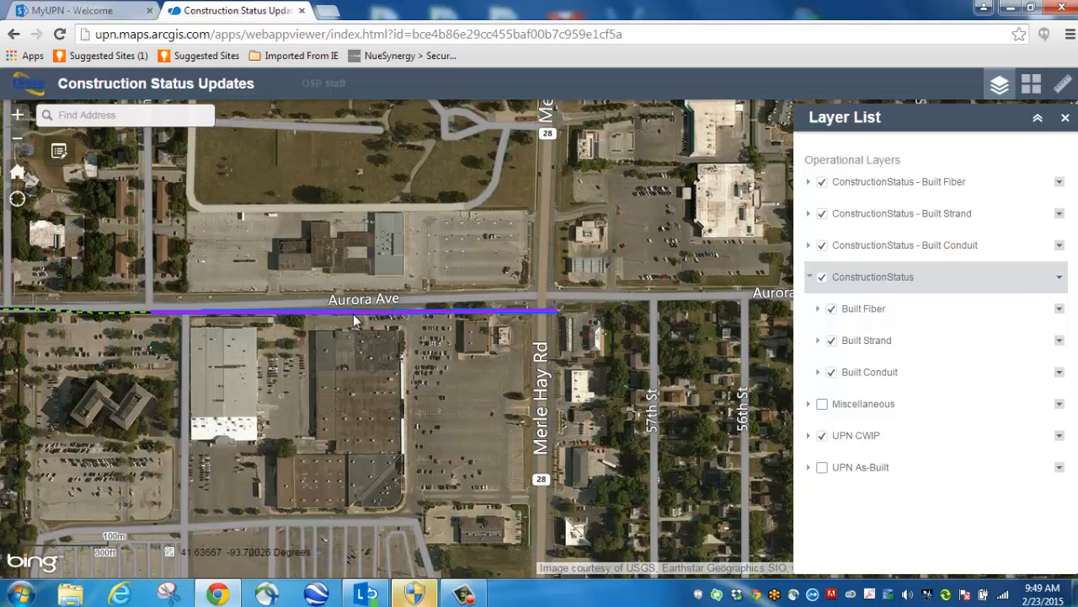
- Return to the Edit window without the layer list and compare the overlapping Built Fiber and Built Conduit records on Aurora Ave
{"action": "left_click", "coordinate": [62, 152]}
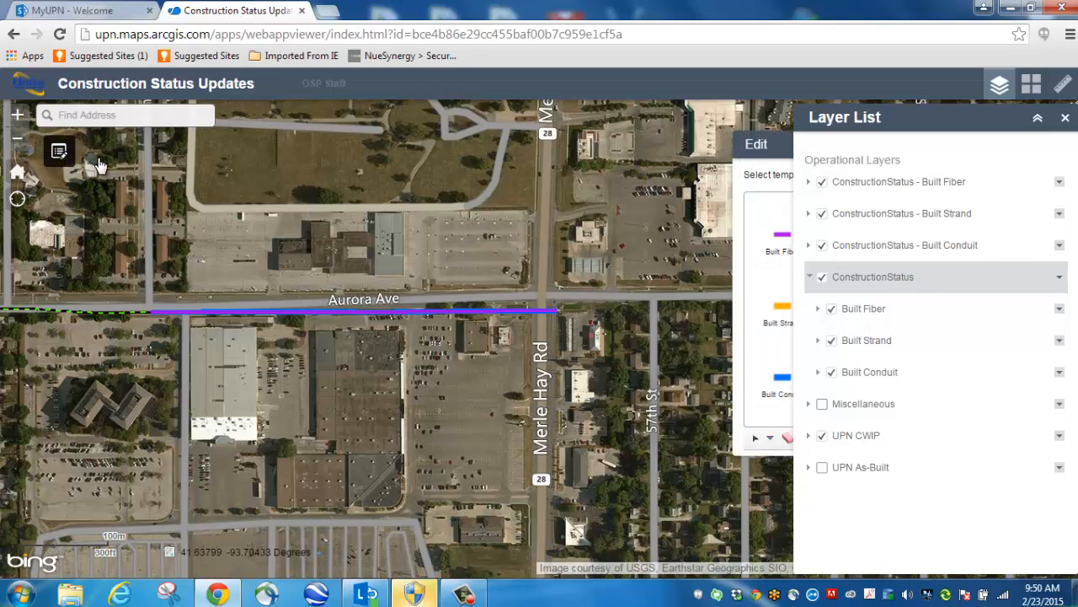
{"action": "left_click", "coordinate": [1066, 118]}
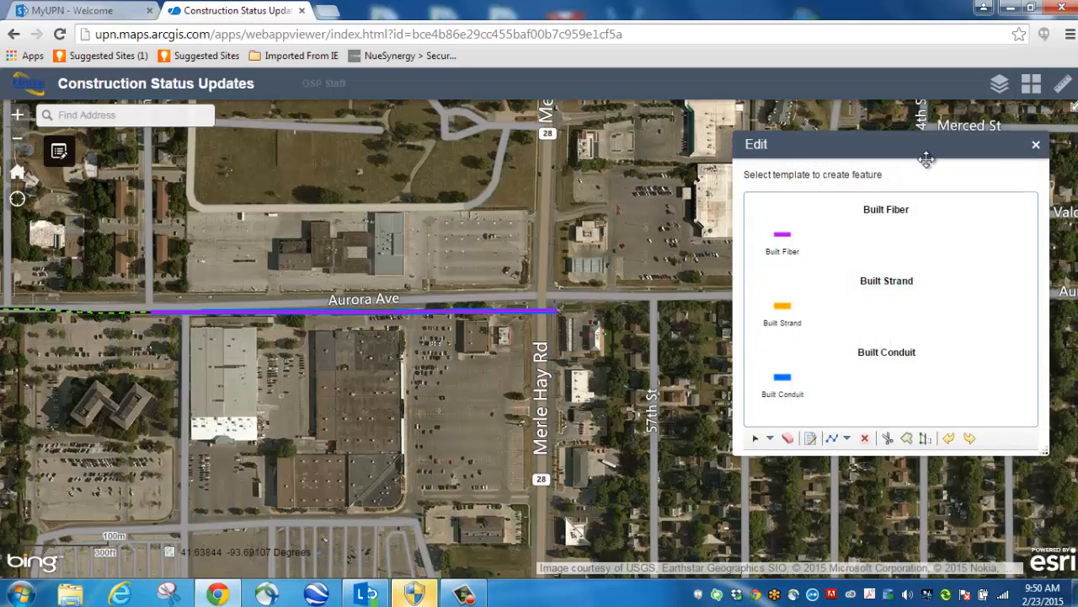
{"action": "left_click", "coordinate": [449, 316]}
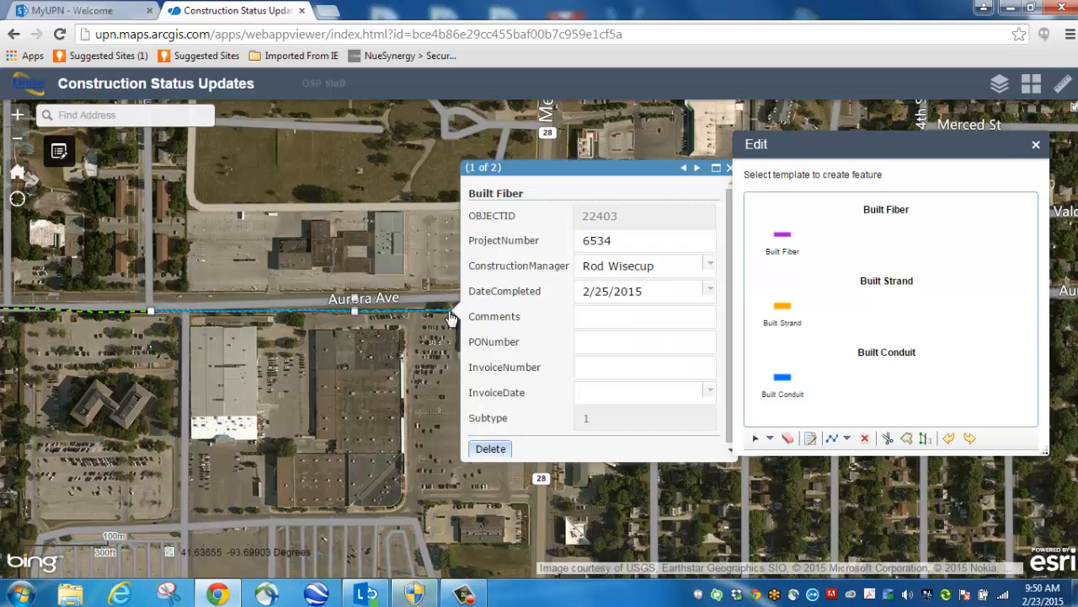
{"action": "left_click", "coordinate": [695, 168]}
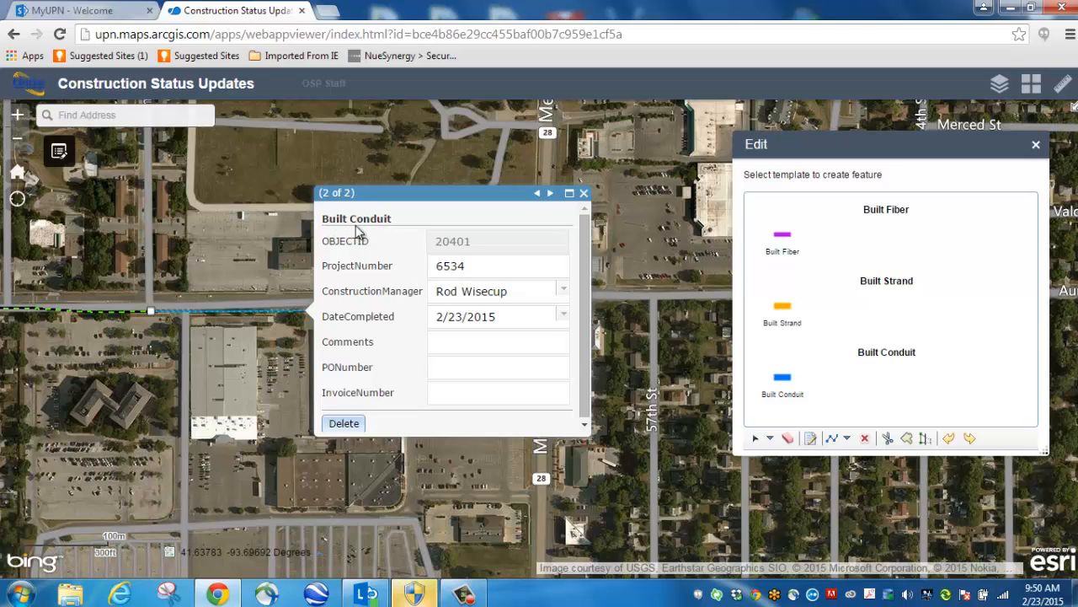
{"action": "left_click", "coordinate": [538, 195]}
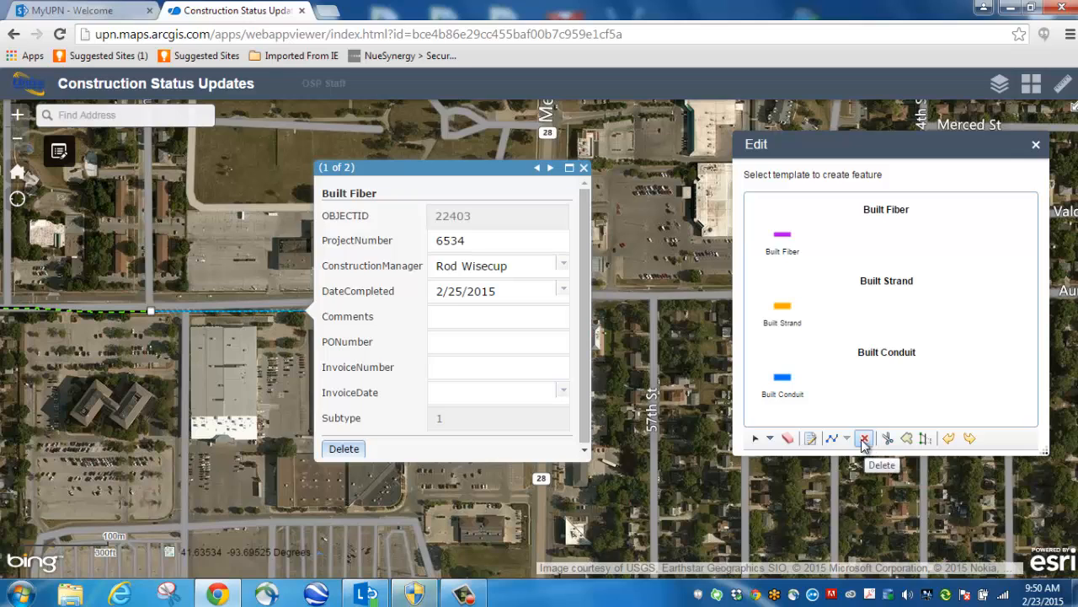
- Delete the Built Fiber and Built Conduit features along Aurora Ave and close the Edit window
{"action": "left_click", "coordinate": [352, 451]}
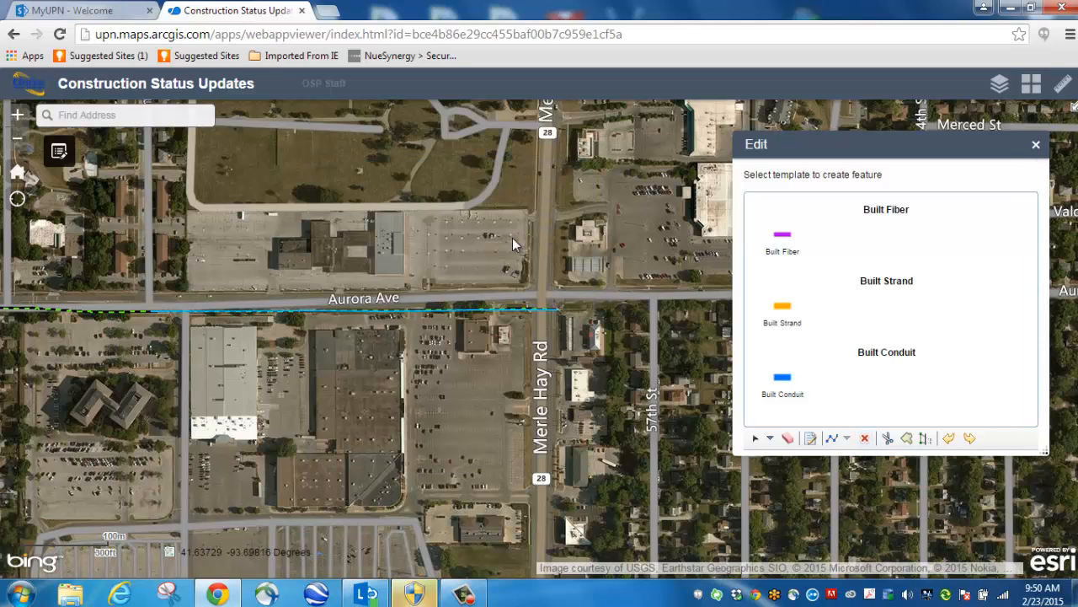
{"action": "left_click", "coordinate": [505, 310]}
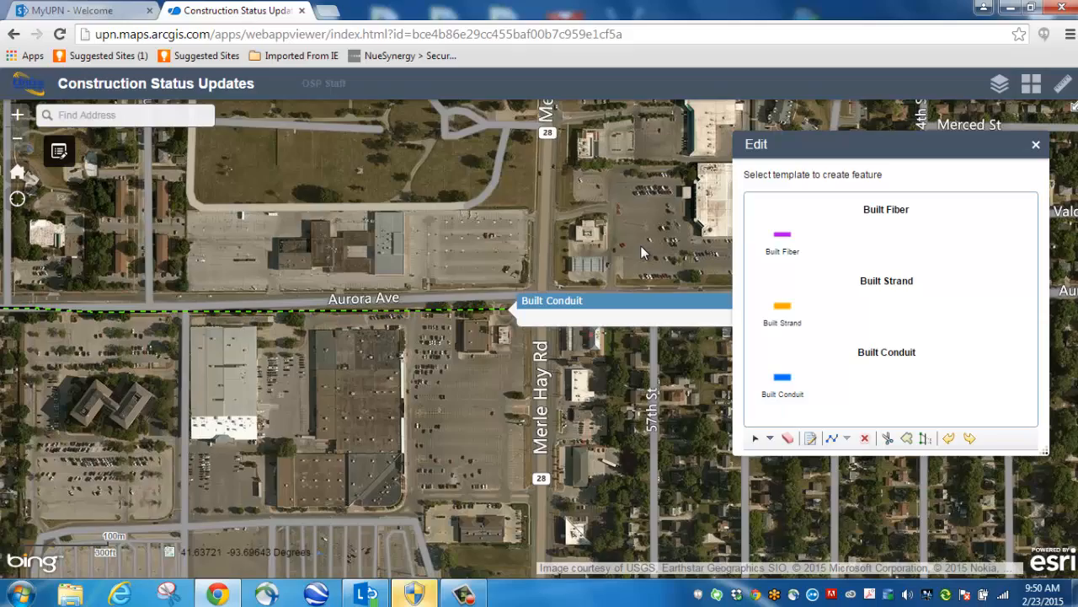
{"action": "left_click_drag", "start_coordinate": [640, 245], "coordinate": [545, 238]}
{"action": "left_click", "coordinate": [1037, 149]}
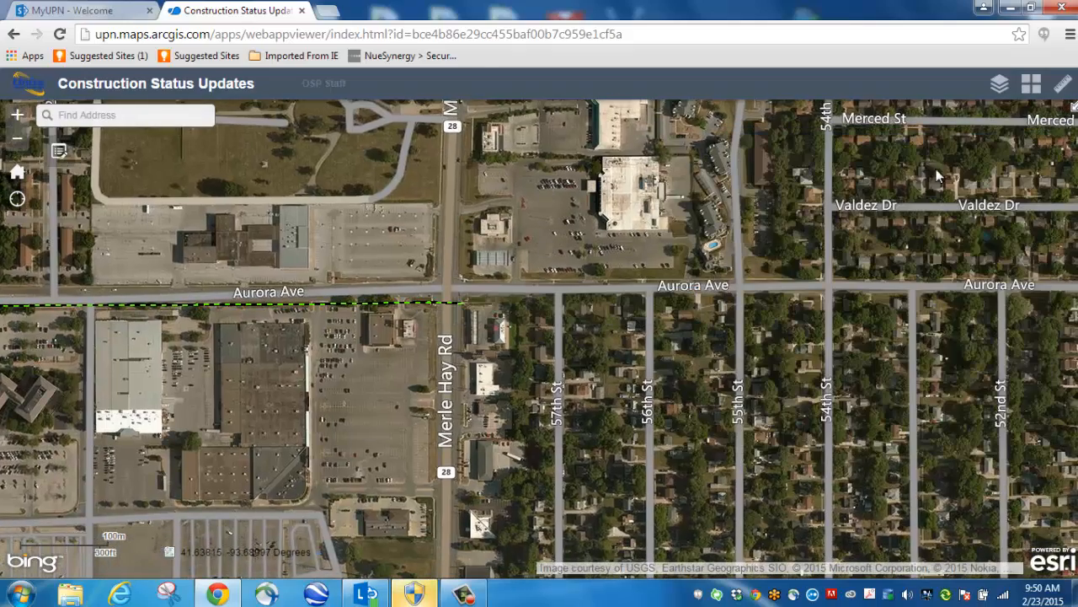
- Check the Aurora Ave stretch on the map alongside the layer list, and replace the list with the Edit window
{"action": "scroll", "coordinate": [362, 255], "scroll_direction": "down", "scroll_amount": 1}
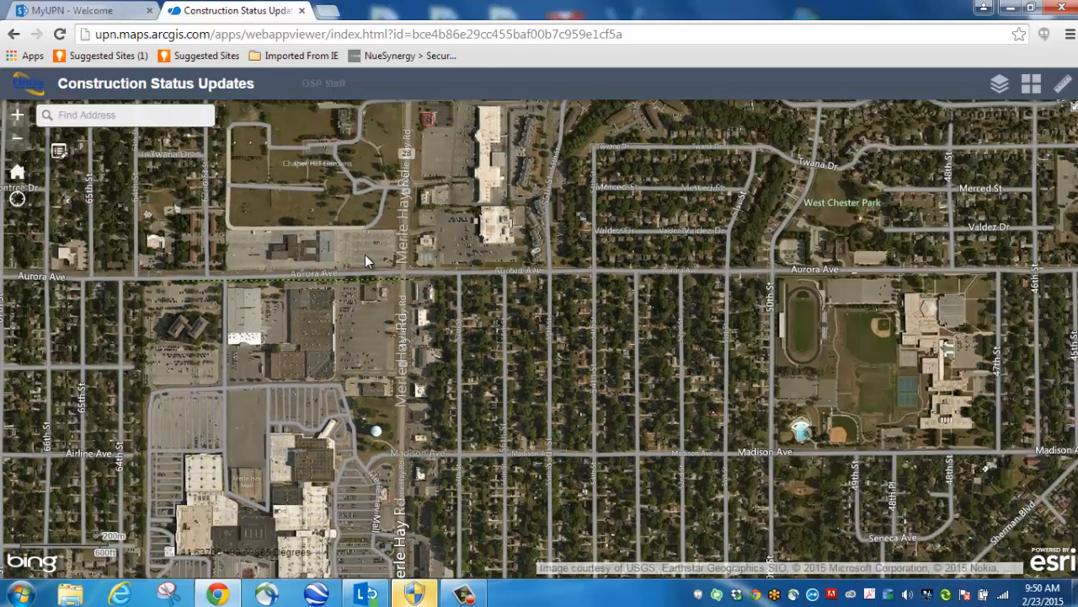
{"action": "left_click", "coordinate": [999, 83]}
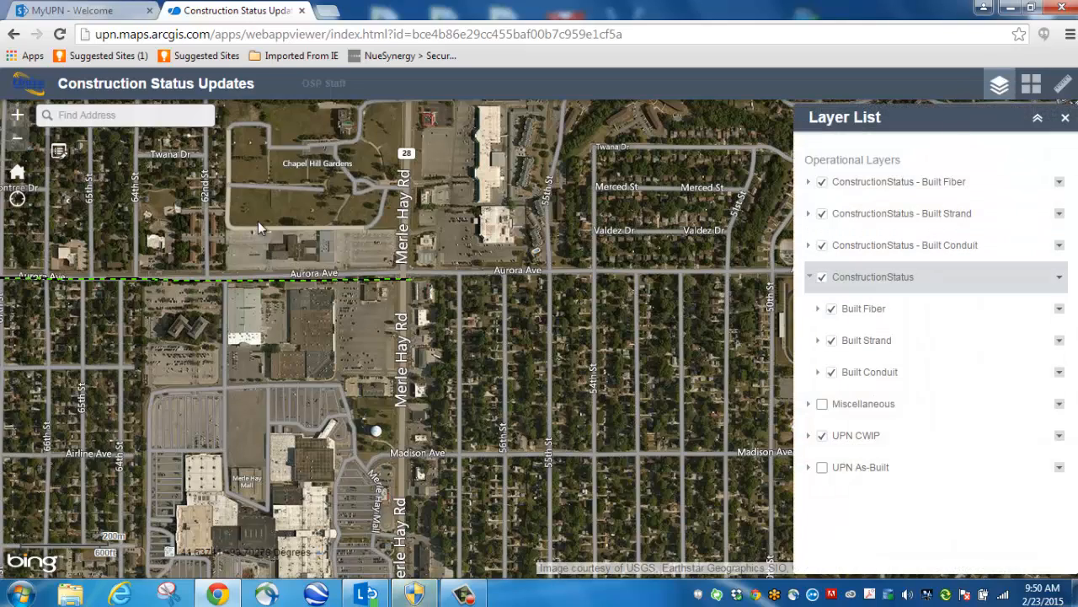
{"action": "scroll", "coordinate": [269, 224], "scroll_direction": "up", "scroll_amount": 1}
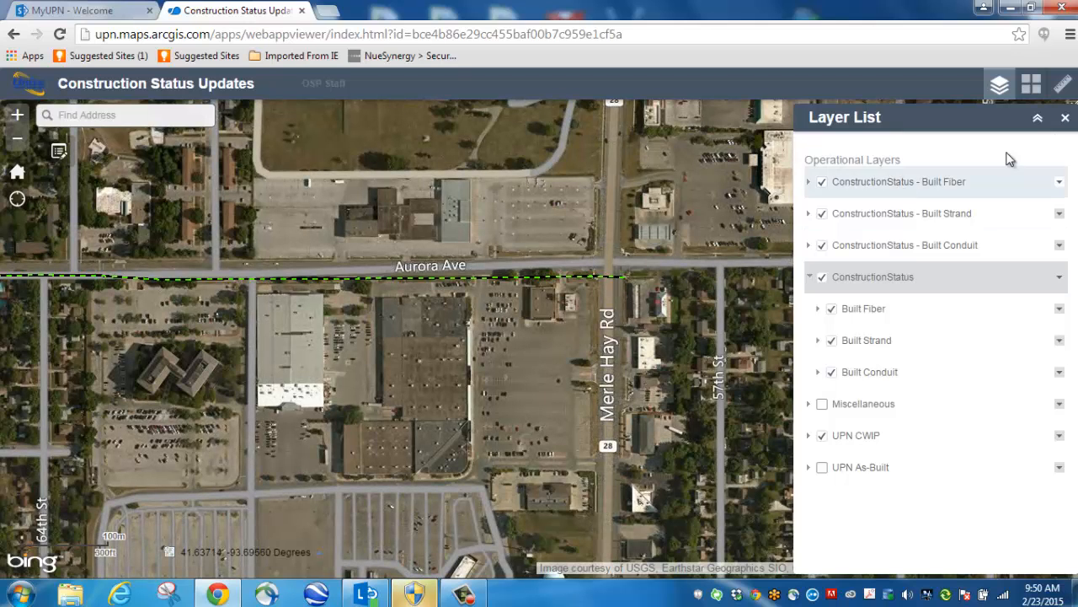
{"action": "left_click", "coordinate": [1065, 117]}
{"action": "left_click", "coordinate": [58, 150]}
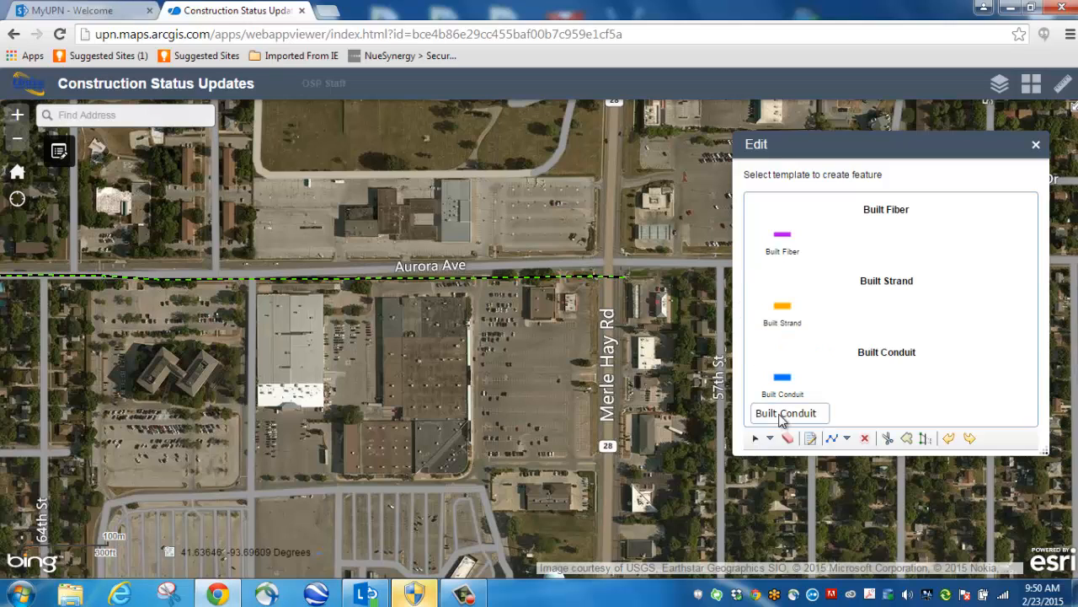
- Finish a Built Conduit line along Aurora Ave to Merle Hay Rd, recording ProjectNumber 6534, the construction manager and DateCompleted 2/23/2015
{"action": "left_click", "coordinate": [496, 282]}
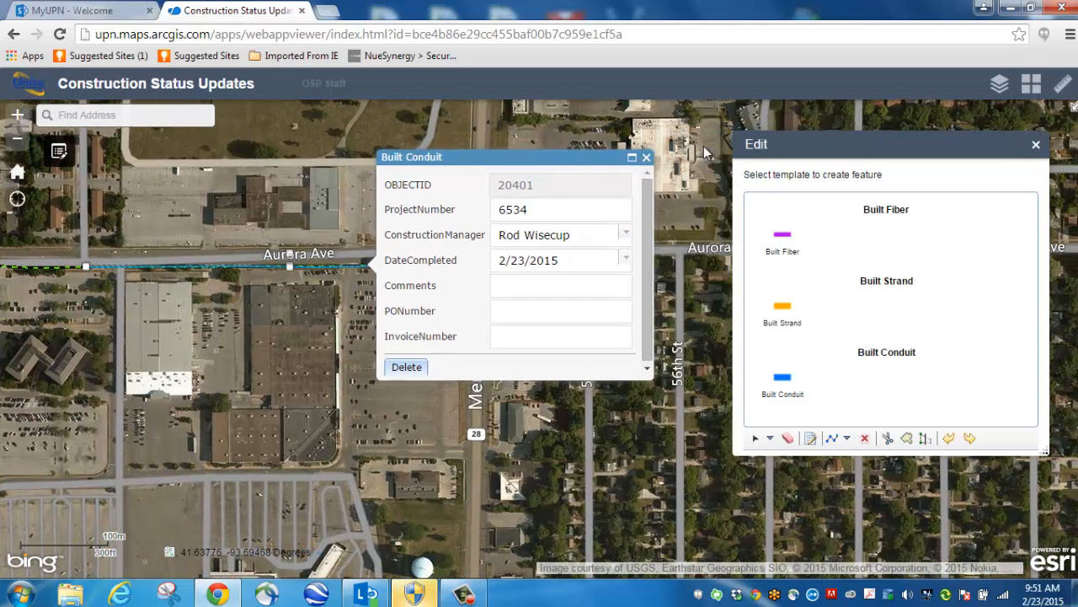
{"action": "left_click", "coordinate": [646, 159]}
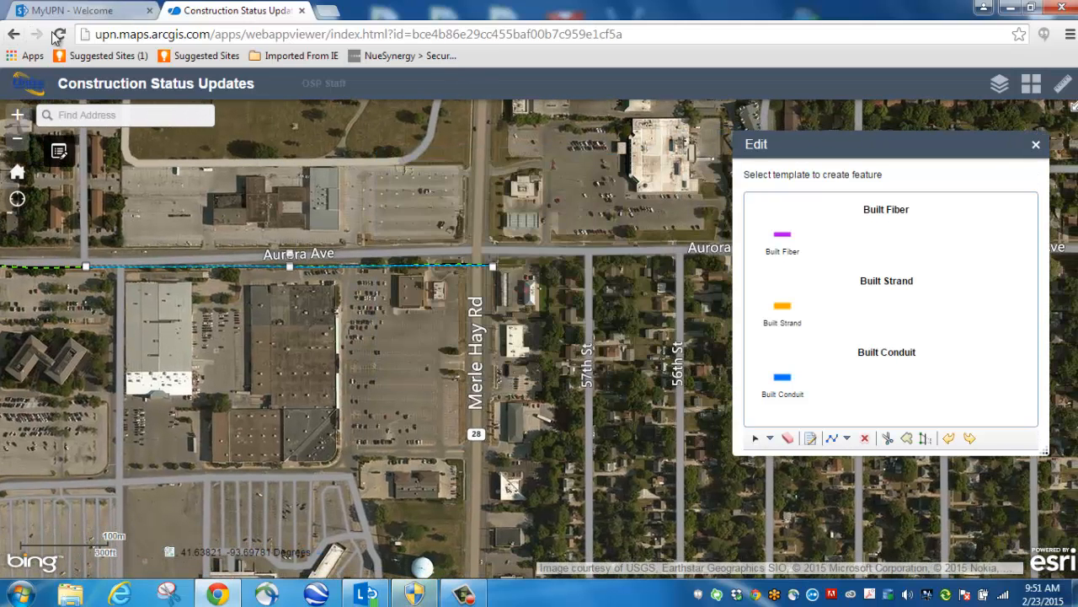
- Reload the web map and return to the Built Conduit line on Aurora Ave at Merle Hay Rd
{"action": "left_click", "coordinate": [436, 34]}
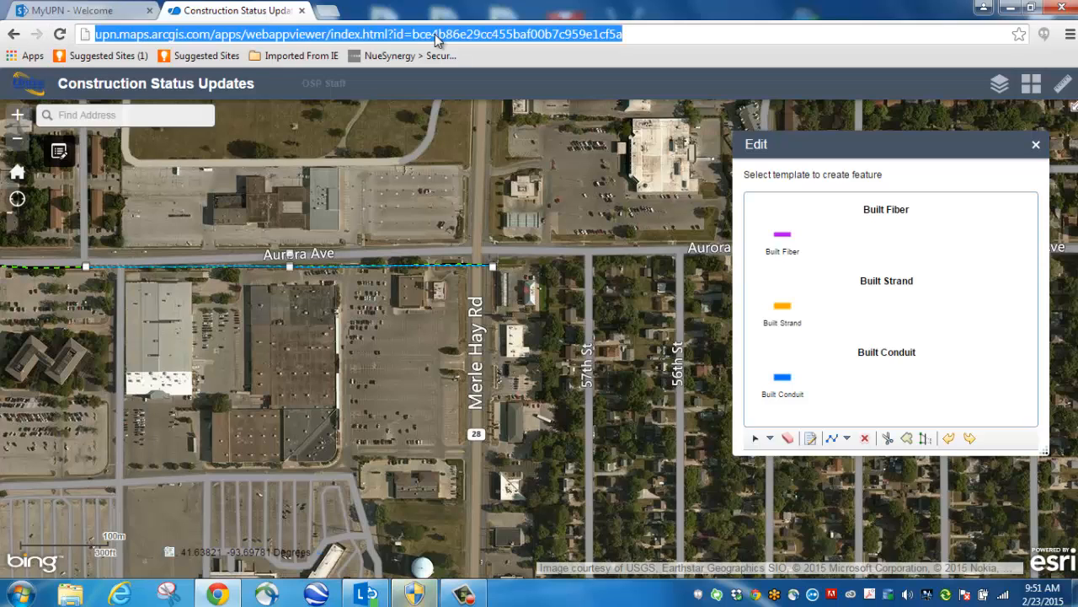
{"action": "key", "text": "Return"}
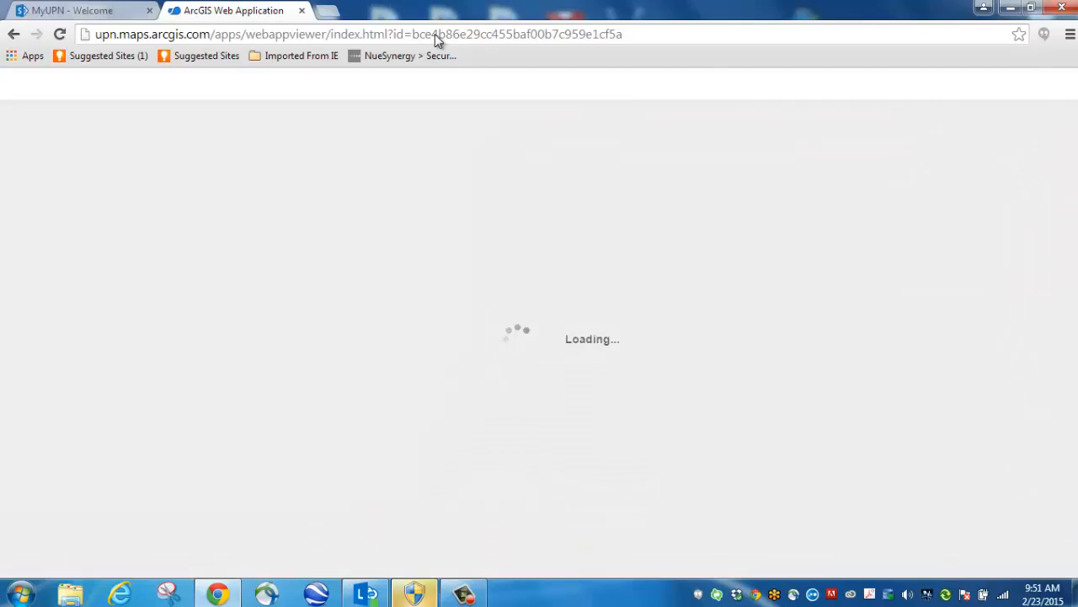
{"action": "scroll", "coordinate": [536, 221], "scroll_direction": "up", "scroll_amount": 4}
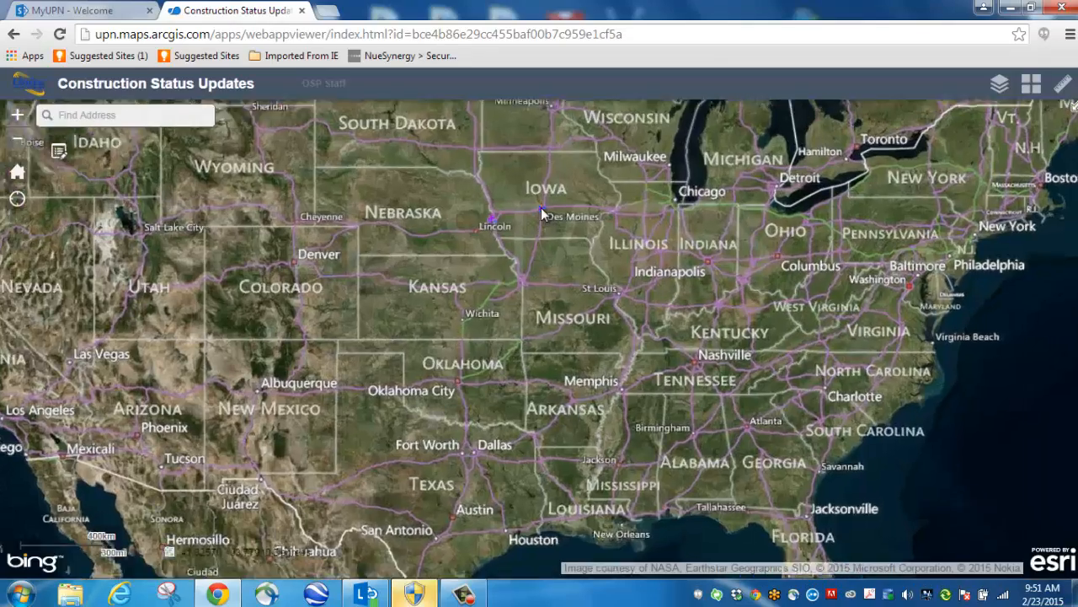
{"action": "scroll", "coordinate": [528, 219], "scroll_direction": "up", "scroll_amount": 2}
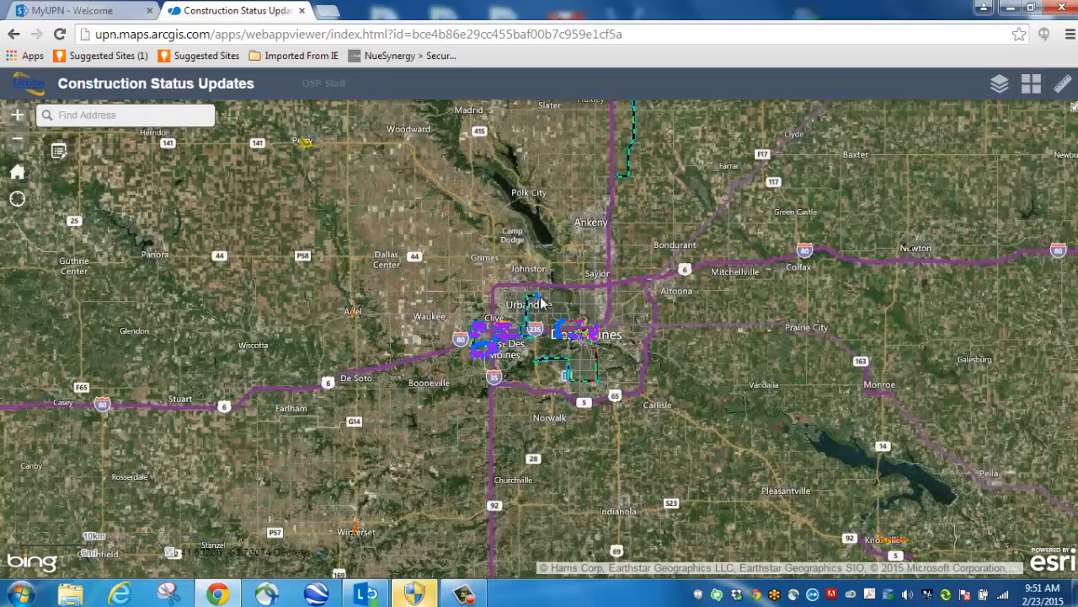
{"action": "scroll", "coordinate": [540, 298], "scroll_direction": "up", "scroll_amount": 2}
{"action": "scroll", "coordinate": [541, 296], "scroll_direction": "up", "scroll_amount": 2}
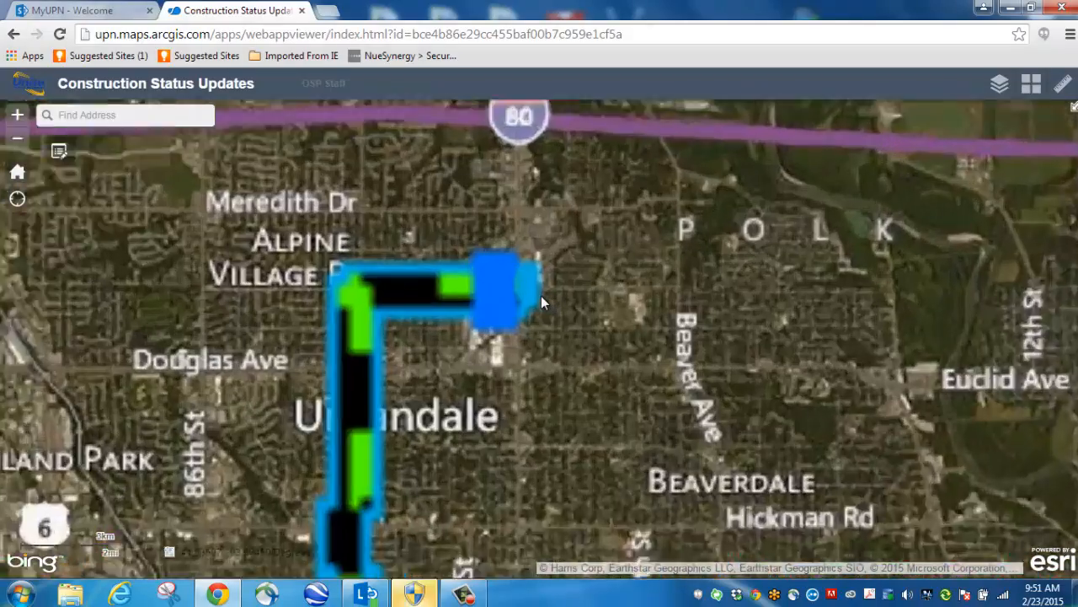
{"action": "scroll", "coordinate": [488, 274], "scroll_direction": "up", "scroll_amount": 1}
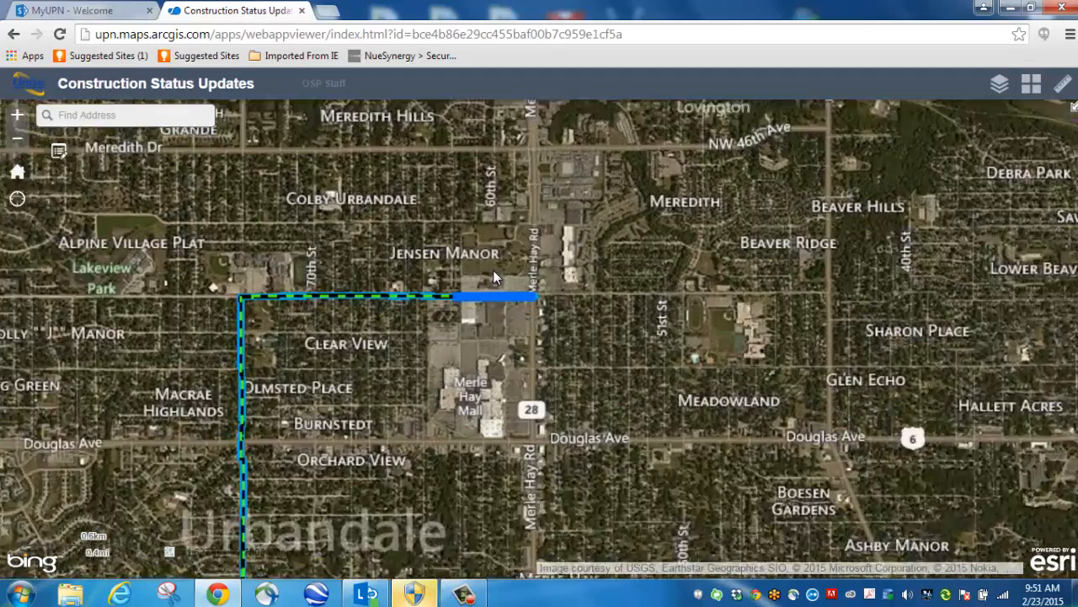
{"action": "left_click_drag", "start_coordinate": [501, 265], "coordinate": [315, 232]}
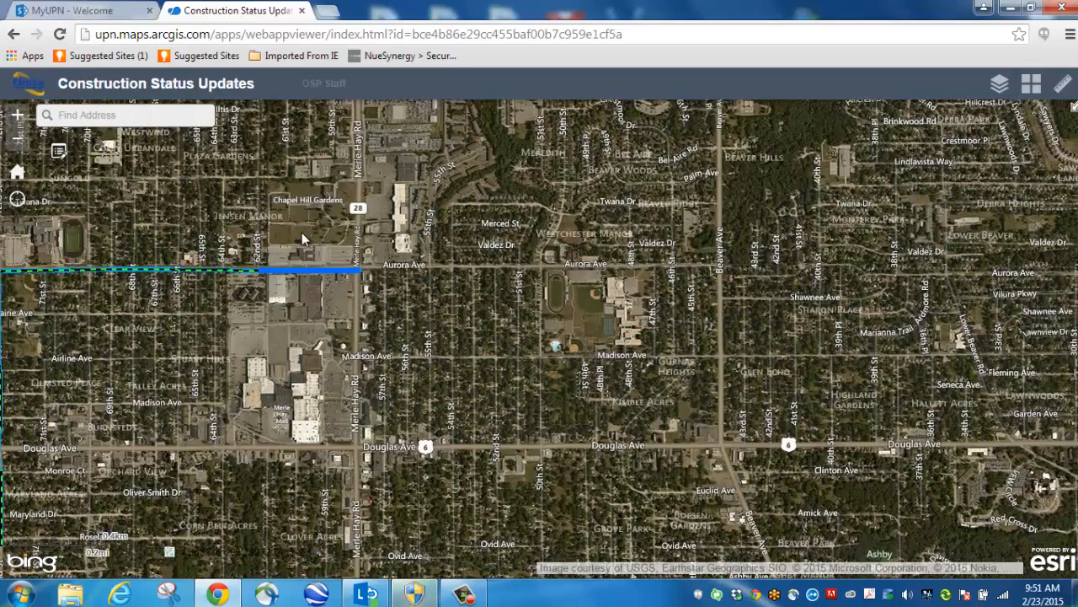
- Open the Edit window and place it clear of the Built Conduit line, with the Aurora Ave stretch in close view
{"action": "left_click", "coordinate": [59, 151]}
{"action": "left_click_drag", "start_coordinate": [239, 185], "coordinate": [805, 147]}
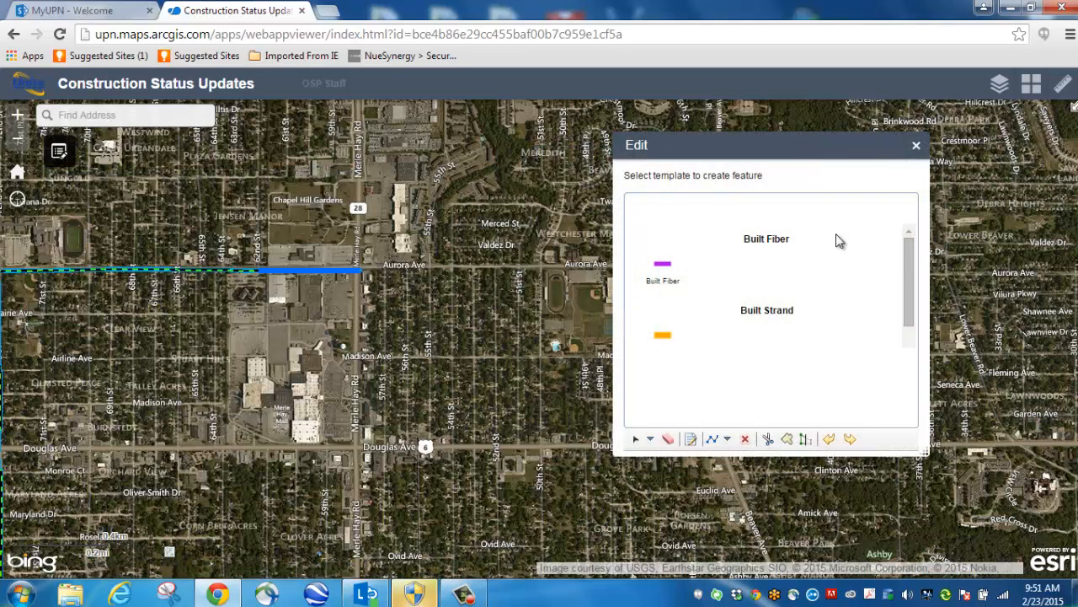
{"action": "left_click_drag", "start_coordinate": [907, 248], "coordinate": [910, 327]}
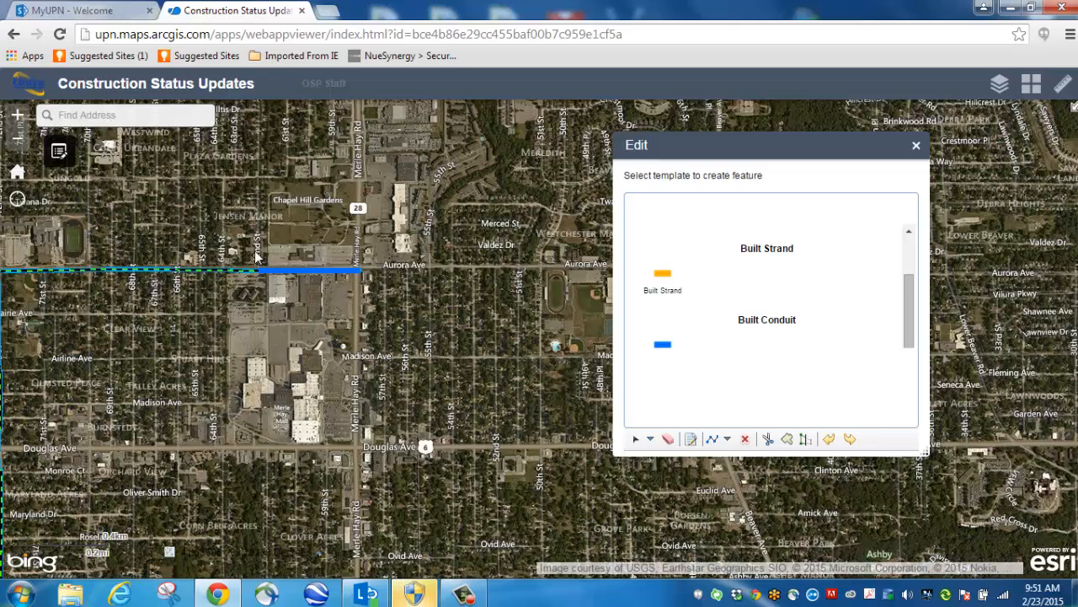
{"action": "scroll", "coordinate": [284, 221], "scroll_direction": "up", "scroll_amount": 1}
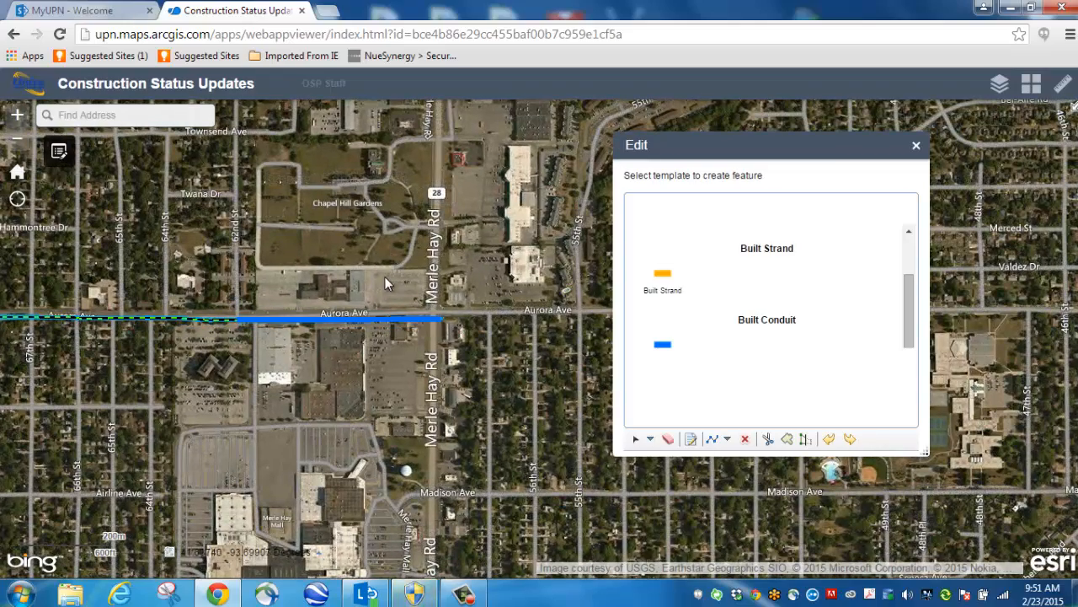
{"action": "scroll", "coordinate": [407, 284], "scroll_direction": "up", "scroll_amount": 1}
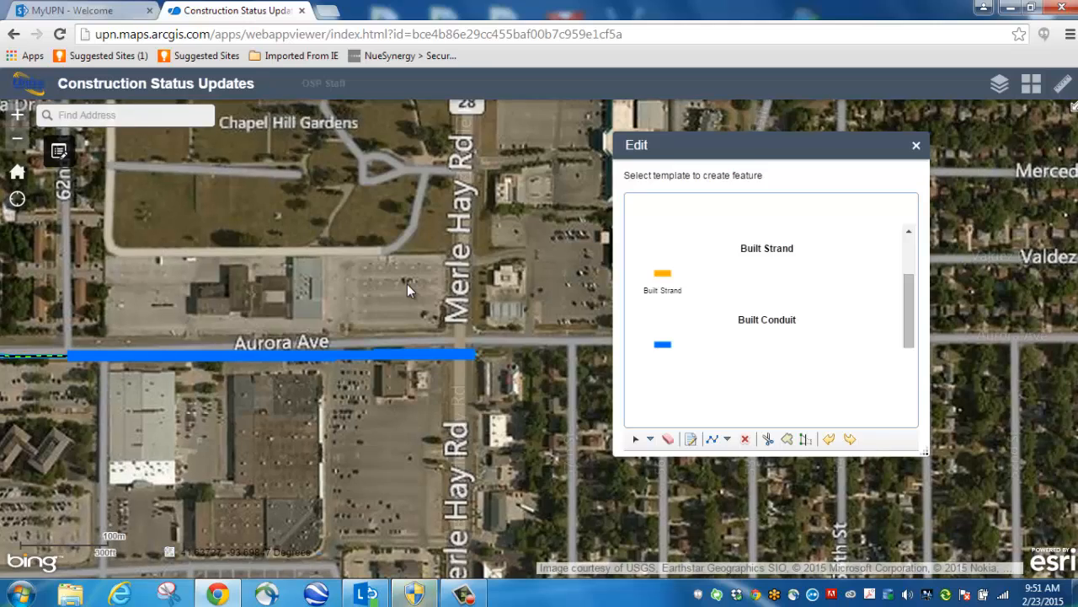
{"action": "left_click_drag", "start_coordinate": [355, 278], "coordinate": [350, 318]}
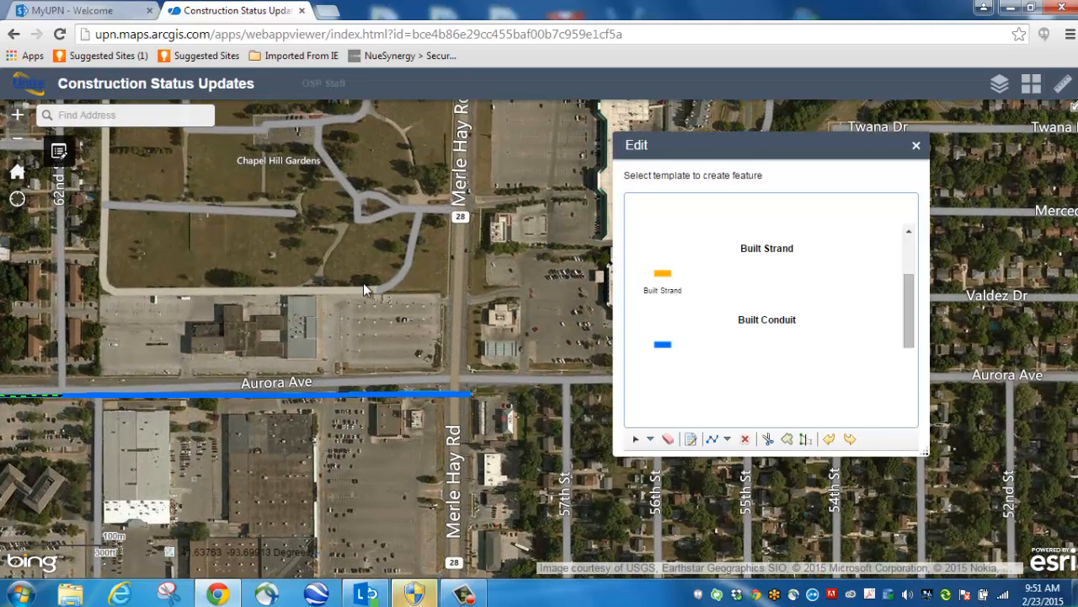
{"action": "left_click_drag", "start_coordinate": [328, 289], "coordinate": [379, 222]}
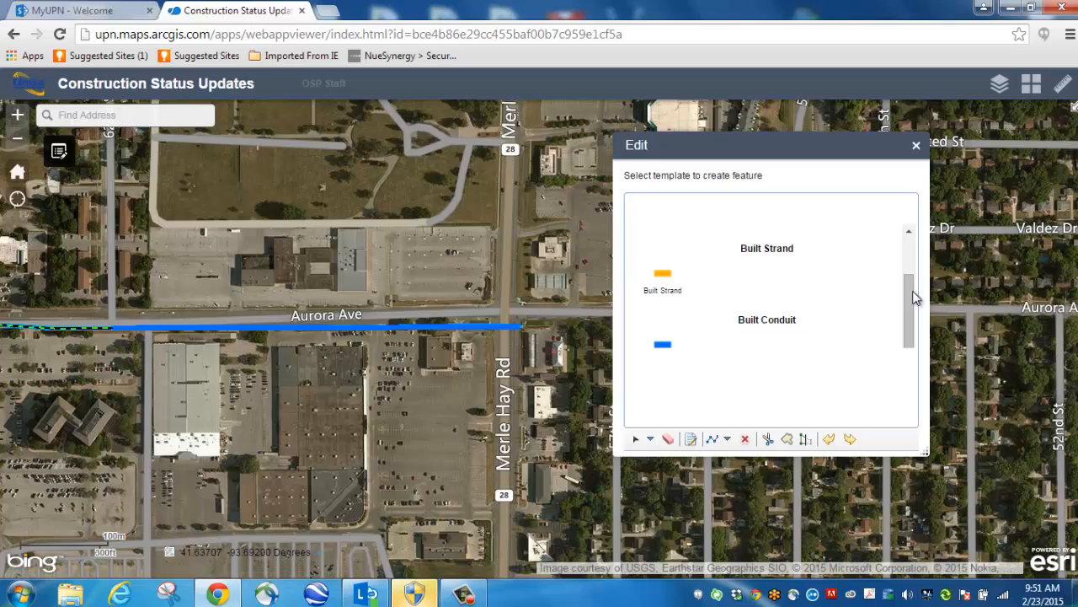
- Draw a Built Fiber line over the Built Conduit on Aurora Ave, from Merle Hay Rd west to about the middle of the conduit
{"action": "left_click_drag", "start_coordinate": [912, 284], "coordinate": [910, 247]}
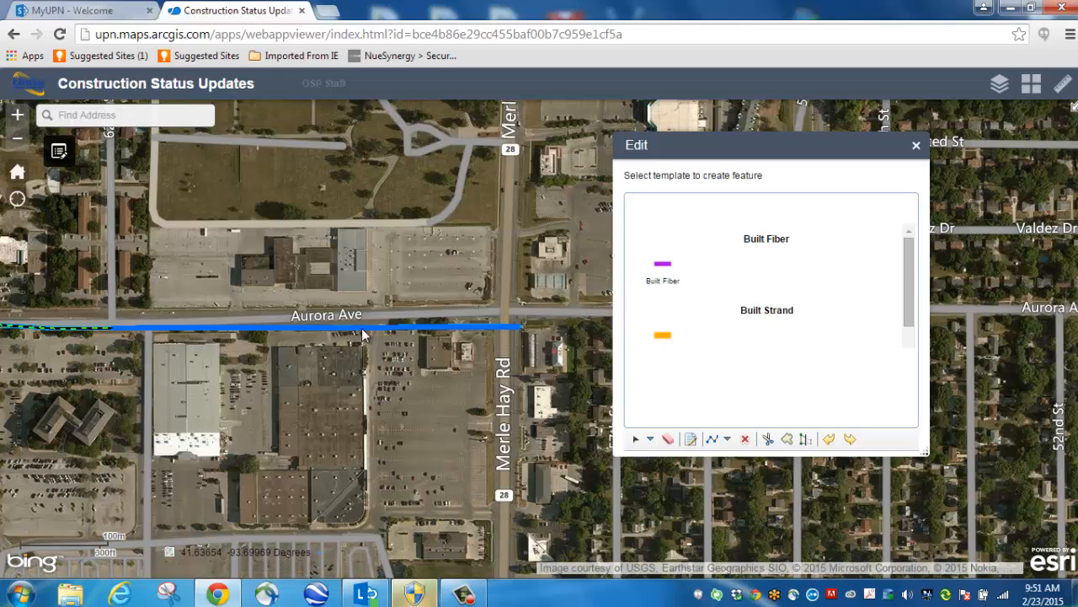
{"action": "left_click_drag", "start_coordinate": [909, 278], "coordinate": [909, 313]}
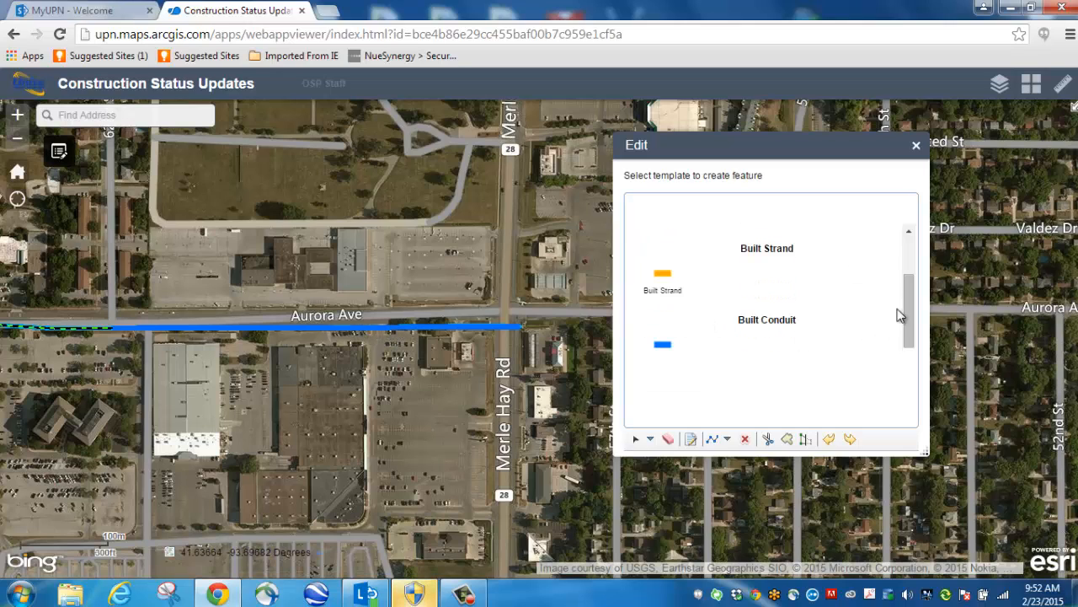
{"action": "left_click_drag", "start_coordinate": [905, 305], "coordinate": [907, 252]}
{"action": "left_click", "coordinate": [662, 268]}
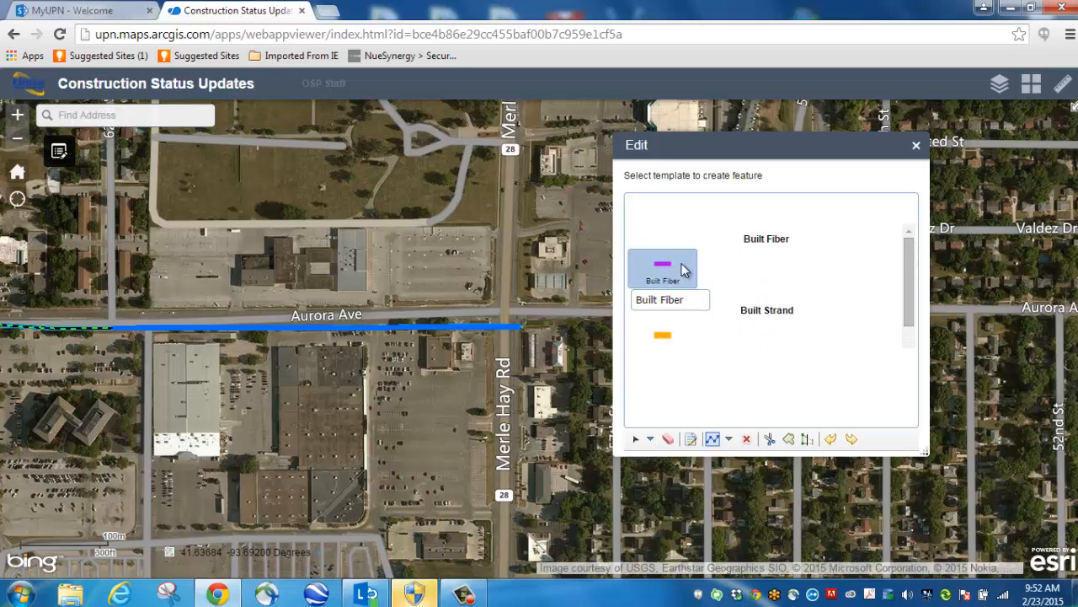
{"action": "left_click", "coordinate": [522, 326]}
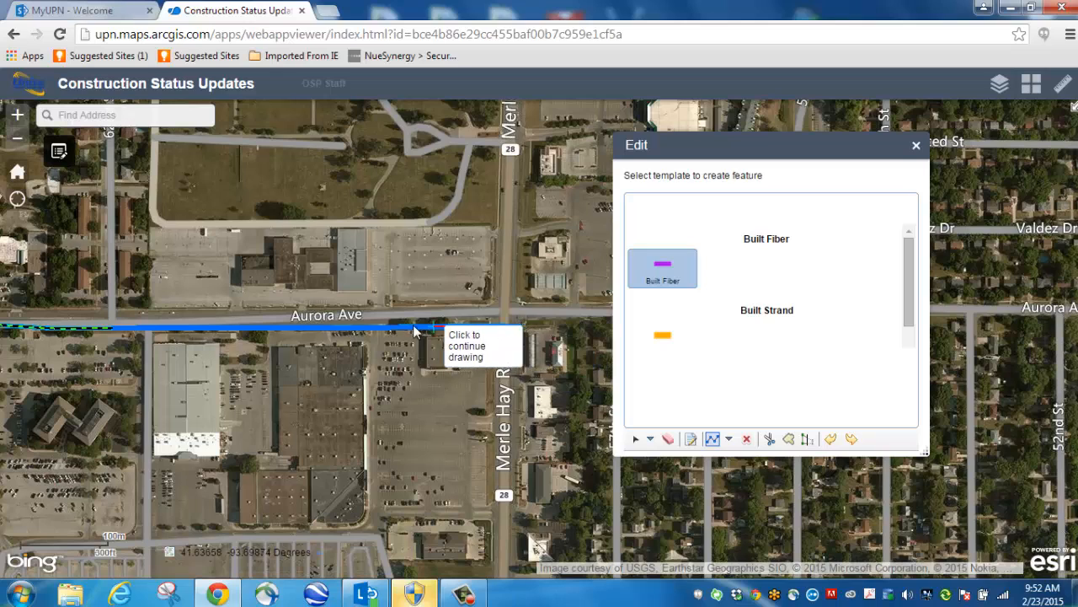
{"action": "double_click", "coordinate": [349, 325]}
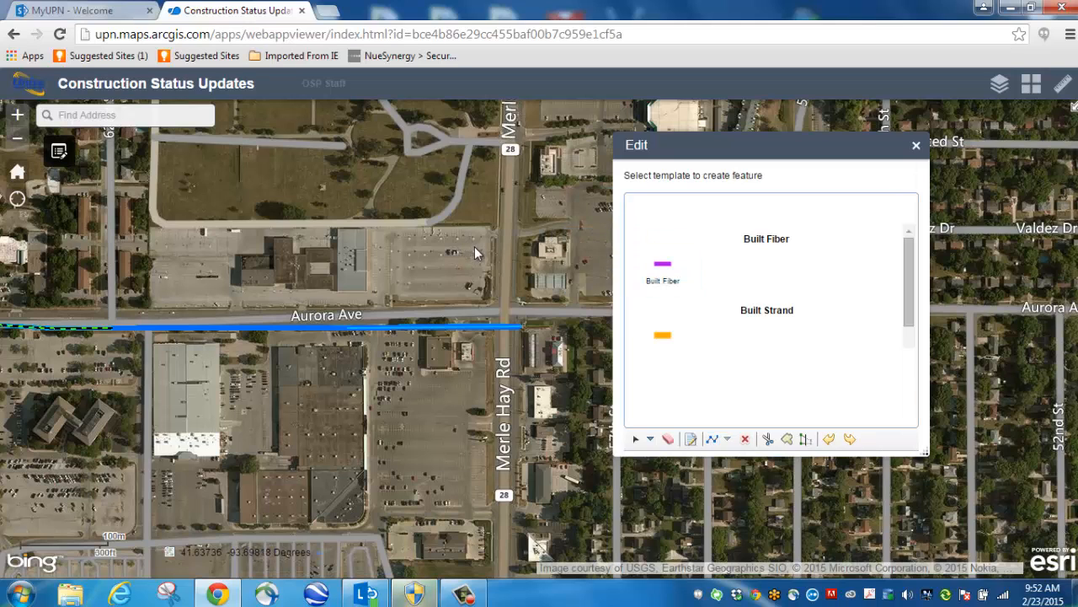
- Fill in the Built Fiber record with ProjectNumber 6534, the construction manager and DateCompleted 2/25/2015, keeping the Edit window out of the way
{"action": "left_click_drag", "start_coordinate": [785, 147], "coordinate": [879, 125]}
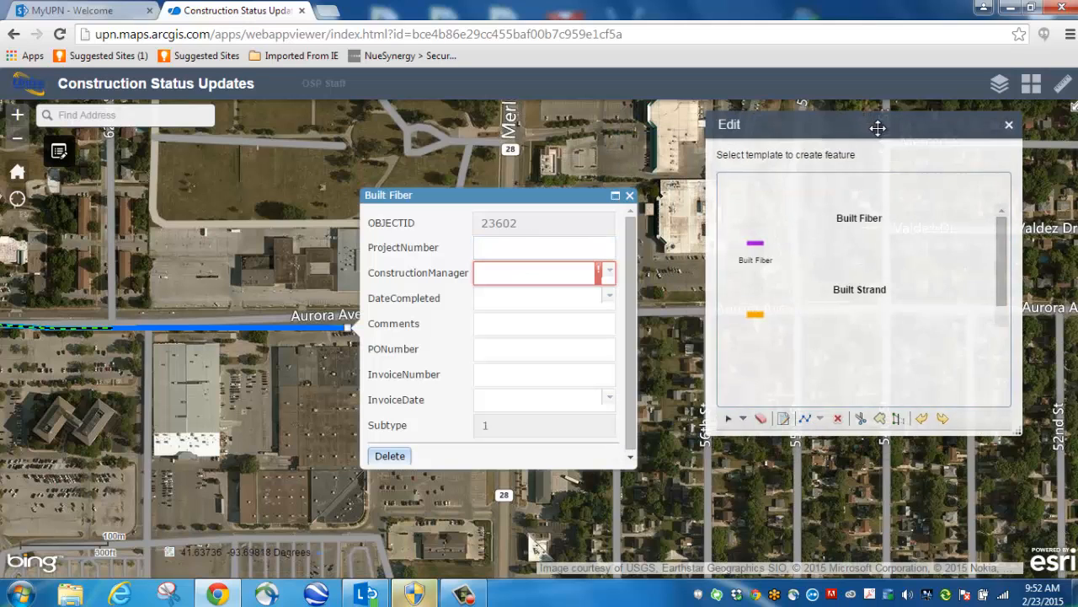
{"action": "left_click", "coordinate": [607, 244]}
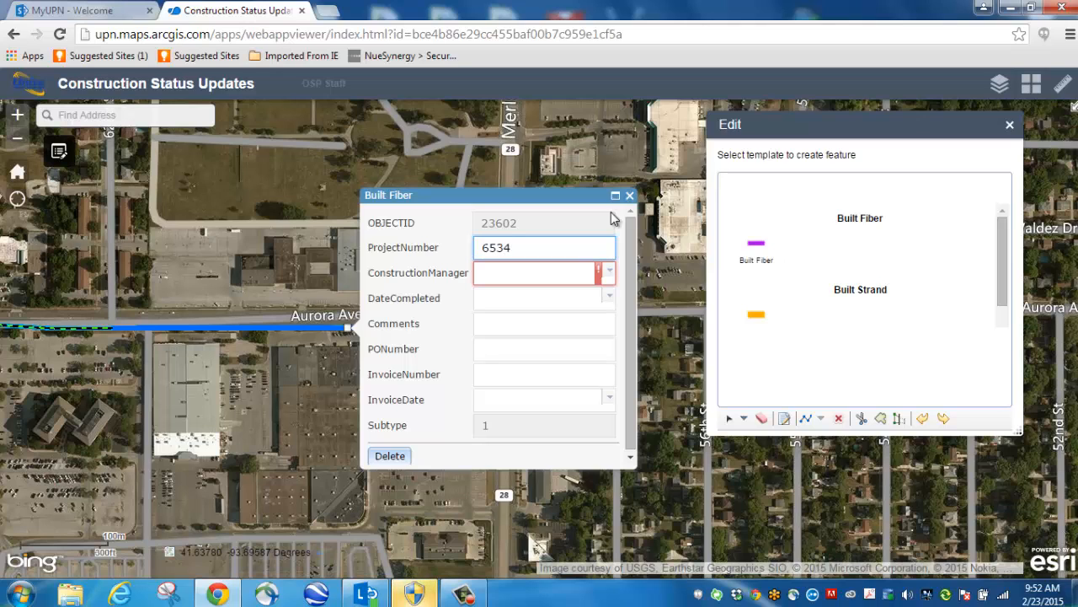
{"action": "left_click", "coordinate": [608, 273]}
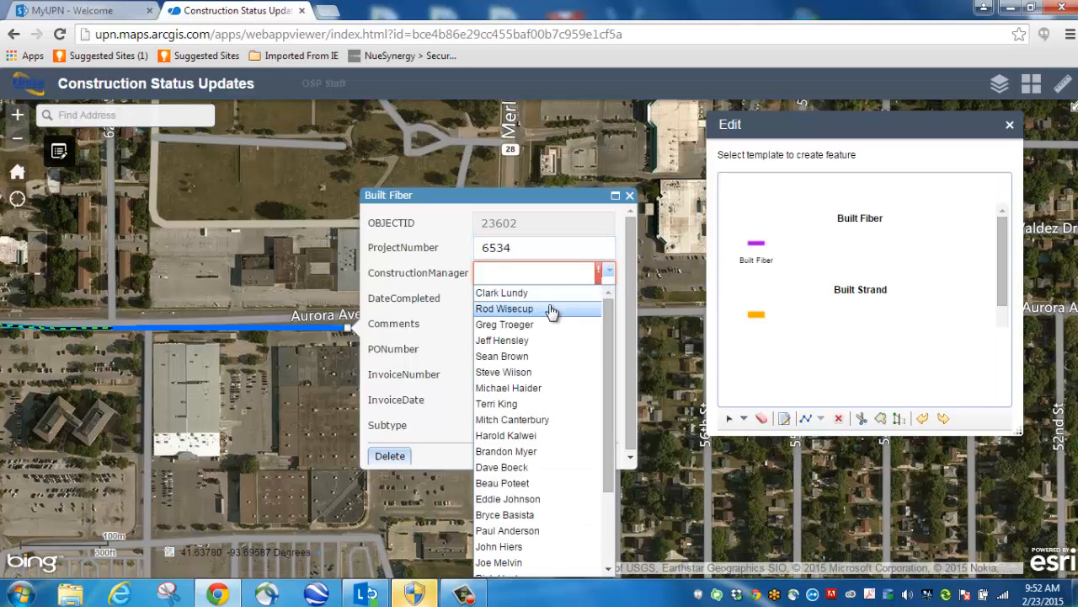
{"action": "left_click", "coordinate": [554, 308]}
{"action": "left_click", "coordinate": [606, 299]}
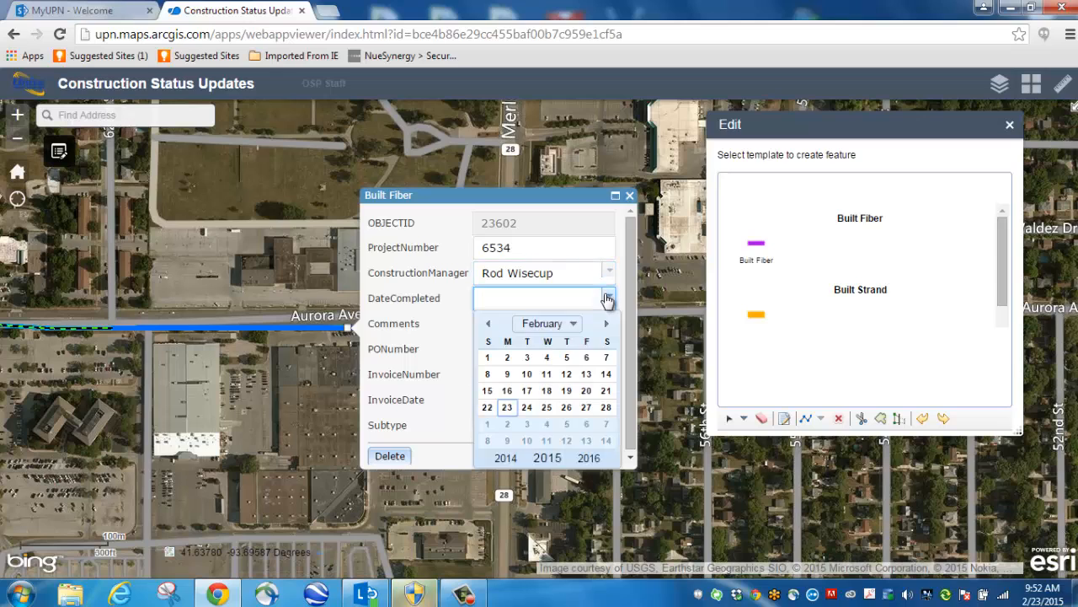
{"action": "left_click", "coordinate": [548, 408]}
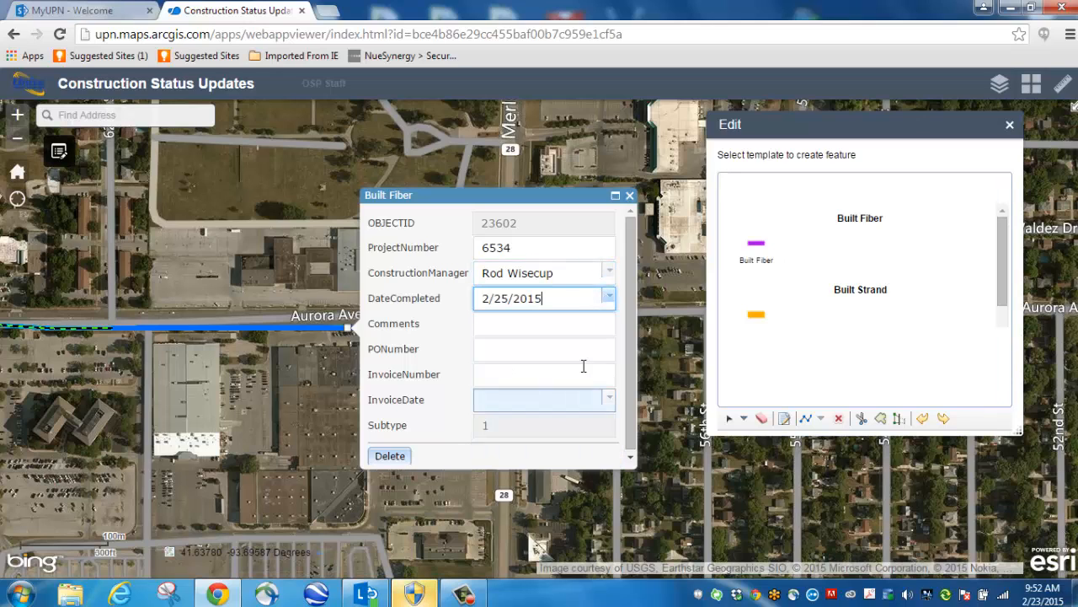
- Close the Built Fiber record, clear its selection on the map and close the Edit window
{"action": "left_click", "coordinate": [633, 196]}
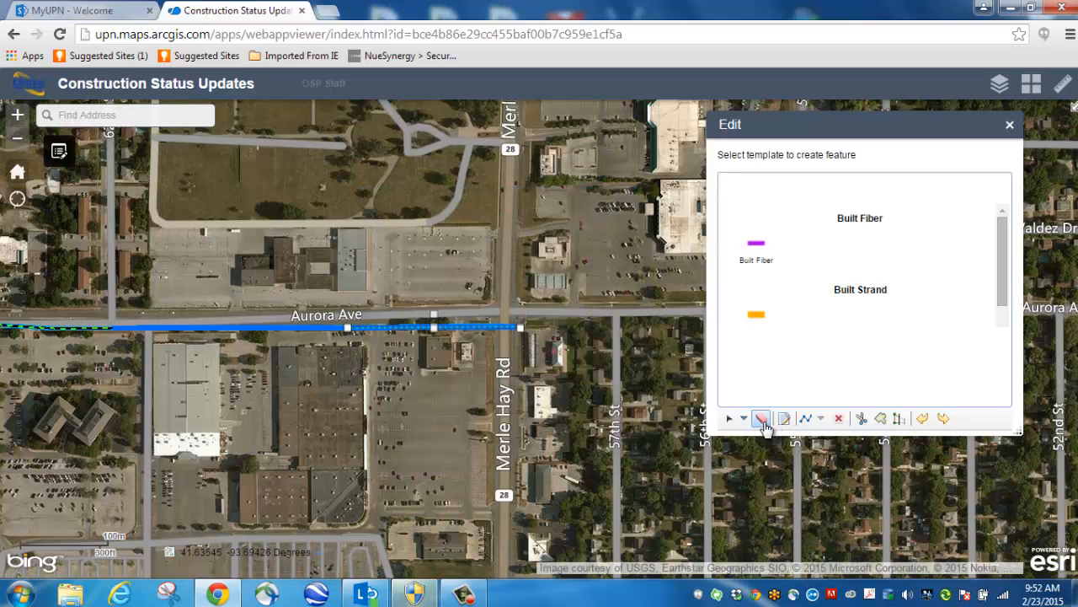
{"action": "left_click", "coordinate": [763, 419]}
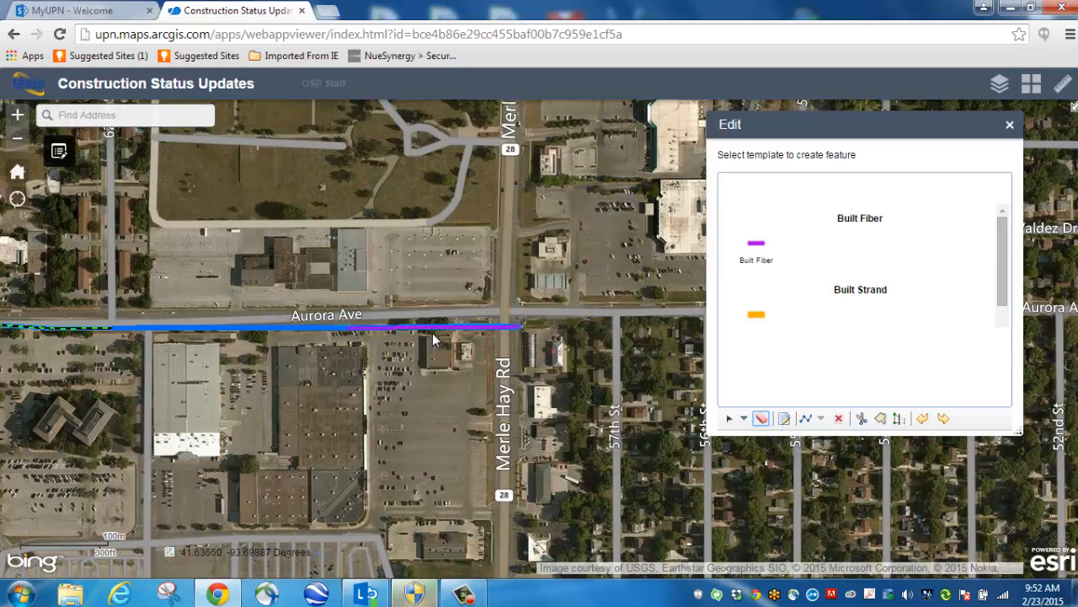
{"action": "left_click", "coordinate": [1010, 127]}
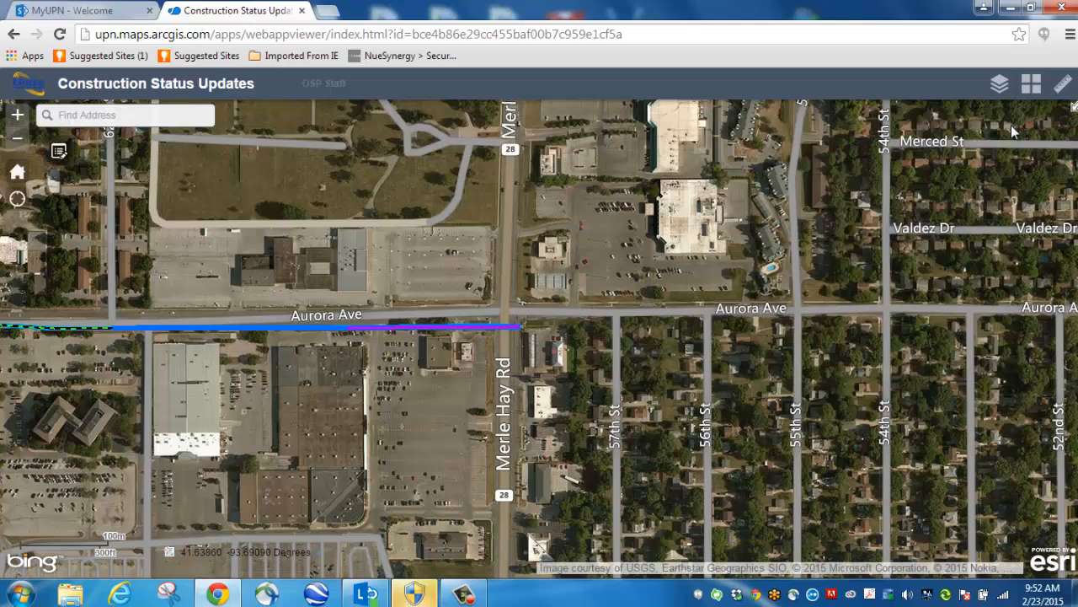